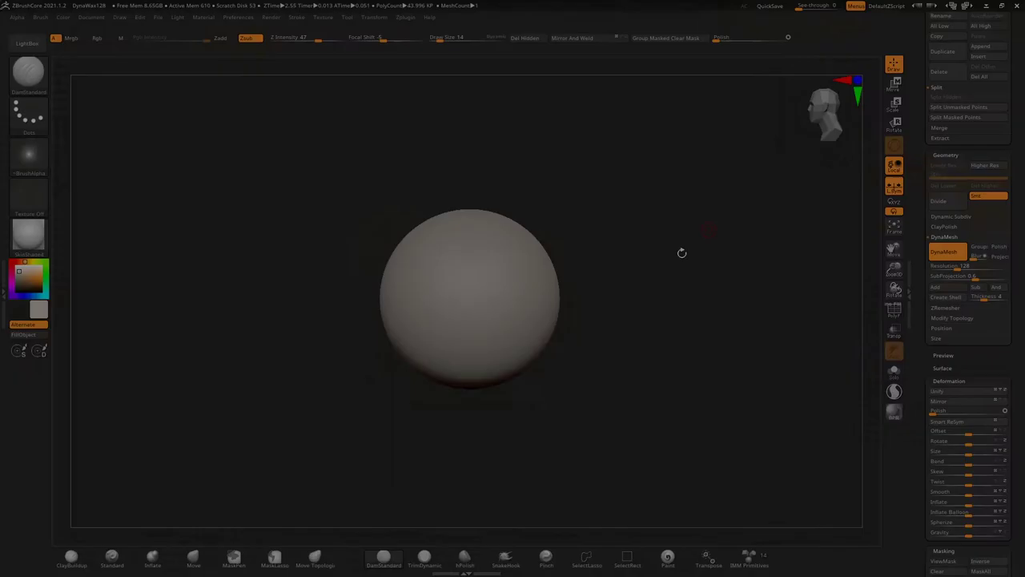
# Push in the sphere's lower-right side, then lasso-mask a region and invert it for a finned shell.
pyautogui.click(193, 555)
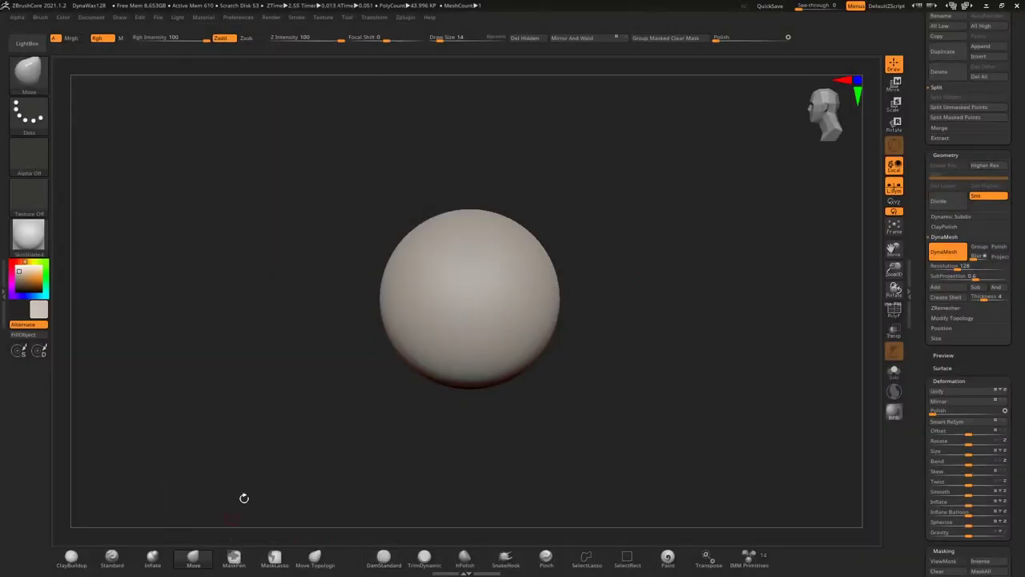
pyautogui.moveTo(539, 359); pyautogui.dragTo(481, 352)
pyautogui.click(274, 556)
pyautogui.moveTo(521, 226); pyautogui.dragTo(447, 362)
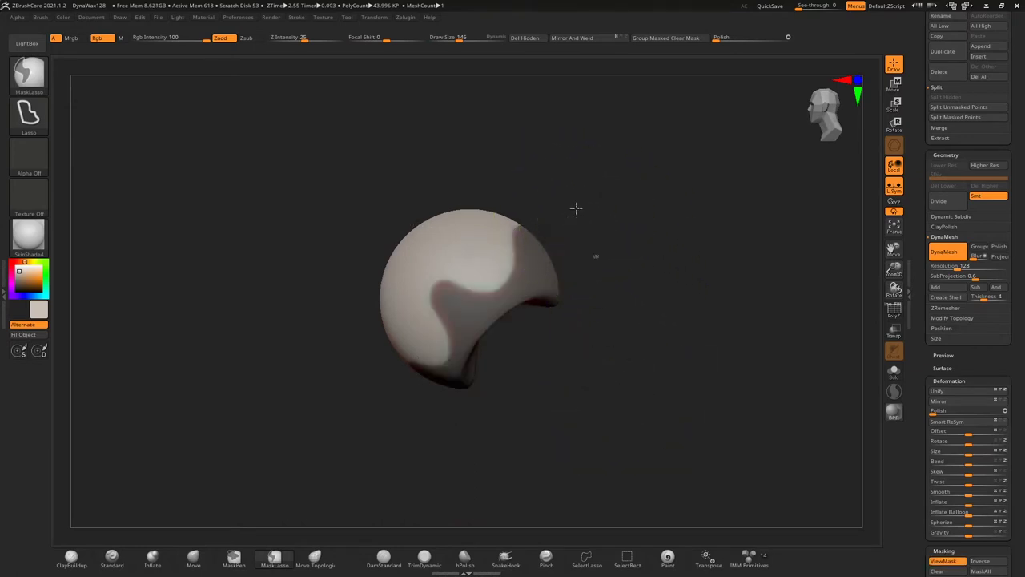
pyautogui.keyDown('ctrl'); pyautogui.click(572, 210); pyautogui.keyUp('ctrl')
pyautogui.moveTo(571, 210)
pyautogui.mouseDown()
pyautogui.moveTo(588, 196)
pyautogui.moveTo(507, 356)
pyautogui.moveTo(489, 343)
pyautogui.moveTo(755, 270)
pyautogui.moveTo(496, 339)
pyautogui.moveTo(389, 347)
pyautogui.moveTo(662, 251)
pyautogui.moveTo(512, 304)
pyautogui.mouseUp()
# Fill the shell grey and orbit to inspect it from several angles.
pyautogui.click(15, 278)
pyautogui.click(29, 334)
pyautogui.moveTo(571, 195); pyautogui.dragTo(706, 259)
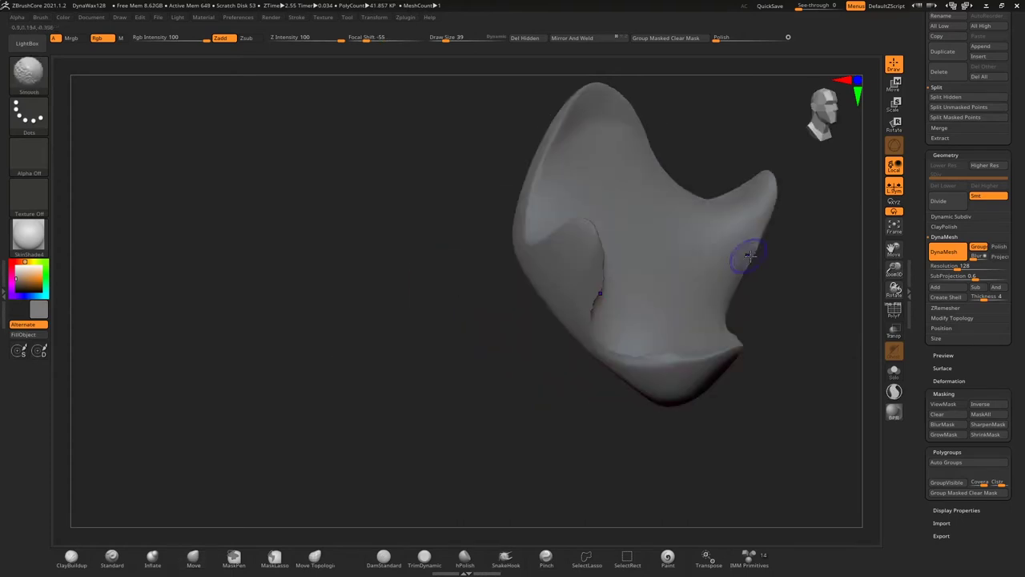
pyautogui.moveTo(592, 334)
pyautogui.mouseDown()
pyautogui.moveTo(560, 304)
pyautogui.moveTo(691, 251)
pyautogui.mouseUp()
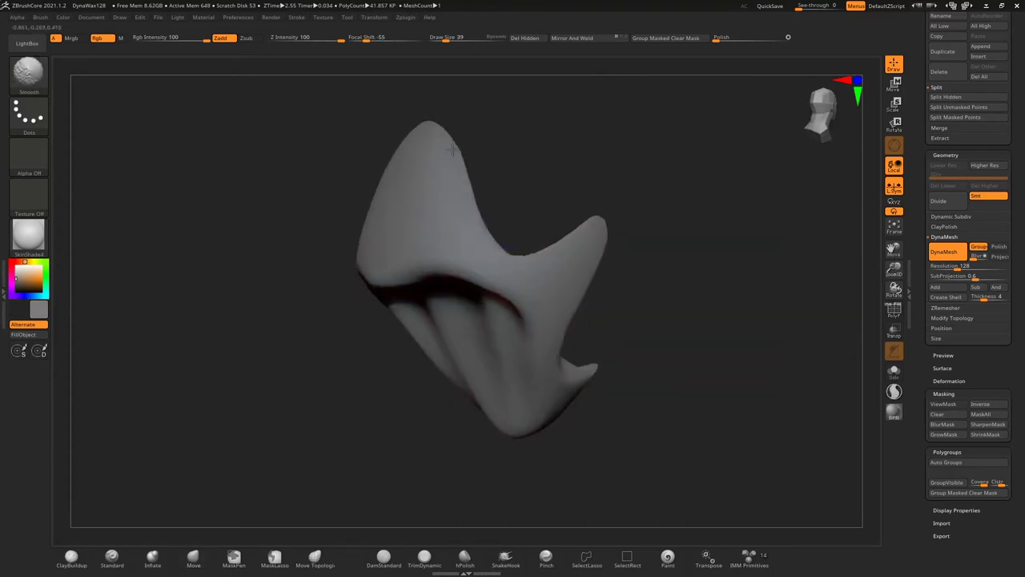
pyautogui.moveTo(898, 253)
pyautogui.mouseDown()
pyautogui.moveTo(583, 331)
pyautogui.moveTo(647, 339)
pyautogui.mouseUp()
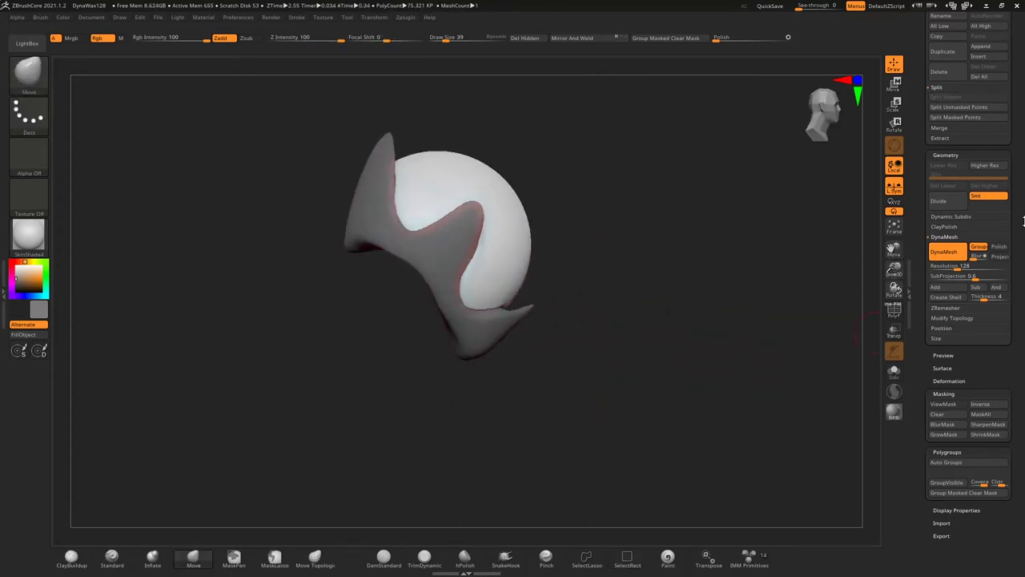
# Lasso-mask another region across the sphere to add a further shell piece.
pyautogui.keyDown('ctrl'); pyautogui.moveTo(334, 115); pyautogui.dragTo(521, 300); pyautogui.keyUp('ctrl')
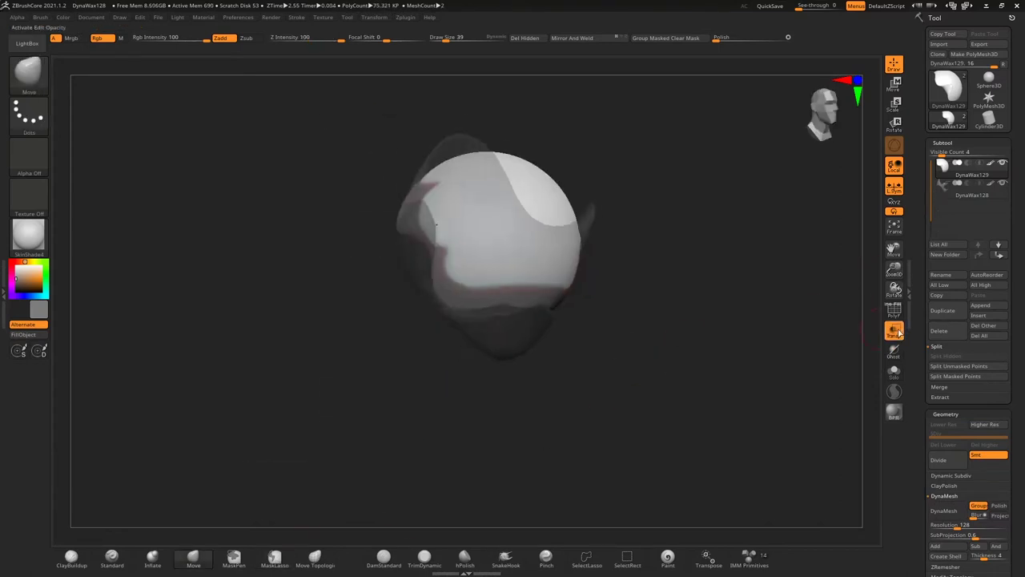
pyautogui.moveTo(426, 136)
pyautogui.mouseDown(button='right')
pyautogui.moveTo(410, 143)
pyautogui.moveTo(461, 67)
pyautogui.moveTo(320, 114)
pyautogui.moveTo(385, 75)
pyautogui.mouseUp(button='right')
pyautogui.press('ctrl')
pyautogui.moveTo(335, 136)
pyautogui.mouseDown(button='right')
pyautogui.moveTo(252, 183)
pyautogui.moveTo(447, 40)
pyautogui.mouseUp(button='right')
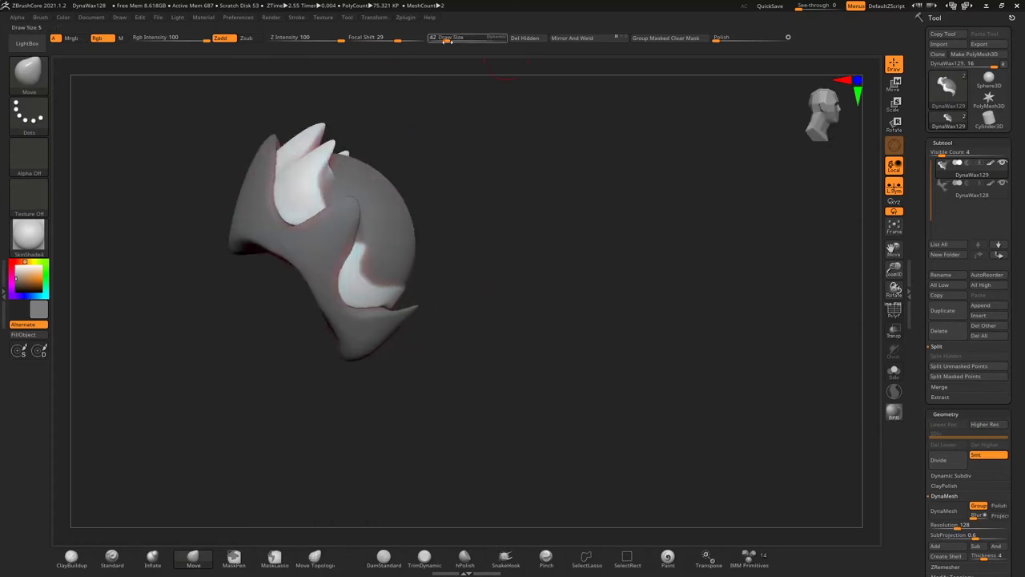
pyautogui.moveTo(411, 294)
pyautogui.mouseDown(button='right')
pyautogui.moveTo(344, 256)
pyautogui.moveTo(306, 257)
pyautogui.moveTo(271, 291)
pyautogui.moveTo(354, 241)
pyautogui.moveTo(492, 96)
pyautogui.moveTo(309, 238)
pyautogui.moveTo(624, 192)
pyautogui.mouseUp(button='right')
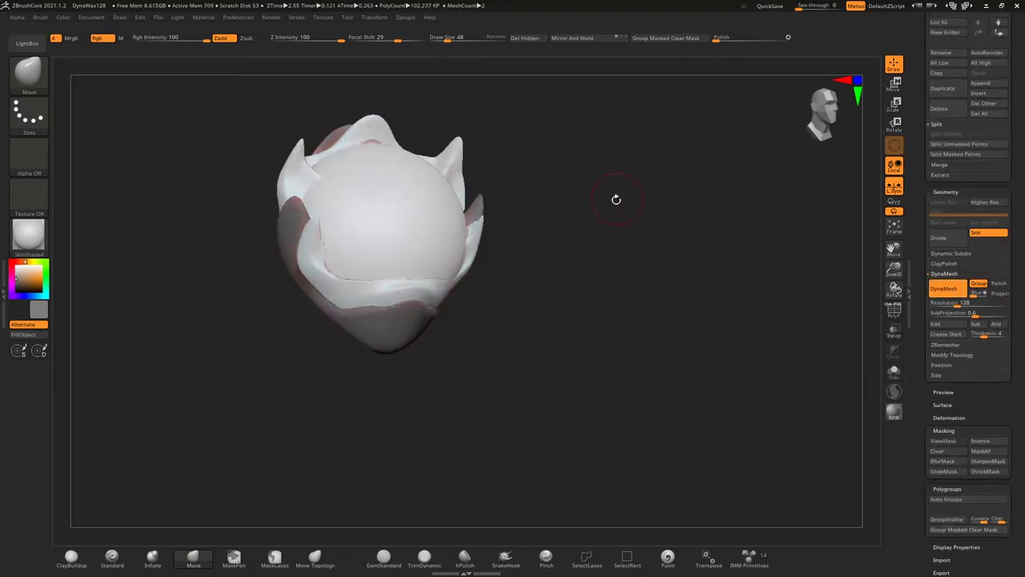
pyautogui.moveTo(497, 240)
pyautogui.mouseDown(button='right')
pyautogui.moveTo(536, 205)
pyautogui.moveTo(473, 161)
pyautogui.moveTo(384, 208)
pyautogui.mouseUp(button='right')
# Solo the shell piece to inspect it, recentre the view, and pick red.
pyautogui.click(894, 370)
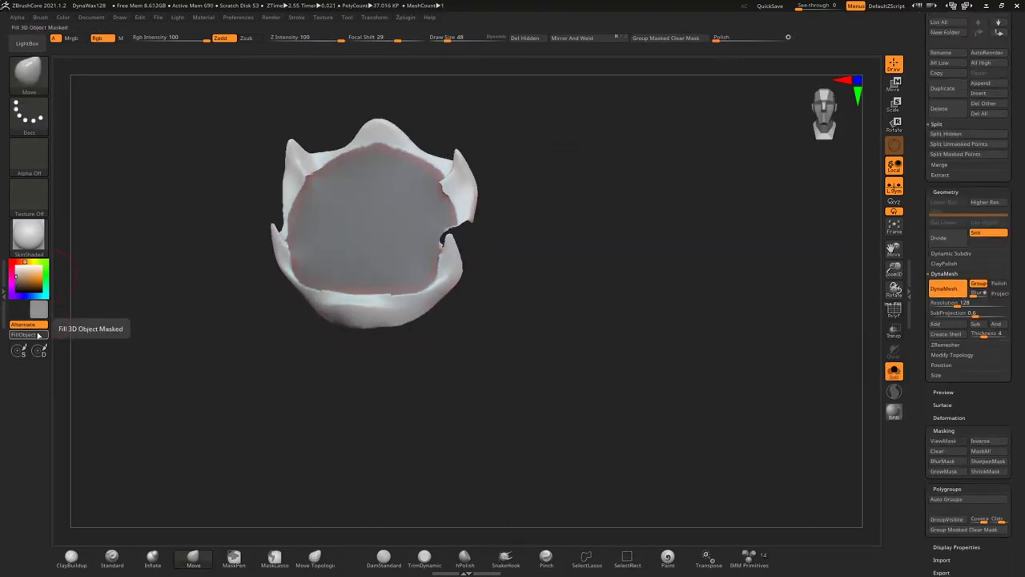
pyautogui.moveTo(292, 214)
pyautogui.mouseDown(button='right')
pyautogui.moveTo(494, 245)
pyautogui.moveTo(184, 387)
pyautogui.moveTo(744, 377)
pyautogui.mouseUp(button='right')
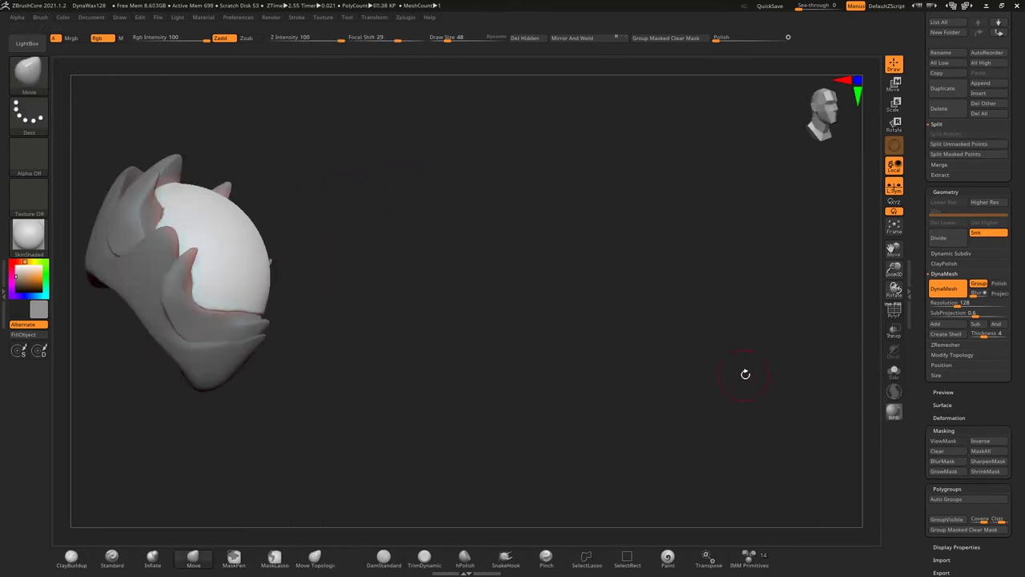
pyautogui.press('f')
pyautogui.moveTo(337, 336)
pyautogui.mouseDown(button='right')
pyautogui.moveTo(141, 337)
pyautogui.moveTo(183, 323)
pyautogui.mouseUp(button='right')
pyautogui.click(24, 333)
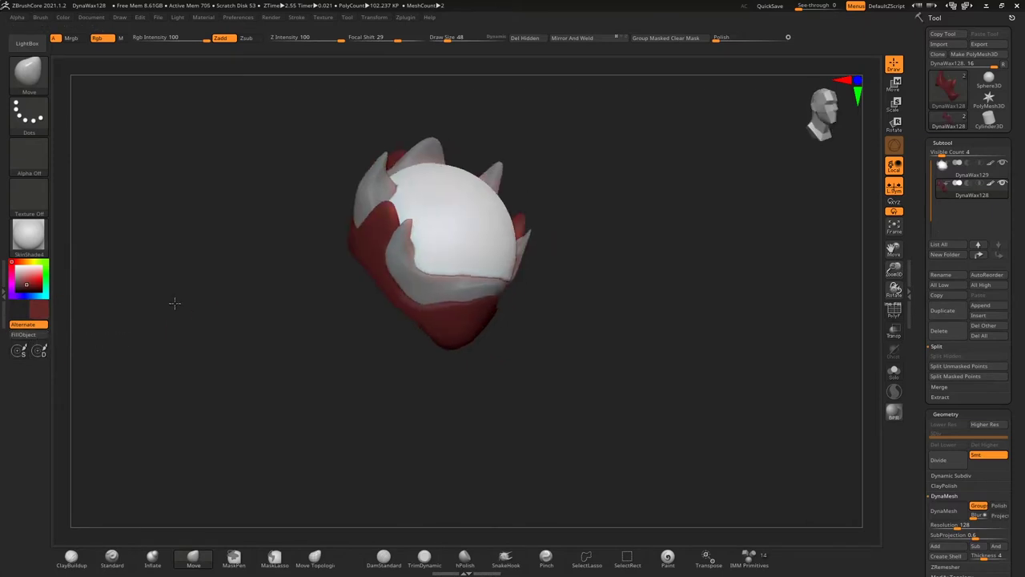
# Fill the shell red, then refill it a lighter salmon red.
pyautogui.click(943, 510)
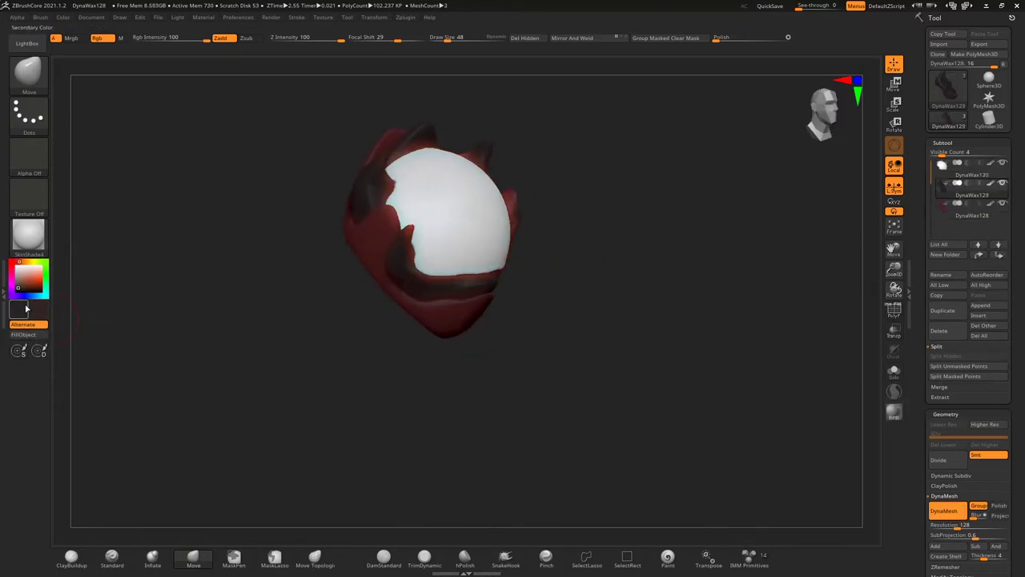
pyautogui.keyDown('shift'); pyautogui.moveTo(80, 329); pyautogui.dragTo(126, 302); pyautogui.keyUp('shift')
pyautogui.click(23, 334)
pyautogui.moveTo(480, 385); pyautogui.dragTo(716, 309)
# Carve thin grooves into the white mask with DamStandard.
pyautogui.click(383, 555)
pyautogui.moveTo(464, 39); pyautogui.dragTo(446, 38)
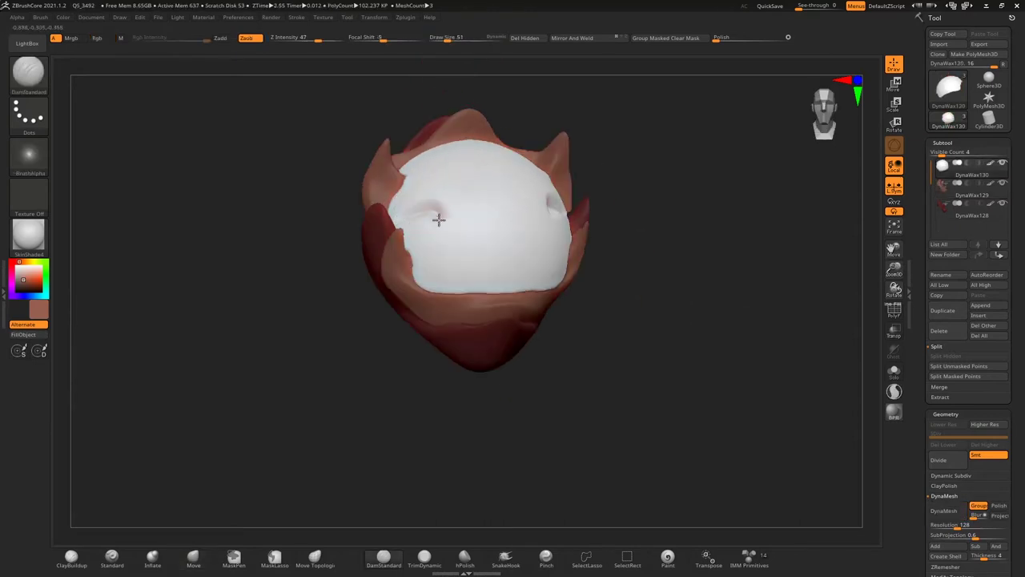
pyautogui.moveTo(597, 332); pyautogui.dragTo(618, 321)
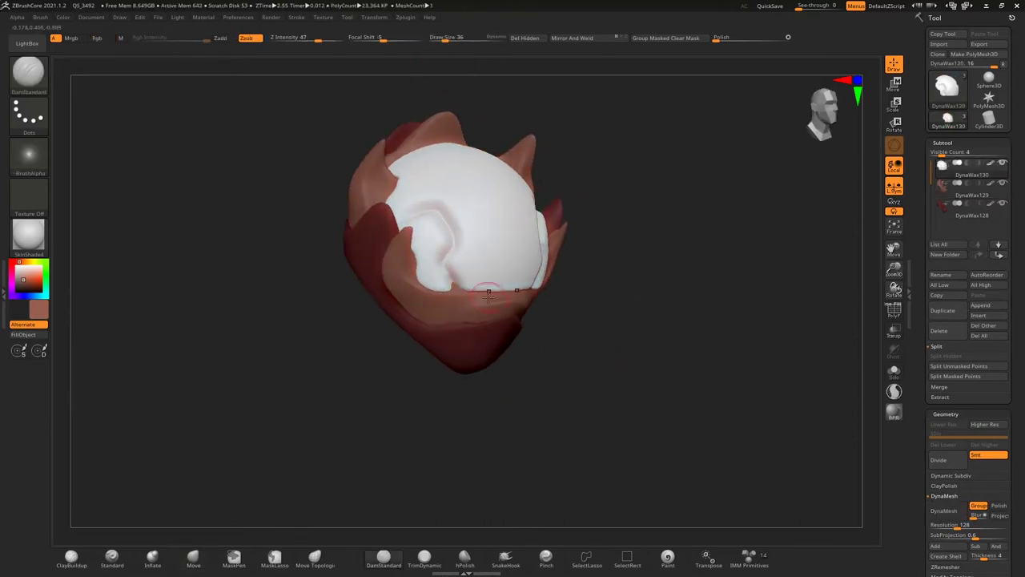
pyautogui.moveTo(433, 279)
pyautogui.mouseDown(button='right')
pyautogui.moveTo(590, 281)
pyautogui.moveTo(583, 235)
pyautogui.mouseUp(button='right')
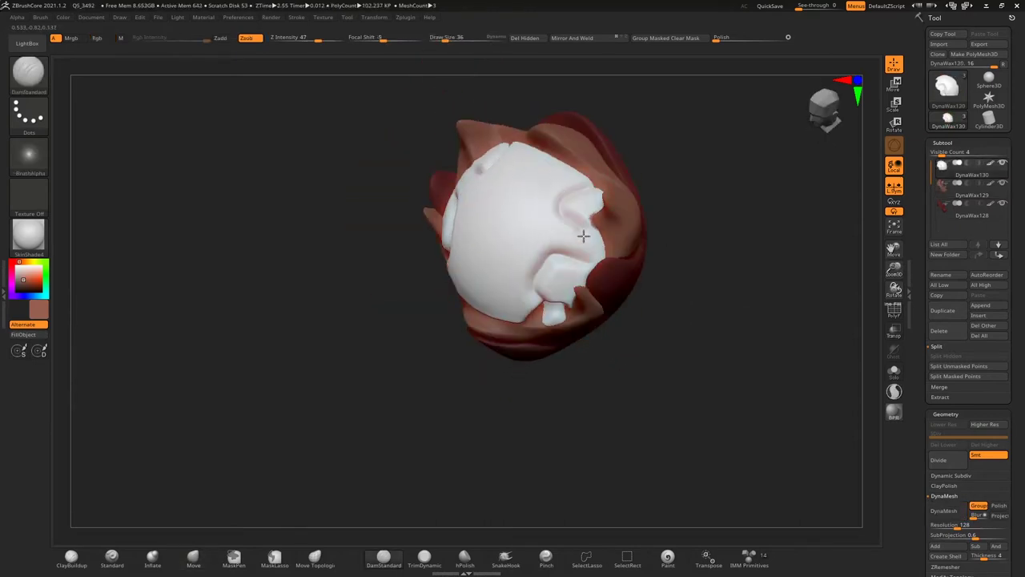
pyautogui.moveTo(576, 189)
pyautogui.mouseDown(button='right')
pyautogui.moveTo(400, 251)
pyautogui.moveTo(320, 499)
pyautogui.mouseUp(button='right')
# Shrink the Move brush and pull the top horn out sideways.
pyautogui.click(193, 557)
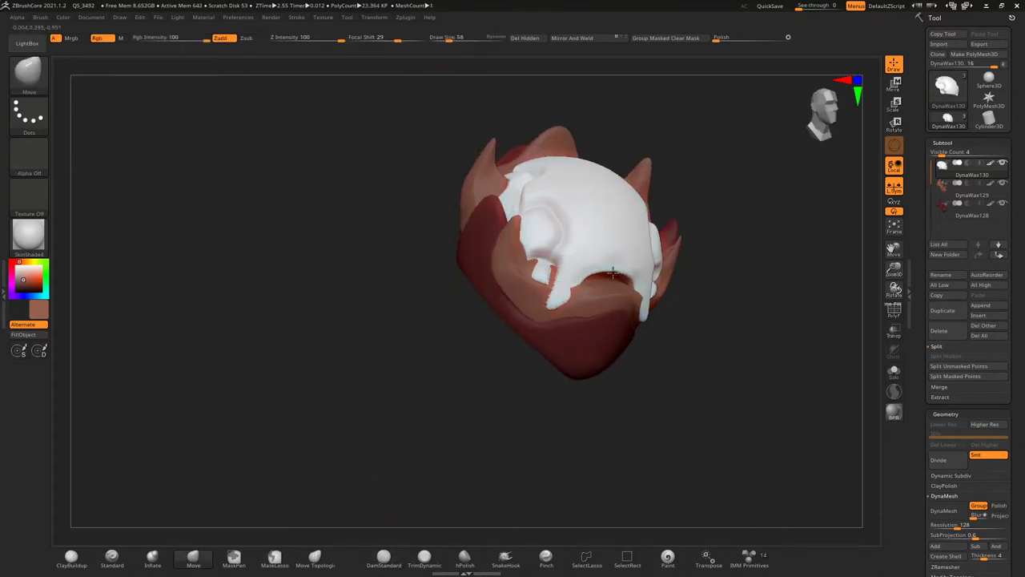
pyautogui.moveTo(612, 274); pyautogui.dragTo(437, 32, button='right')
pyautogui.moveTo(466, 38); pyautogui.dragTo(453, 37)
pyautogui.moveTo(689, 200)
pyautogui.mouseDown(button='right')
pyautogui.moveTo(550, 254)
pyautogui.moveTo(458, 323)
pyautogui.moveTo(579, 206)
pyautogui.moveTo(428, 292)
pyautogui.moveTo(662, 165)
pyautogui.mouseUp(button='right')
pyautogui.moveTo(537, 169)
pyautogui.mouseDown(button='right')
pyautogui.moveTo(560, 172)
pyautogui.moveTo(583, 101)
pyautogui.mouseUp(button='right')
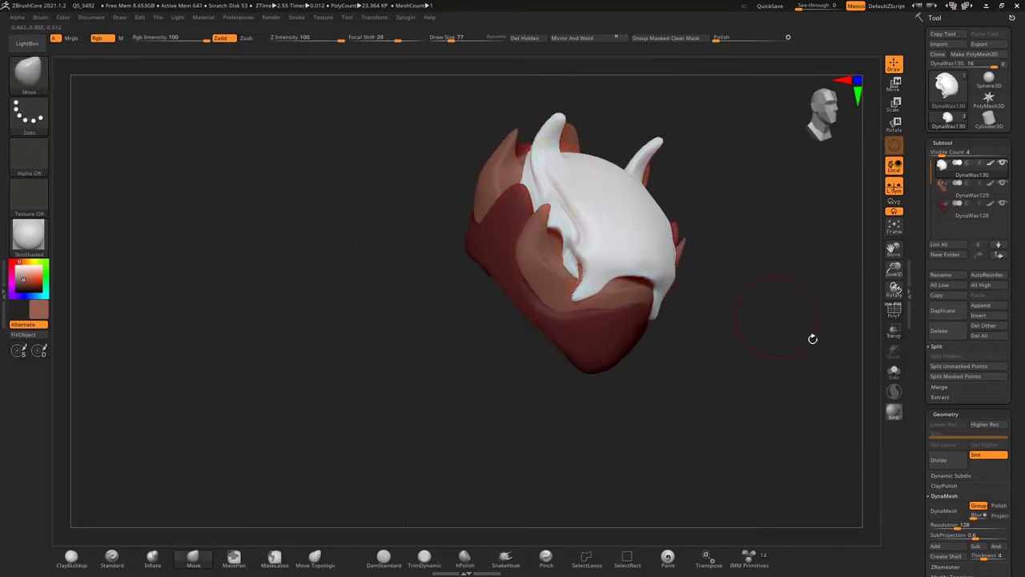
pyautogui.moveTo(571, 273)
pyautogui.mouseDown(button='right')
pyautogui.moveTo(440, 347)
pyautogui.moveTo(698, 269)
pyautogui.moveTo(590, 201)
pyautogui.mouseUp(button='right')
pyautogui.moveTo(590, 201); pyautogui.dragTo(563, 118)
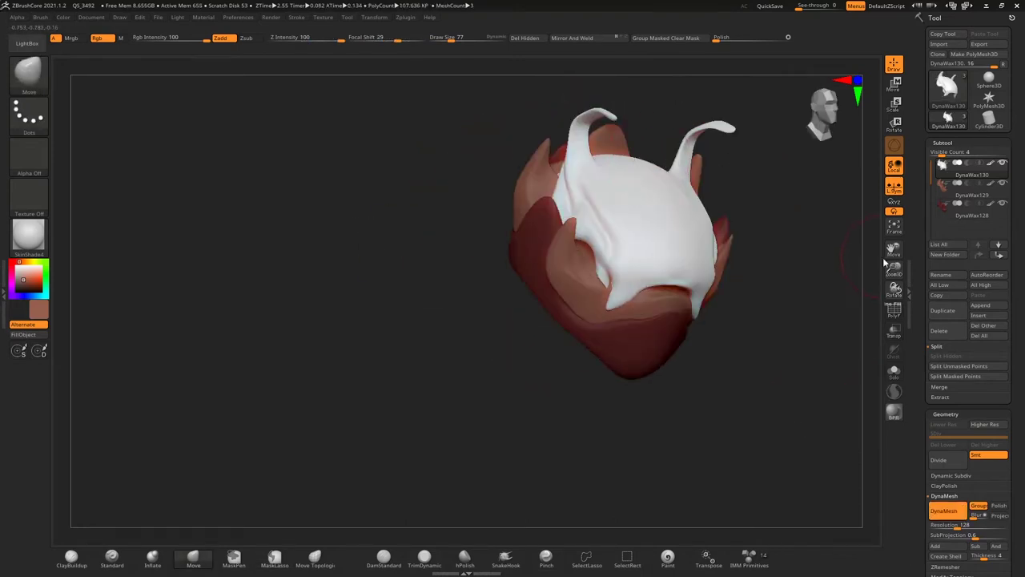
pyautogui.moveTo(602, 112); pyautogui.dragTo(705, 277, button='right')
# Alternate between DamStandard and Move while reviewing both horns from front and side views.
pyautogui.click(384, 555)
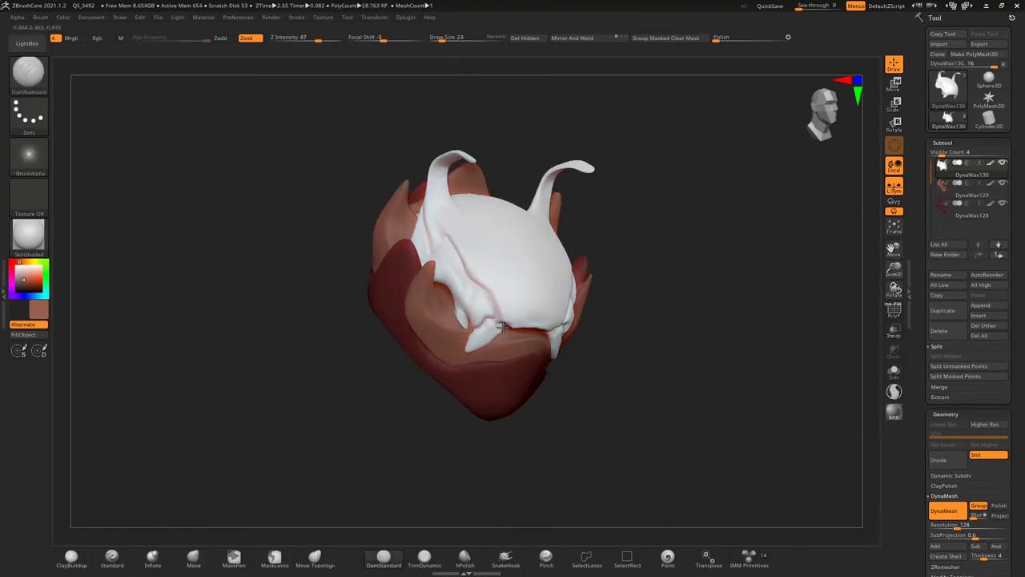
pyautogui.moveTo(465, 298); pyautogui.dragTo(318, 293, button='right')
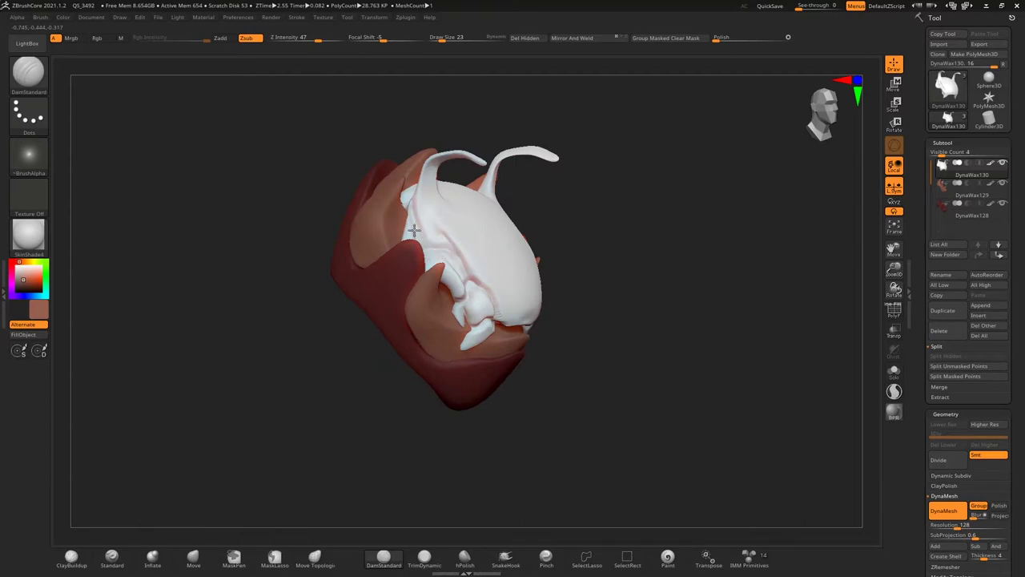
pyautogui.moveTo(409, 202)
pyautogui.mouseDown(button='right')
pyautogui.moveTo(440, 225)
pyautogui.moveTo(668, 256)
pyautogui.mouseUp(button='right')
pyautogui.click(193, 561)
pyautogui.keyDown('shift'); pyautogui.moveTo(671, 171); pyautogui.dragTo(480, 240, button='right'); pyautogui.keyUp('shift')
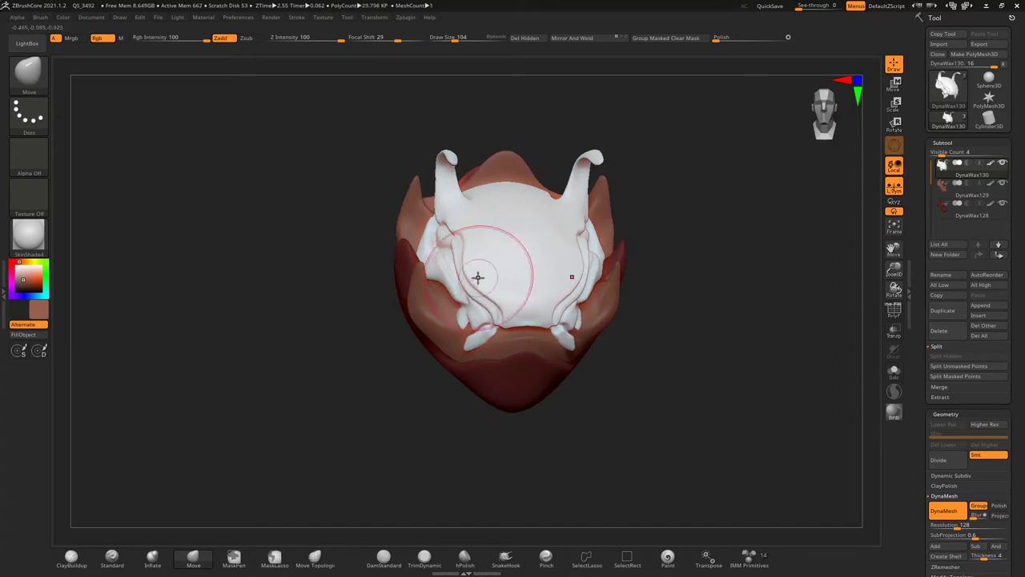
pyautogui.moveTo(465, 244); pyautogui.dragTo(510, 275, button='right')
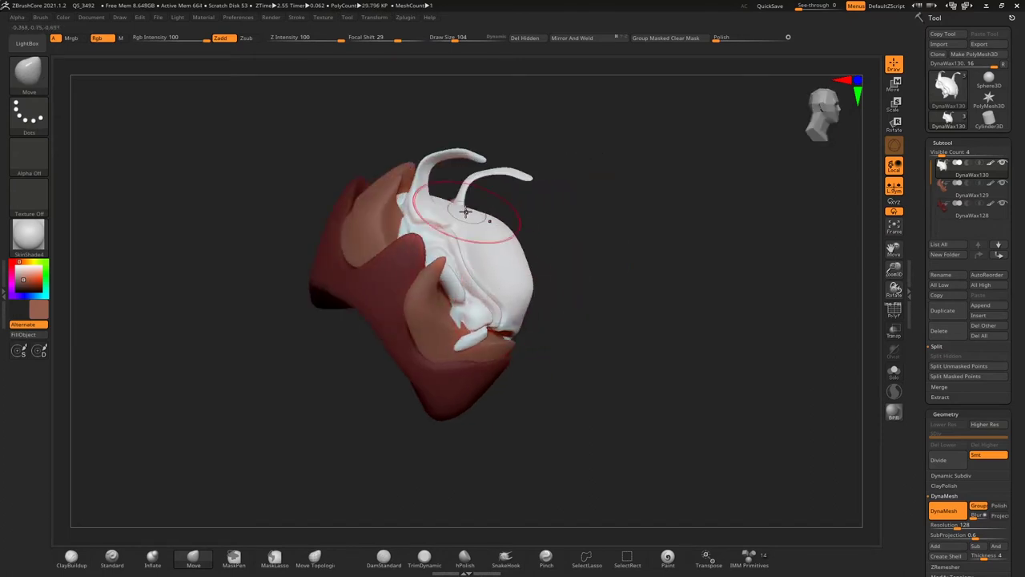
pyautogui.moveTo(465, 212); pyautogui.dragTo(524, 252, button='right')
pyautogui.moveTo(369, 418); pyautogui.dragTo(485, 373, button='right')
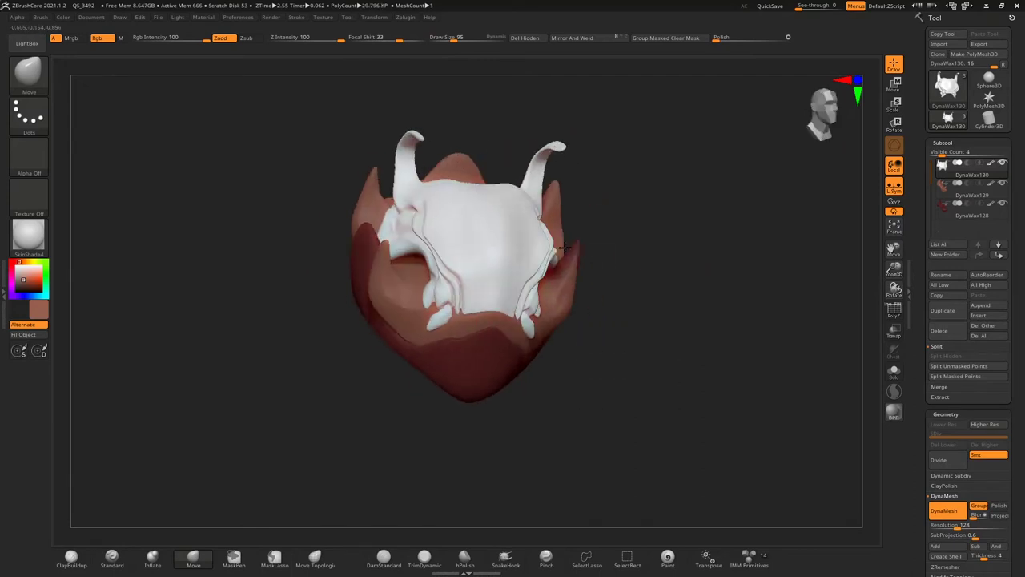
pyautogui.moveTo(485, 373); pyautogui.dragTo(446, 38, button='right')
# Spray red paint around the eye area with the Standard brush (BST).
pyautogui.press('b')
pyautogui.press('s')
pyautogui.press('t')
pyautogui.moveTo(422, 234); pyautogui.dragTo(436, 297, button='right')
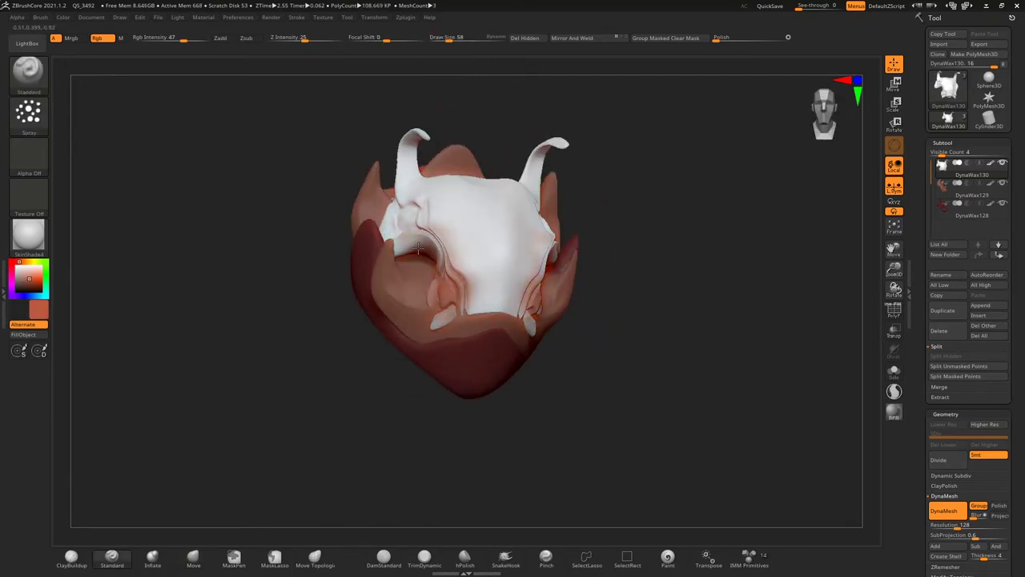
pyautogui.moveTo(390, 241)
pyautogui.mouseDown(button='right')
pyautogui.moveTo(697, 199)
pyautogui.moveTo(490, 278)
pyautogui.moveTo(608, 336)
pyautogui.moveTo(727, 528)
pyautogui.mouseUp(button='right')
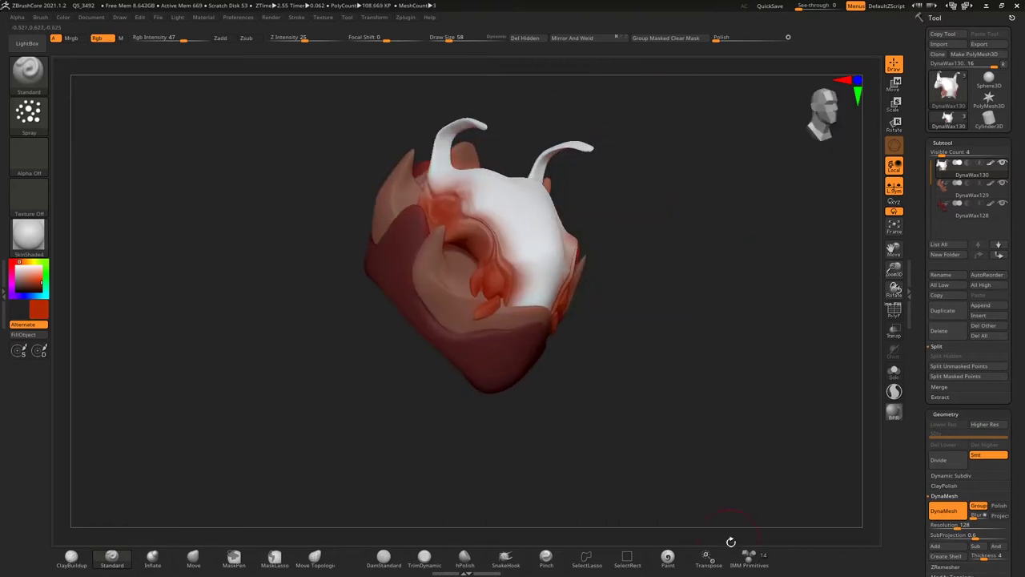
# Insert a sphere in the eye socket with IMM Primitives and split it into its own subtool.
pyautogui.click(749, 555)
pyautogui.moveTo(457, 270); pyautogui.dragTo(468, 284)
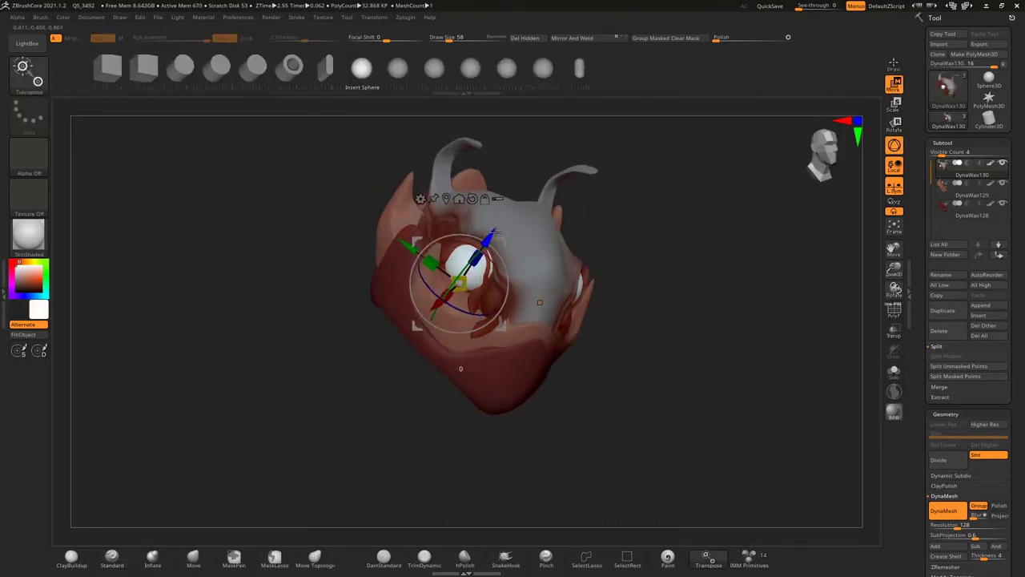
pyautogui.moveTo(704, 336); pyautogui.dragTo(777, 194, button='right')
pyautogui.click(959, 365)
pyautogui.moveTo(865, 304)
pyautogui.mouseDown(button='right')
pyautogui.moveTo(720, 299)
pyautogui.moveTo(684, 223)
pyautogui.moveTo(614, 142)
pyautogui.moveTo(635, 143)
pyautogui.mouseUp(button='right')
# Select the lower red shell and pull its tip further down with Move (BMV).
pyautogui.press('b')
pyautogui.press('m')
pyautogui.press('v')
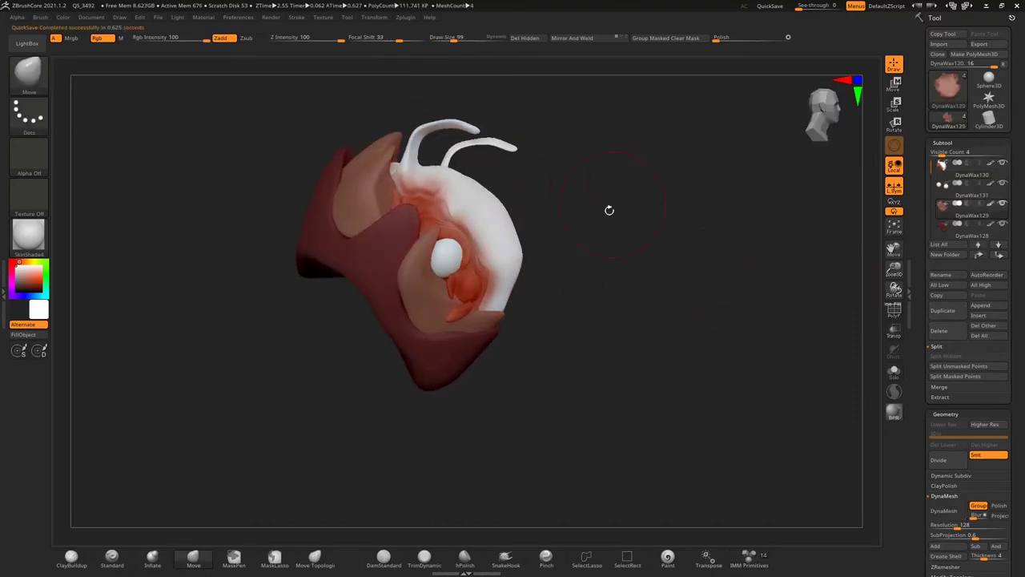
pyautogui.moveTo(558, 305); pyautogui.dragTo(496, 320, button='right')
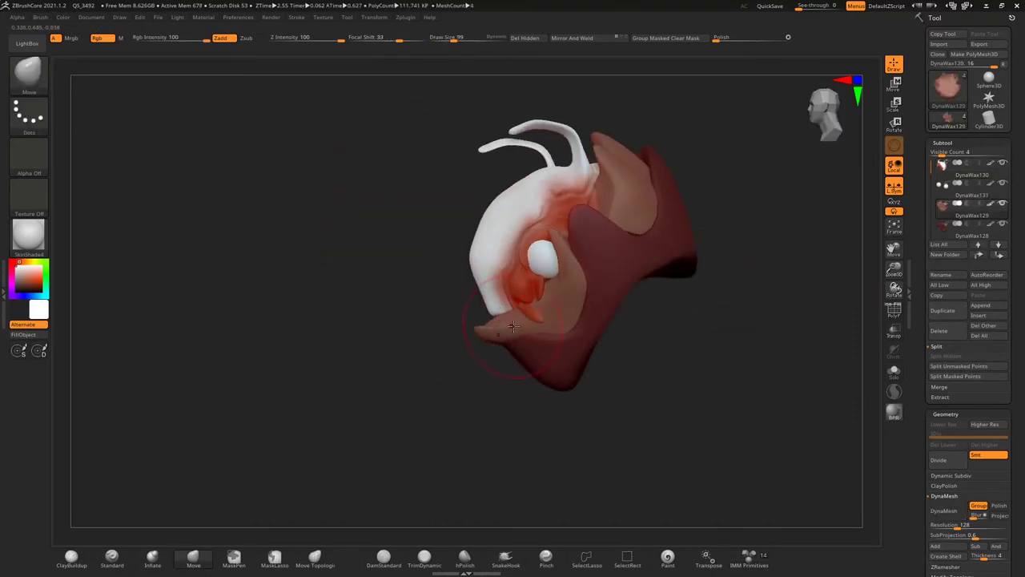
pyautogui.keyDown('alt'); pyautogui.click(534, 361); pyautogui.keyUp('alt')
pyautogui.moveTo(535, 367)
pyautogui.mouseDown()
pyautogui.moveTo(535, 384)
pyautogui.moveTo(532, 370)
pyautogui.mouseUp()
# Review the red shells from several views and reselect the lower shell for transforming.
pyautogui.moveTo(550, 353)
pyautogui.mouseDown(button='right')
pyautogui.moveTo(568, 377)
pyautogui.moveTo(547, 81)
pyautogui.mouseUp(button='right')
pyautogui.moveTo(586, 356)
pyautogui.mouseDown(button='right')
pyautogui.moveTo(691, 354)
pyautogui.moveTo(473, 91)
pyautogui.mouseUp(button='right')
pyautogui.moveTo(640, 318)
pyautogui.mouseDown(button='right')
pyautogui.moveTo(608, 320)
pyautogui.moveTo(656, 304)
pyautogui.moveTo(602, 309)
pyautogui.moveTo(617, 280)
pyautogui.moveTo(566, 293)
pyautogui.moveTo(600, 303)
pyautogui.moveTo(577, 288)
pyautogui.moveTo(645, 274)
pyautogui.moveTo(526, 306)
pyautogui.mouseUp(button='right')
pyautogui.keyDown('alt'); pyautogui.click(602, 309); pyautogui.keyUp('alt')
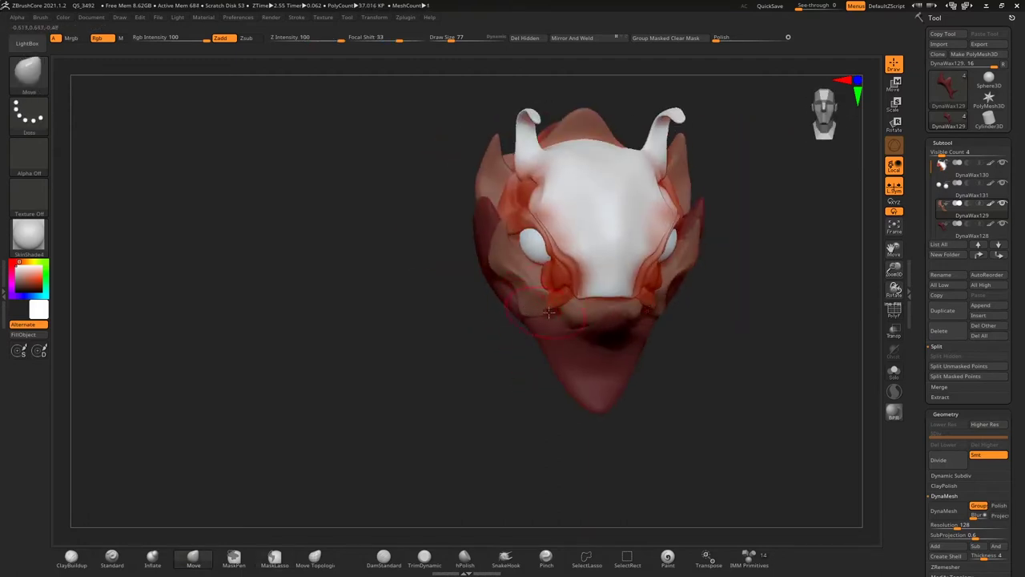
pyautogui.moveTo(516, 353); pyautogui.dragTo(551, 215, button='right')
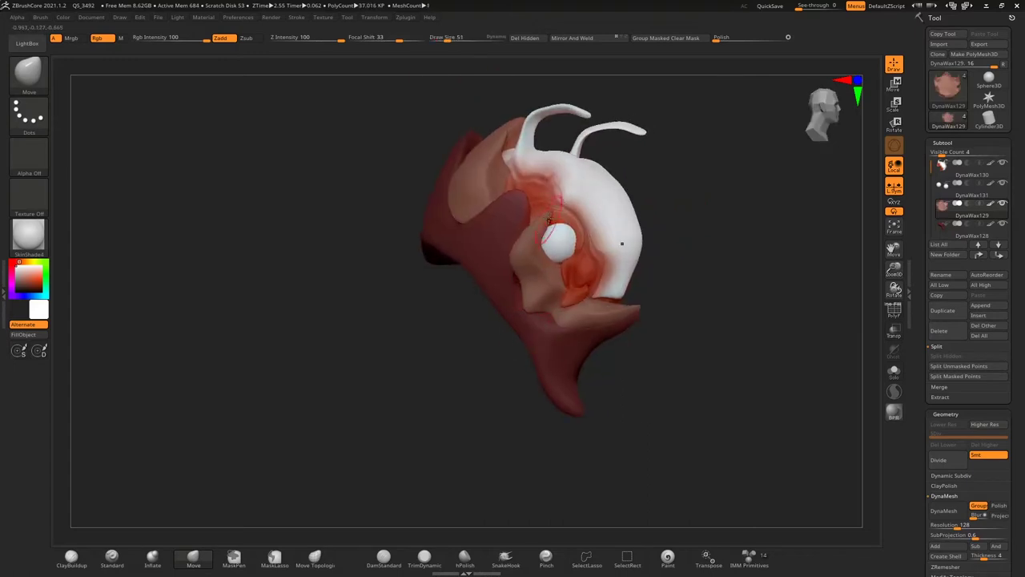
pyautogui.moveTo(653, 190)
pyautogui.mouseDown(button='right')
pyautogui.moveTo(590, 195)
pyautogui.moveTo(657, 222)
pyautogui.moveTo(644, 207)
pyautogui.mouseUp(button='right')
pyautogui.moveTo(535, 225)
pyautogui.mouseDown(button='right')
pyautogui.moveTo(387, 274)
pyautogui.moveTo(849, 221)
pyautogui.moveTo(519, 226)
pyautogui.mouseUp(button='right')
pyautogui.keyDown('alt'); pyautogui.click(520, 226); pyautogui.keyUp('alt')
pyautogui.moveTo(498, 186)
pyautogui.mouseDown(button='right')
pyautogui.moveTo(513, 354)
pyautogui.moveTo(672, 320)
pyautogui.mouseUp(button='right')
# Toggle the Gizmo between deformer and standard modes on the eye sphere, then exit it.
pyautogui.press('w')
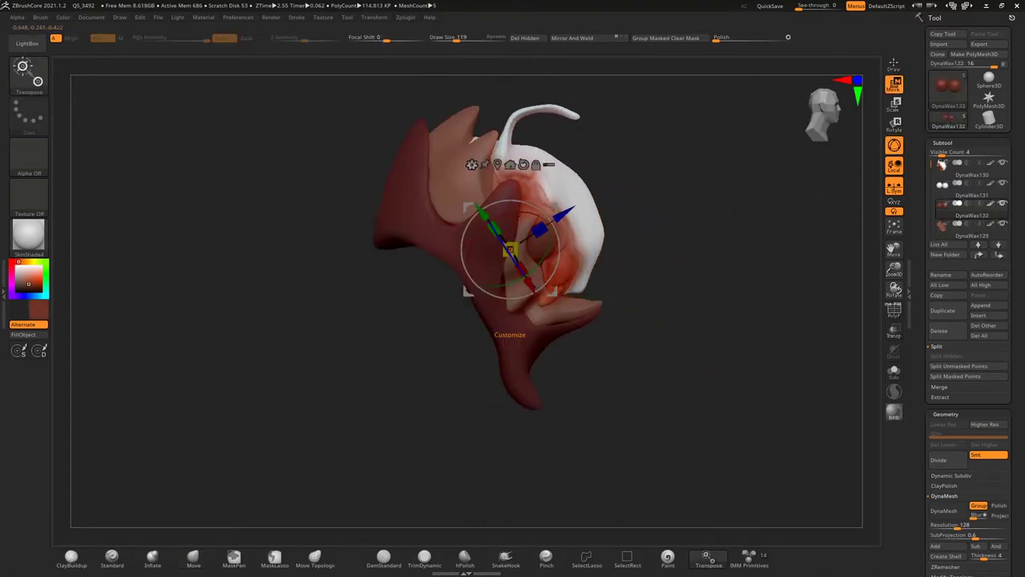
pyautogui.click(470, 164)
pyautogui.click(496, 184)
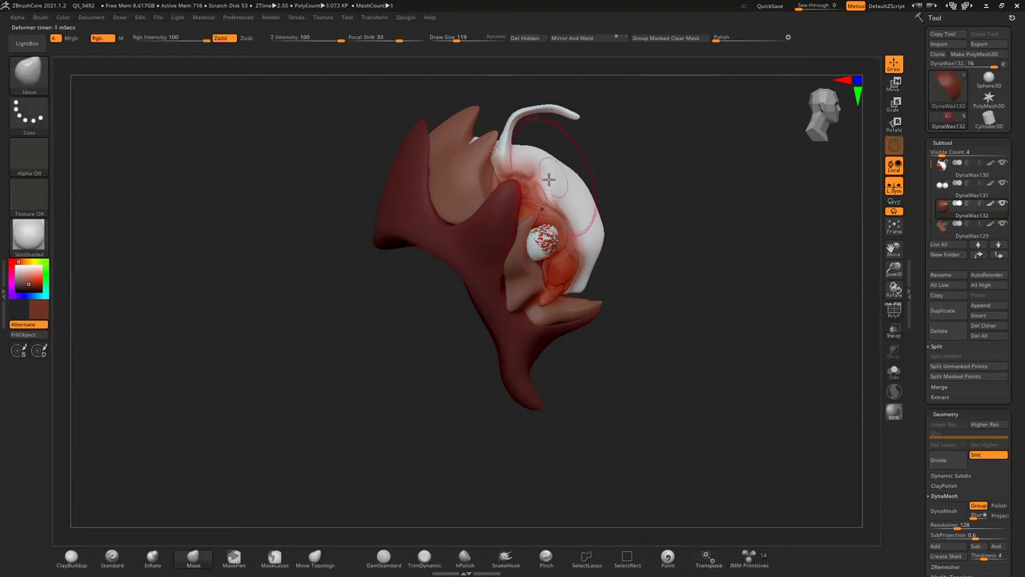
pyautogui.click(494, 149)
pyautogui.click(532, 237)
pyautogui.moveTo(545, 241); pyautogui.dragTo(600, 241, button='right')
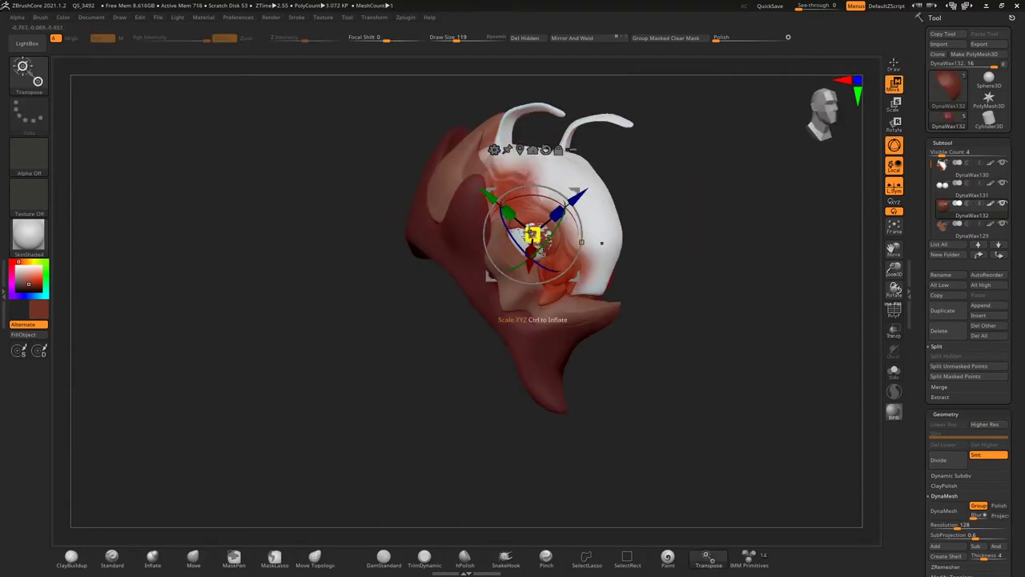
pyautogui.click(893, 65)
# Reduce the brush size from 77 down to 51 while facing the head front-on.
pyautogui.moveTo(755, 161); pyautogui.dragTo(290, 503, button='right')
pyautogui.moveTo(456, 38); pyautogui.dragTo(453, 38)
pyautogui.moveTo(539, 227)
pyautogui.mouseDown(button='right')
pyautogui.moveTo(395, 114)
pyautogui.moveTo(564, 237)
pyautogui.moveTo(440, 299)
pyautogui.moveTo(387, 313)
pyautogui.mouseUp(button='right')
pyautogui.press('[')
pyautogui.moveTo(450, 38); pyautogui.dragTo(447, 37)
pyautogui.moveTo(513, 200)
pyautogui.mouseDown(button='right')
pyautogui.moveTo(537, 231)
pyautogui.moveTo(400, 297)
pyautogui.moveTo(419, 286)
pyautogui.moveTo(435, 323)
pyautogui.moveTo(445, 314)
pyautogui.mouseUp(button='right')
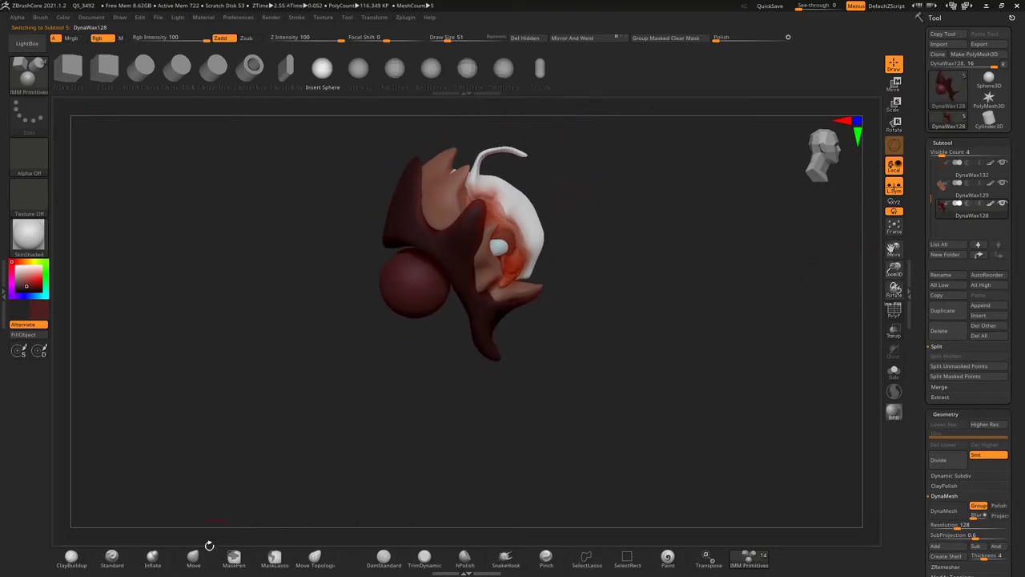
# Pull the dark red sphere down into a long teardrop neck with Move.
pyautogui.click(193, 555)
pyautogui.moveTo(418, 268); pyautogui.dragTo(463, 283)
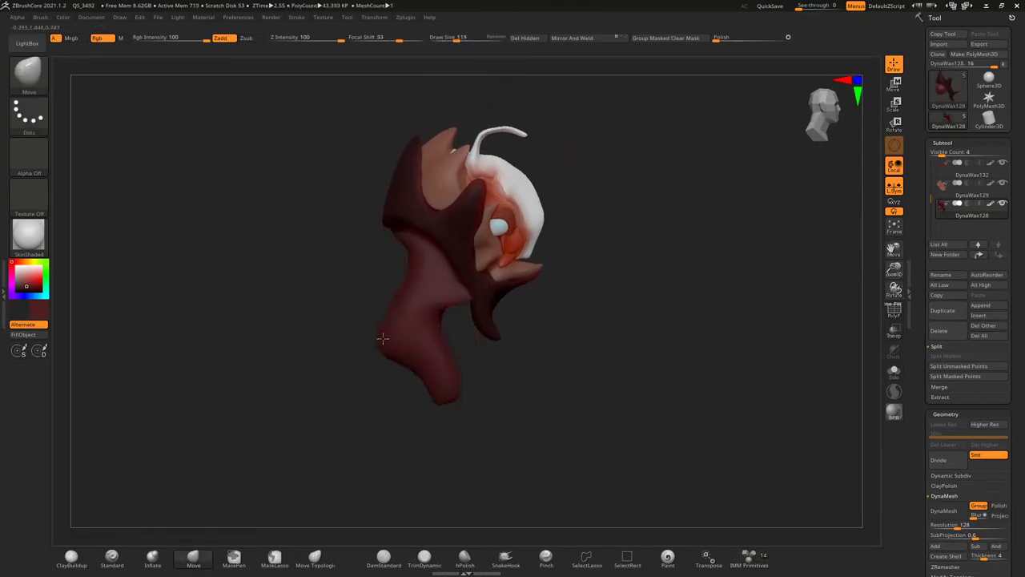
pyautogui.moveTo(383, 338)
pyautogui.mouseDown(button='right')
pyautogui.moveTo(549, 264)
pyautogui.moveTo(511, 452)
pyautogui.moveTo(402, 409)
pyautogui.mouseUp(button='right')
# Split the masked neck into its own subtool and check it from below and behind.
pyautogui.click(964, 379)
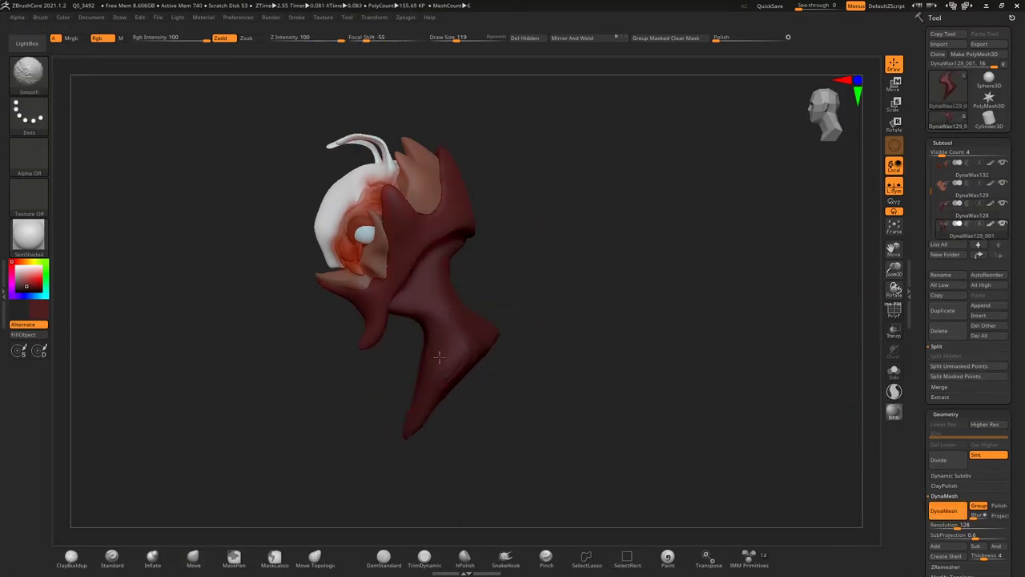
pyautogui.keyDown('shift'); pyautogui.moveTo(440, 357); pyautogui.dragTo(476, 310, button='right'); pyautogui.keyUp('shift')
pyautogui.moveTo(362, 152)
pyautogui.mouseDown(button='right')
pyautogui.moveTo(562, 199)
pyautogui.moveTo(371, 265)
pyautogui.moveTo(494, 331)
pyautogui.mouseUp(button='right')
pyautogui.moveTo(387, 283)
pyautogui.mouseDown(button='right')
pyautogui.moveTo(379, 251)
pyautogui.moveTo(387, 325)
pyautogui.mouseUp(button='right')
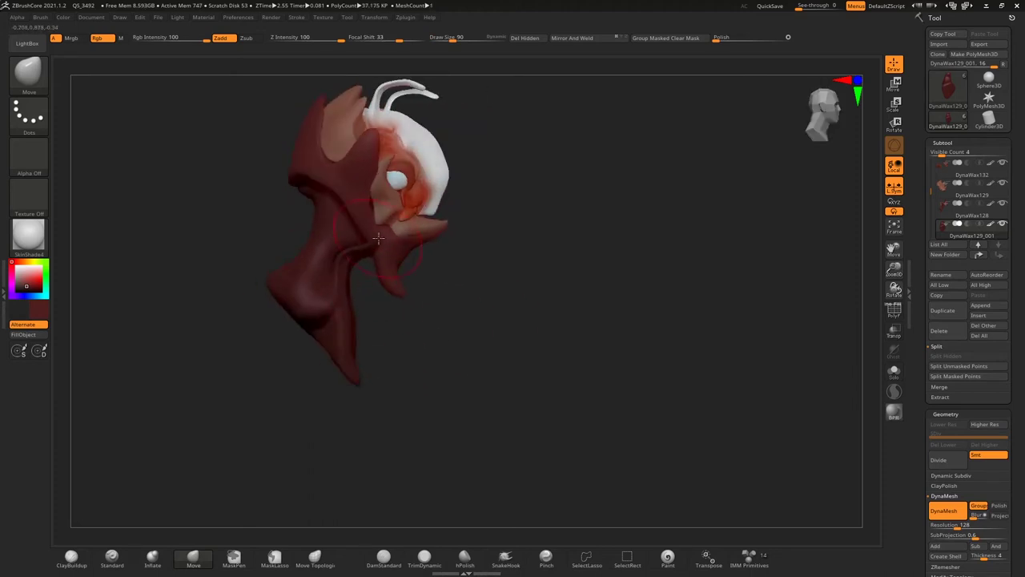
pyautogui.moveTo(379, 255)
pyautogui.mouseDown(button='right')
pyautogui.moveTo(339, 302)
pyautogui.moveTo(400, 337)
pyautogui.moveTo(532, 180)
pyautogui.moveTo(498, 46)
pyautogui.mouseUp(button='right')
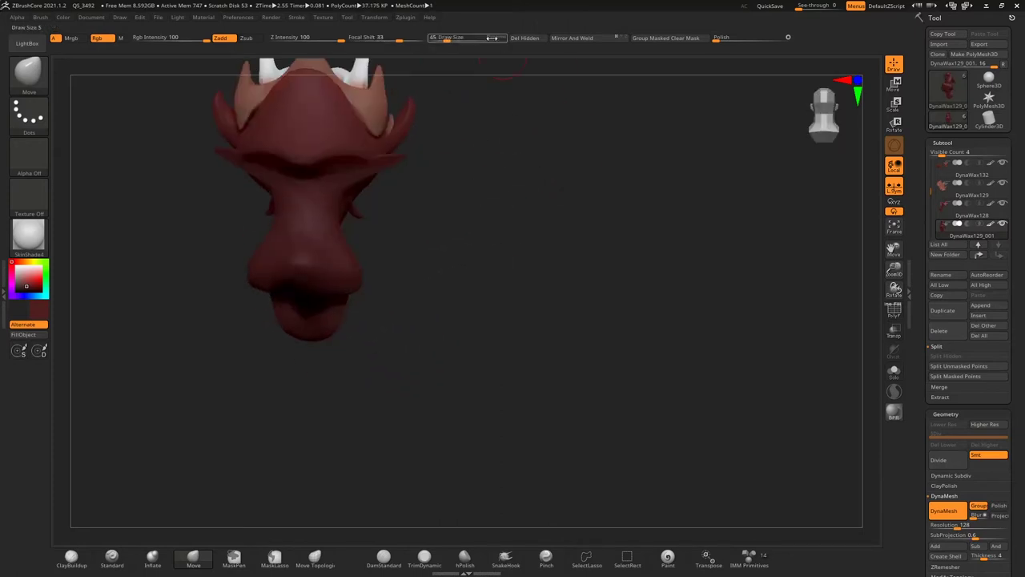
pyautogui.moveTo(367, 176)
pyautogui.mouseDown(button='right')
pyautogui.moveTo(822, 281)
pyautogui.moveTo(806, 270)
pyautogui.moveTo(841, 235)
pyautogui.moveTo(528, 281)
pyautogui.mouseUp(button='right')
pyautogui.keyDown('alt'); pyautogui.click(527, 281); pyautogui.keyUp('alt')
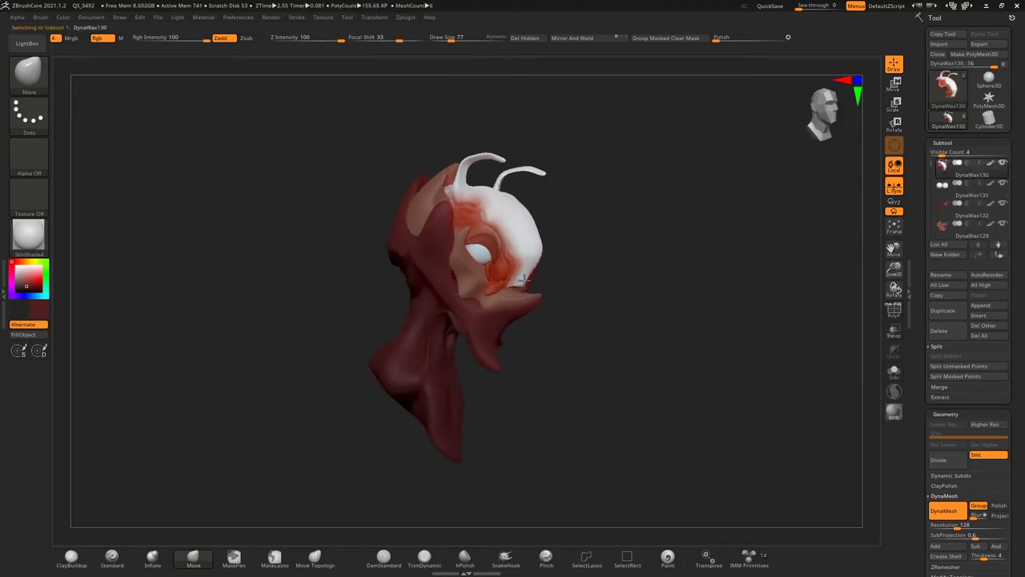
# Switch between the DynaWax129 and DynaWax128 pieces while zooming in on the face.
pyautogui.moveTo(522, 281); pyautogui.dragTo(499, 269, button='right')
pyautogui.keyDown('alt'); pyautogui.click(543, 297); pyautogui.keyUp('alt')
pyautogui.moveTo(543, 290)
pyautogui.mouseDown(button='right')
pyautogui.moveTo(872, 298)
pyautogui.moveTo(518, 295)
pyautogui.moveTo(638, 247)
pyautogui.mouseUp(button='right')
pyautogui.keyDown('alt'); pyautogui.click(539, 319); pyautogui.keyUp('alt')
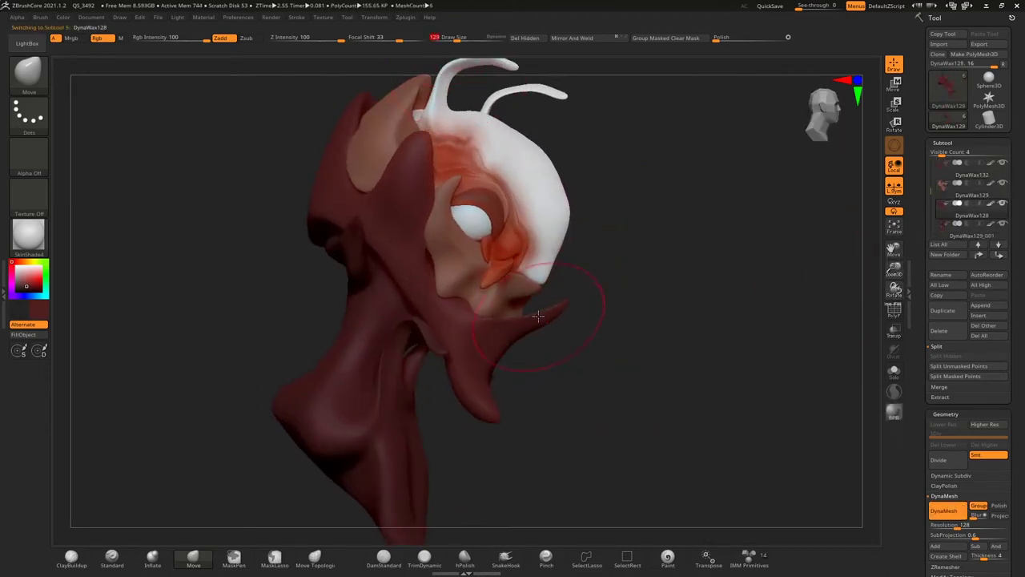
pyautogui.moveTo(522, 320); pyautogui.dragTo(516, 313, button='right')
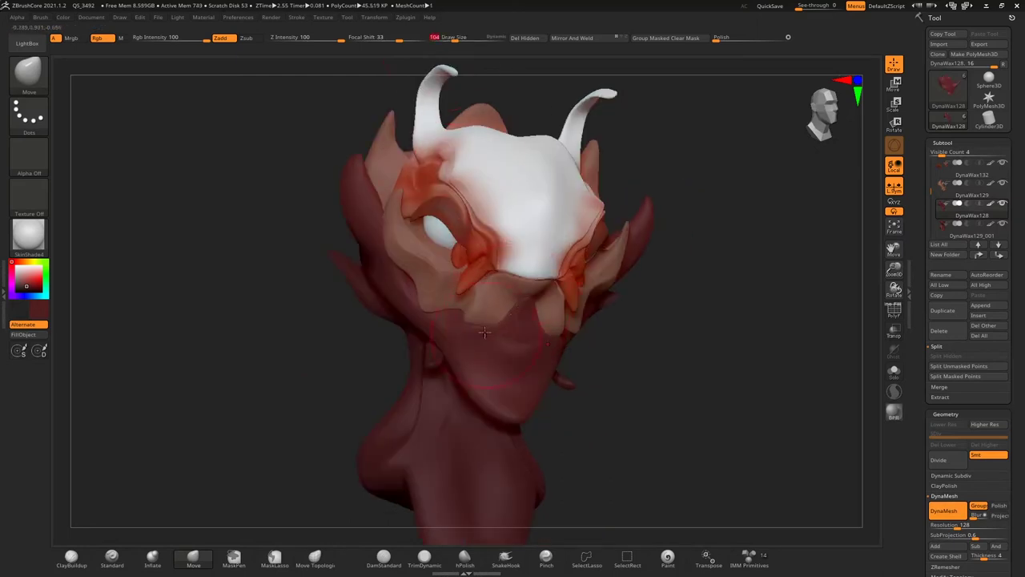
pyautogui.moveTo(320, 393)
pyautogui.mouseDown(button='right')
pyautogui.moveTo(507, 399)
pyautogui.moveTo(508, 335)
pyautogui.moveTo(613, 332)
pyautogui.moveTo(517, 324)
pyautogui.moveTo(561, 349)
pyautogui.moveTo(552, 313)
pyautogui.moveTo(606, 333)
pyautogui.moveTo(551, 326)
pyautogui.mouseUp(button='right')
# Reshape the DynaWax129 jaw shell so it wraps under the chin.
pyautogui.keyDown('alt'); pyautogui.click(487, 320); pyautogui.keyUp('alt')
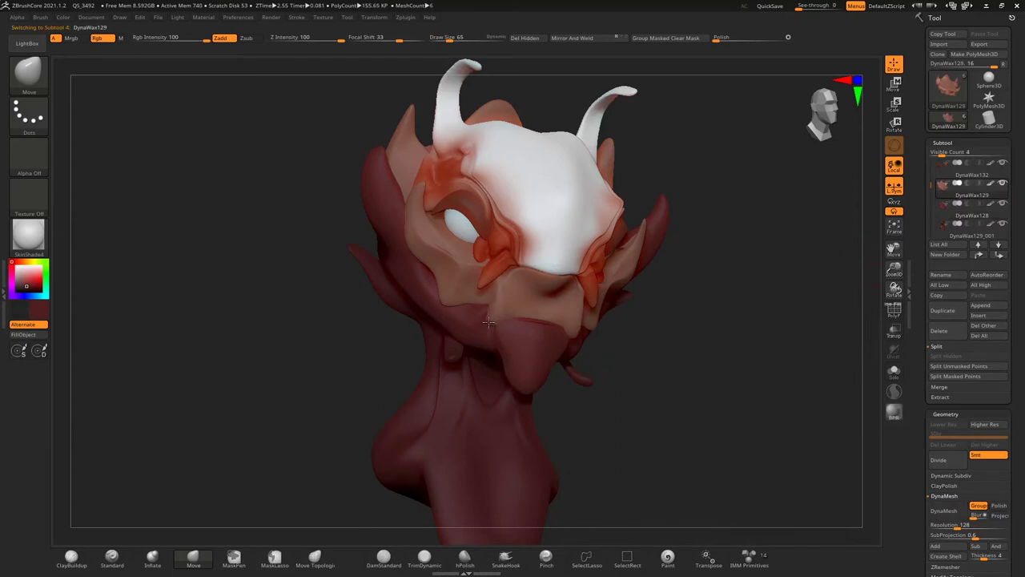
pyautogui.moveTo(514, 307); pyautogui.dragTo(482, 322, button='right')
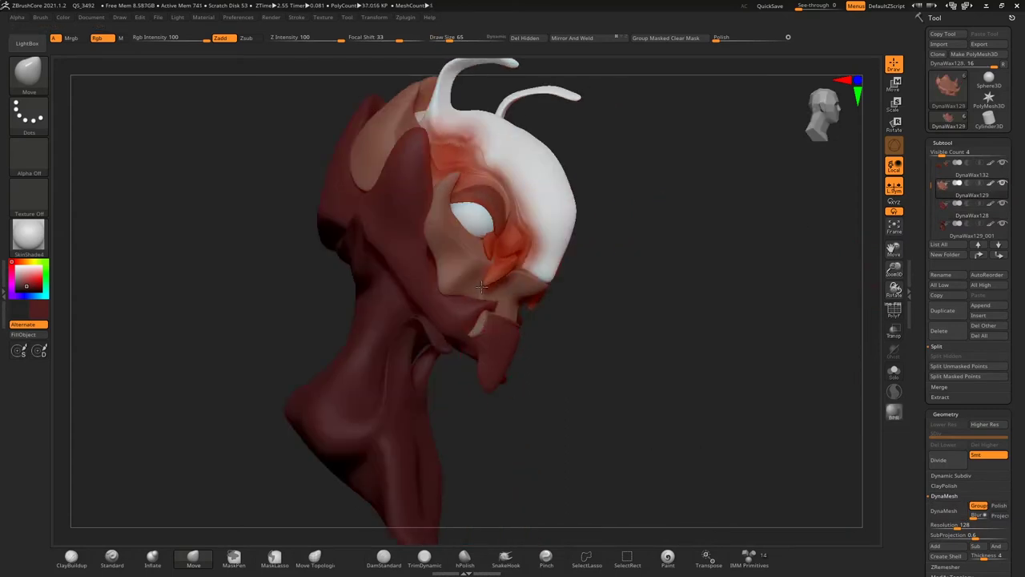
pyautogui.moveTo(478, 277); pyautogui.dragTo(520, 272, button='right')
pyautogui.moveTo(524, 314)
pyautogui.mouseDown(button='right')
pyautogui.moveTo(470, 370)
pyautogui.moveTo(552, 314)
pyautogui.mouseUp(button='right')
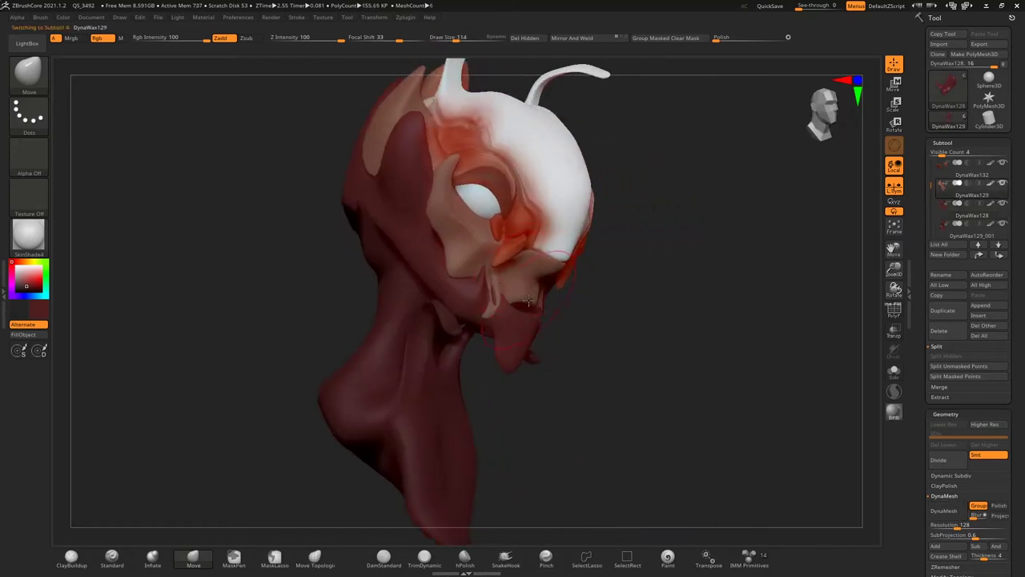
pyautogui.moveTo(530, 298); pyautogui.dragTo(535, 311)
pyautogui.moveTo(597, 304); pyautogui.dragTo(561, 288)
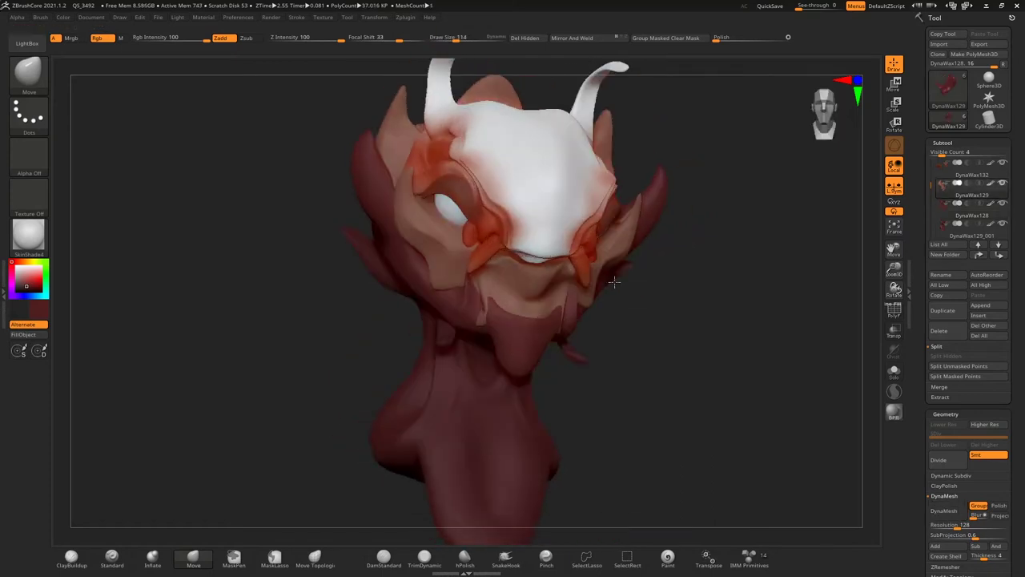
pyautogui.moveTo(444, 53); pyautogui.dragTo(428, 36)
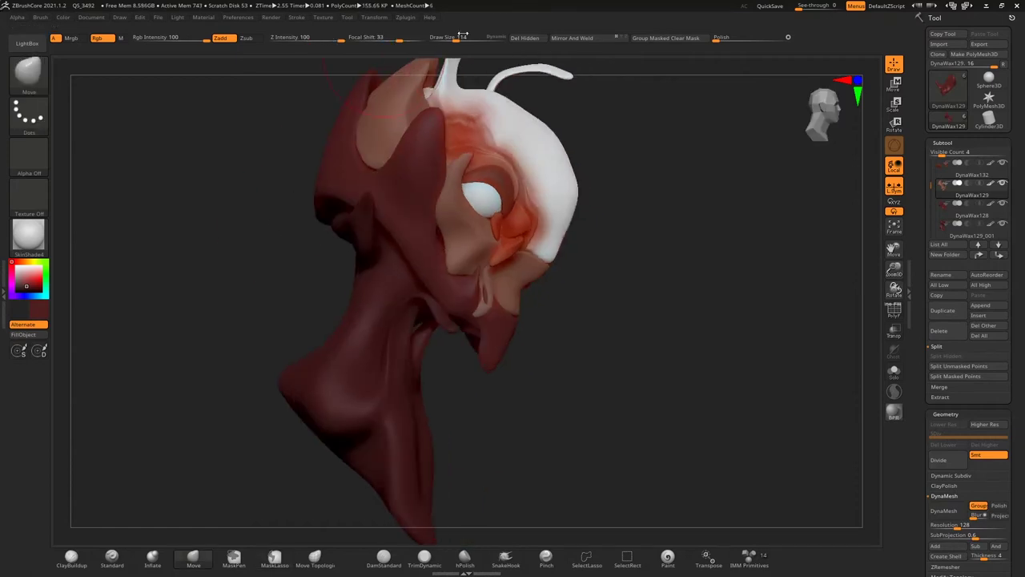
pyautogui.moveTo(568, 298)
pyautogui.mouseDown()
pyautogui.moveTo(920, 253)
pyautogui.moveTo(737, 263)
pyautogui.moveTo(423, 362)
pyautogui.mouseUp()
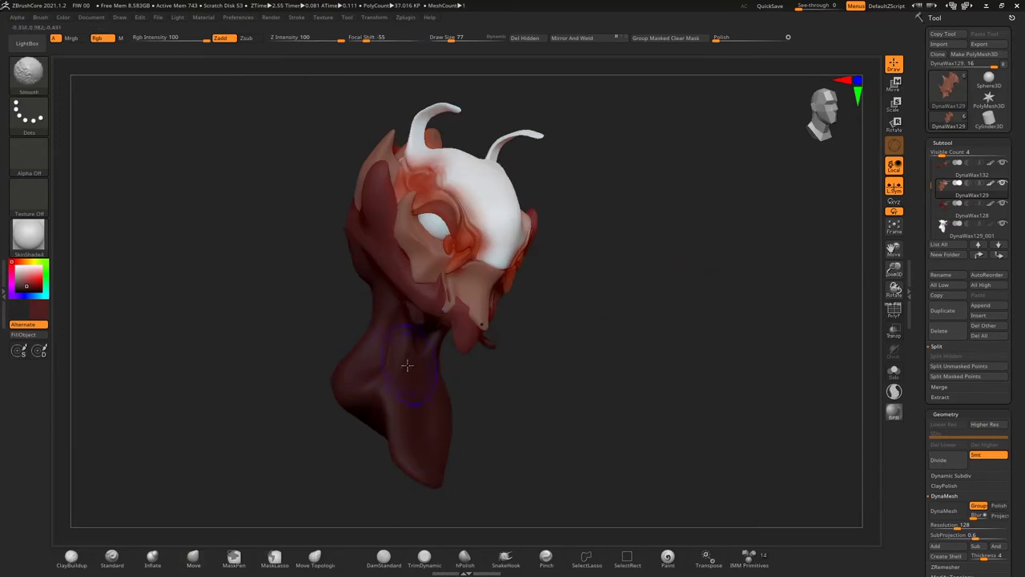
# Return from DynaWax129_001 to the DynaWax129 face shell and set up DamStandard (BDS) for creases.
pyautogui.click(945, 230)
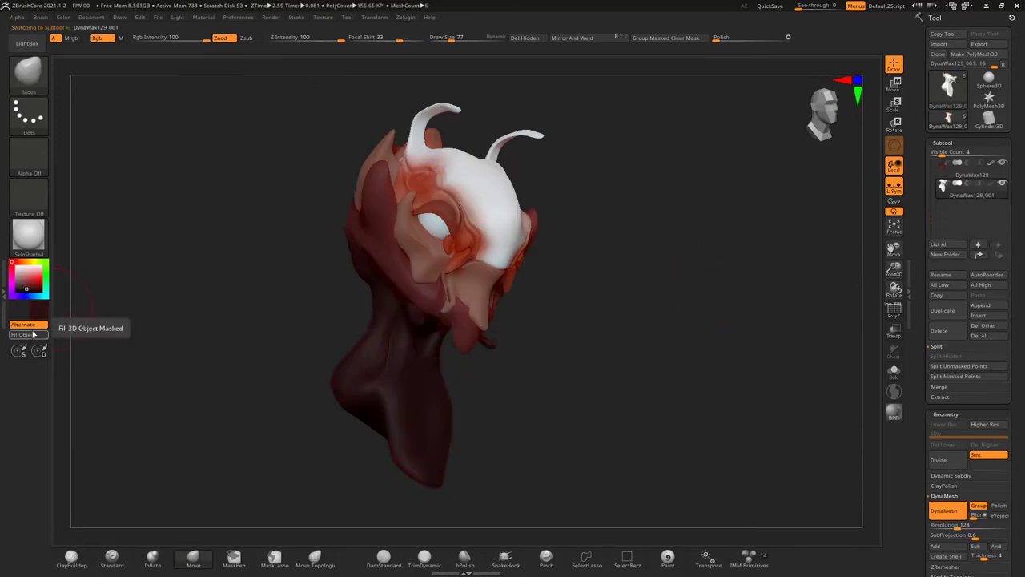
pyautogui.moveTo(538, 354)
pyautogui.mouseDown()
pyautogui.moveTo(523, 350)
pyautogui.moveTo(691, 353)
pyautogui.moveTo(604, 316)
pyautogui.moveTo(570, 334)
pyautogui.moveTo(595, 313)
pyautogui.mouseUp()
pyautogui.keyDown('alt'); pyautogui.click(570, 333); pyautogui.keyUp('alt')
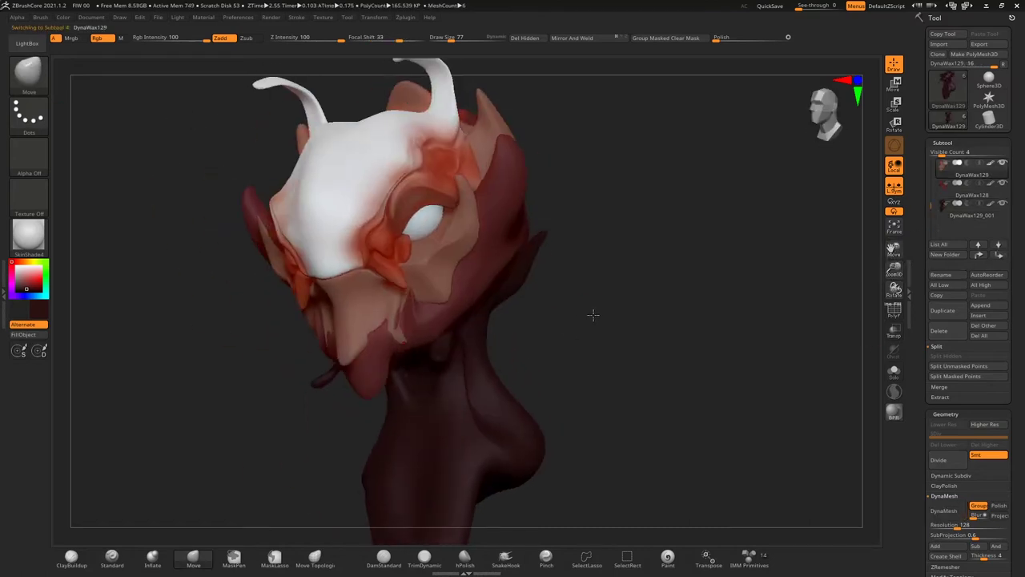
pyautogui.press('b')
pyautogui.press('d')
pyautogui.press('s')
pyautogui.moveTo(477, 273); pyautogui.dragTo(440, 253, button='right')
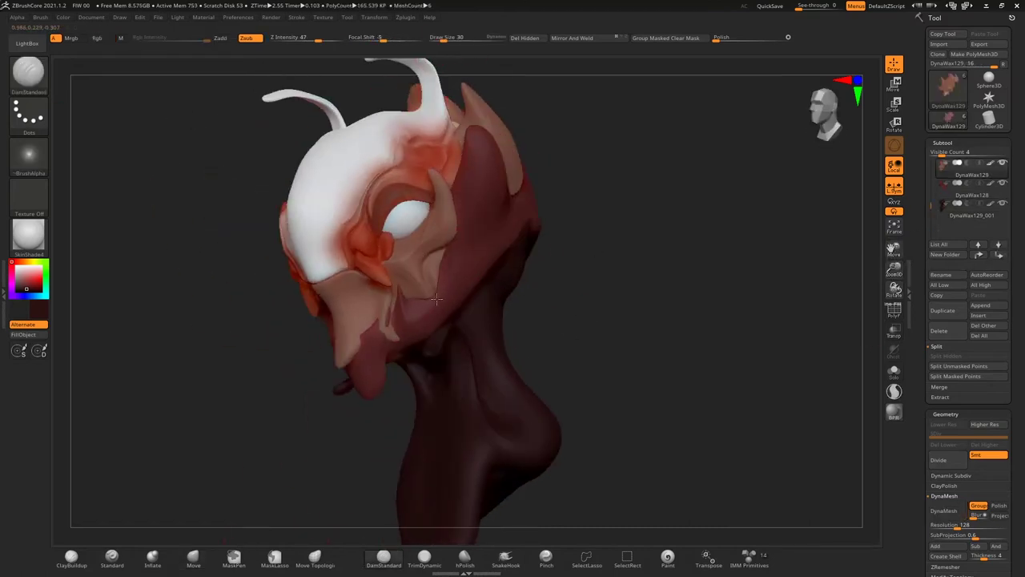
pyautogui.moveTo(834, 337); pyautogui.dragTo(383, 290)
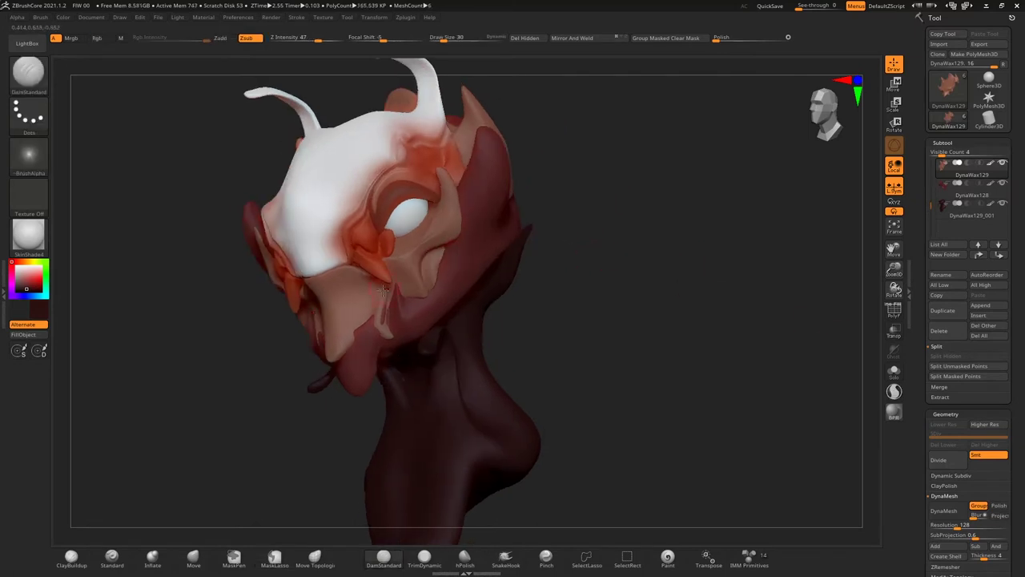
# Try DynaMesh on the face shell, then undo it twice with Ctrl+Z.
pyautogui.click(948, 511)
pyautogui.click(953, 512)
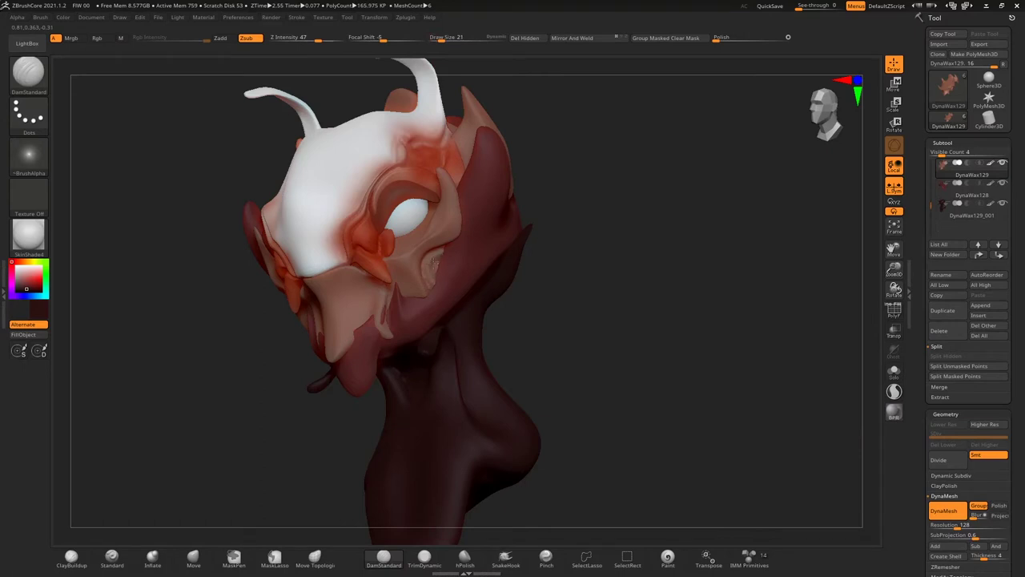
pyautogui.hotkey('ctrl', 'z')
pyautogui.hotkey('ctrl', 'z')
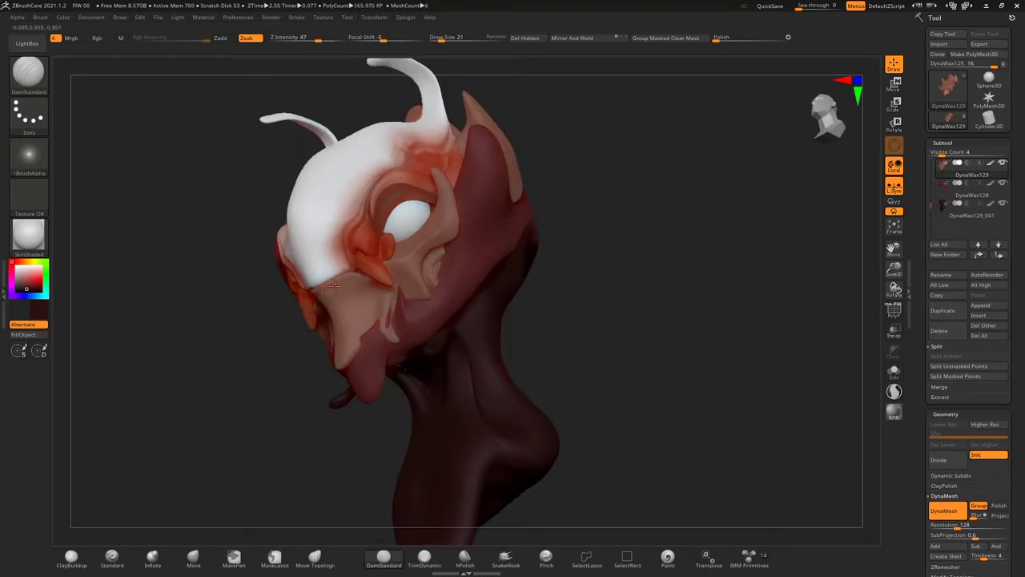
pyautogui.hotkey('ctrl', 'z')
pyautogui.hotkey('ctrl', 'z')
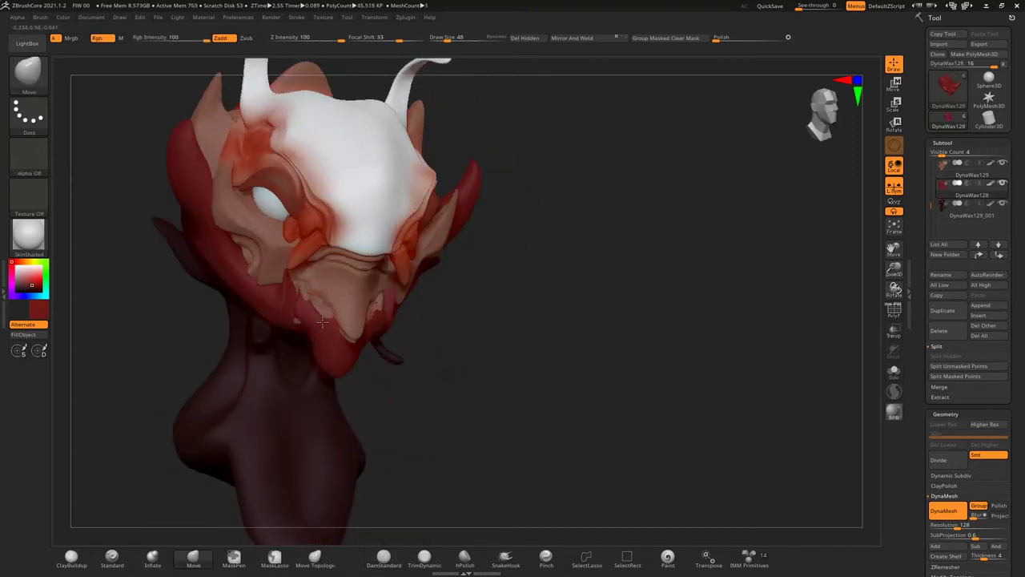
# Orbit the bust from several angles and switch to the Pinch brush (BPI).
pyautogui.moveTo(308, 295)
pyautogui.mouseDown(button='right')
pyautogui.moveTo(396, 293)
pyautogui.moveTo(299, 279)
pyautogui.mouseUp(button='right')
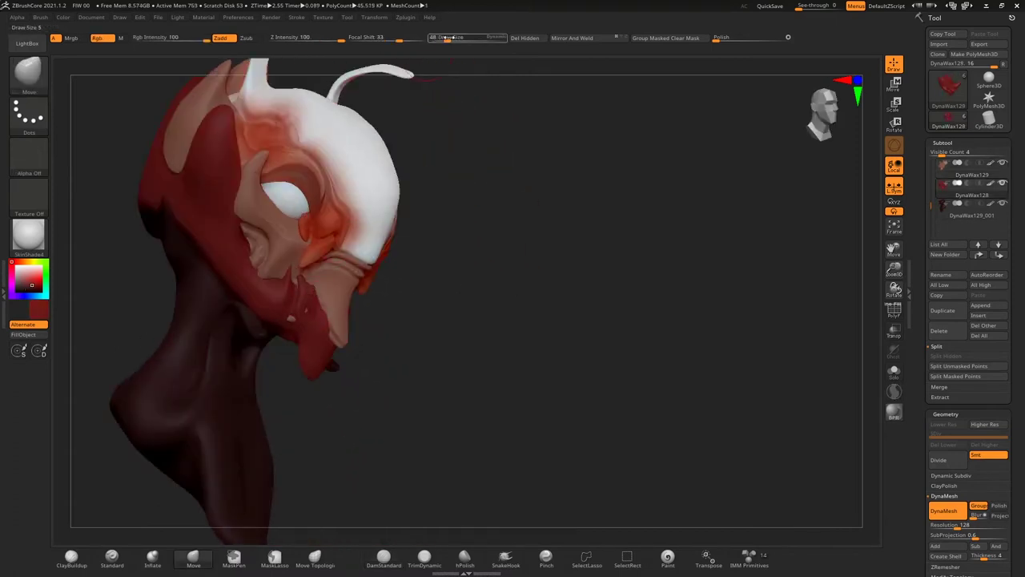
pyautogui.moveTo(360, 318)
pyautogui.mouseDown(button='right')
pyautogui.moveTo(249, 320)
pyautogui.moveTo(497, 293)
pyautogui.mouseUp(button='right')
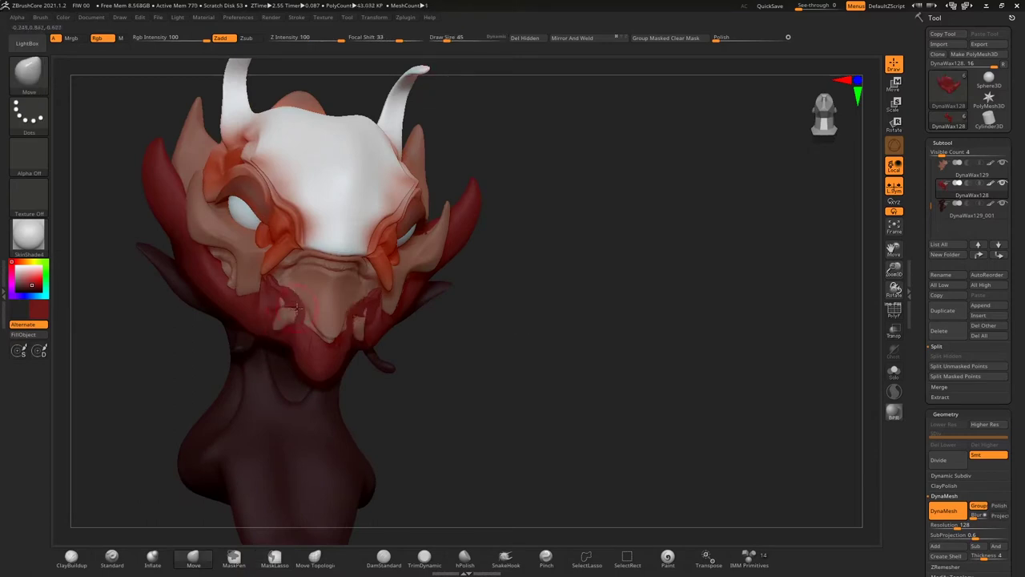
pyautogui.moveTo(299, 313)
pyautogui.mouseDown(button='right')
pyautogui.moveTo(464, 305)
pyautogui.moveTo(337, 277)
pyautogui.mouseUp(button='right')
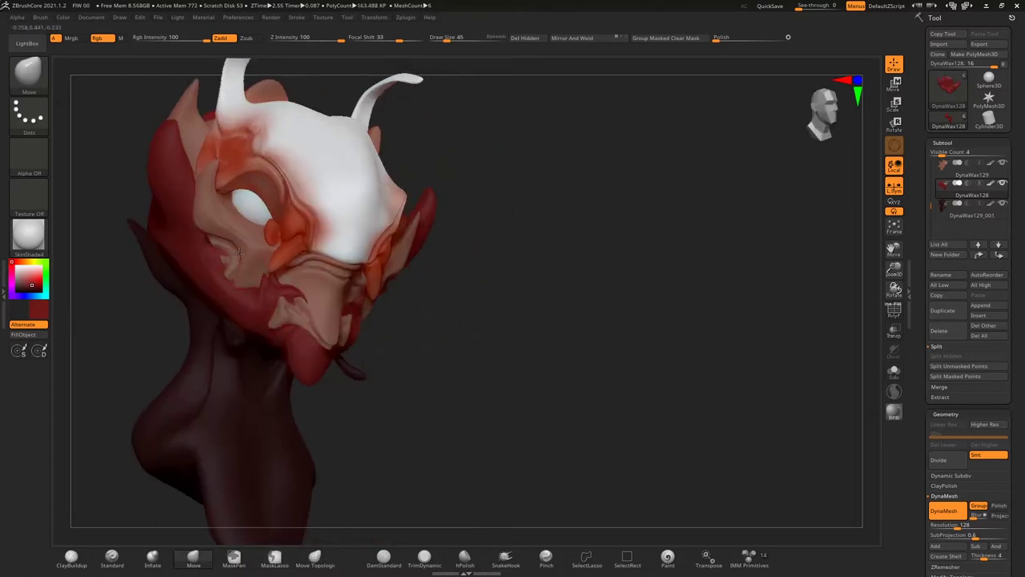
pyautogui.moveTo(221, 258); pyautogui.dragTo(409, 273, button='right')
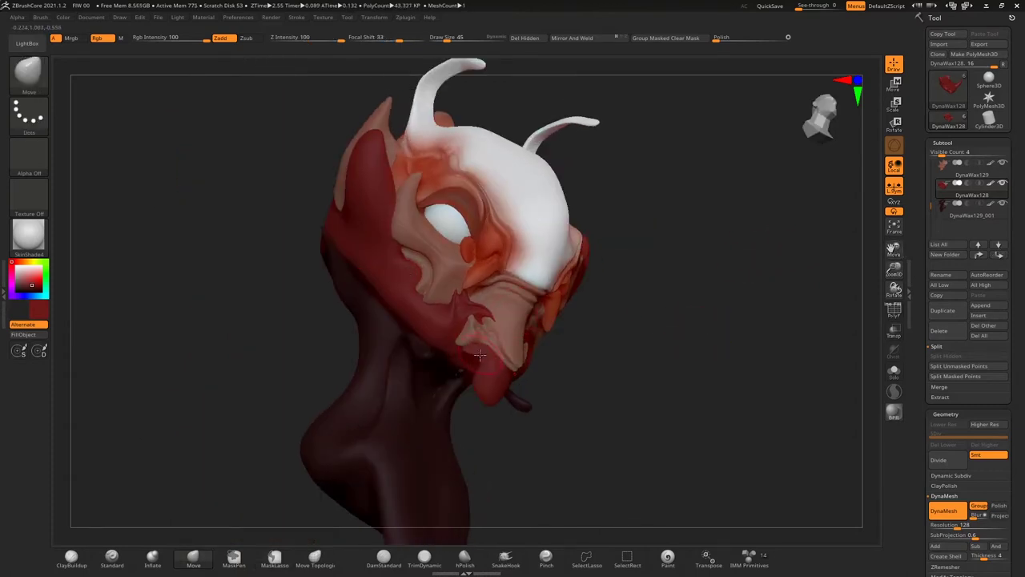
pyautogui.moveTo(487, 366); pyautogui.dragTo(493, 400, button='right')
pyautogui.moveTo(553, 365); pyautogui.dragTo(530, 268, button='right')
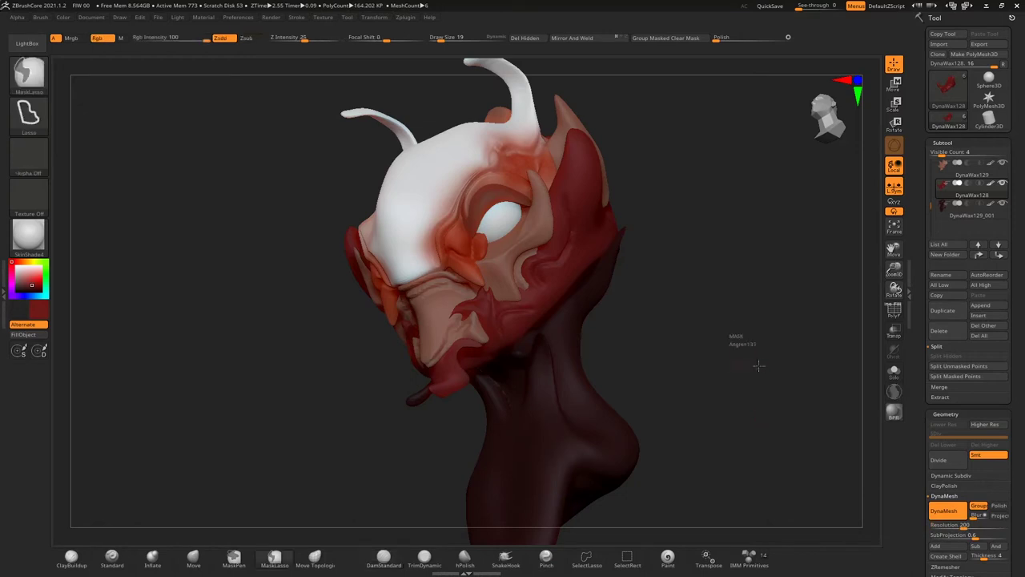
pyautogui.moveTo(544, 302)
pyautogui.mouseDown(button='right')
pyautogui.moveTo(688, 286)
pyautogui.moveTo(376, 248)
pyautogui.mouseUp(button='right')
pyautogui.moveTo(354, 178); pyautogui.dragTo(357, 169, button='right')
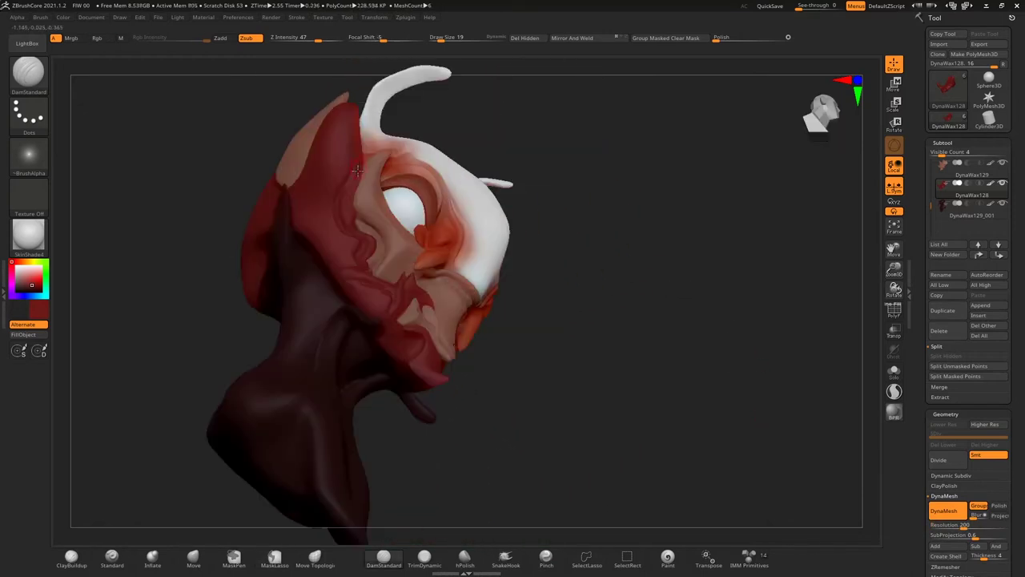
pyautogui.press('b')
pyautogui.press('p')
pyautogui.press('i')
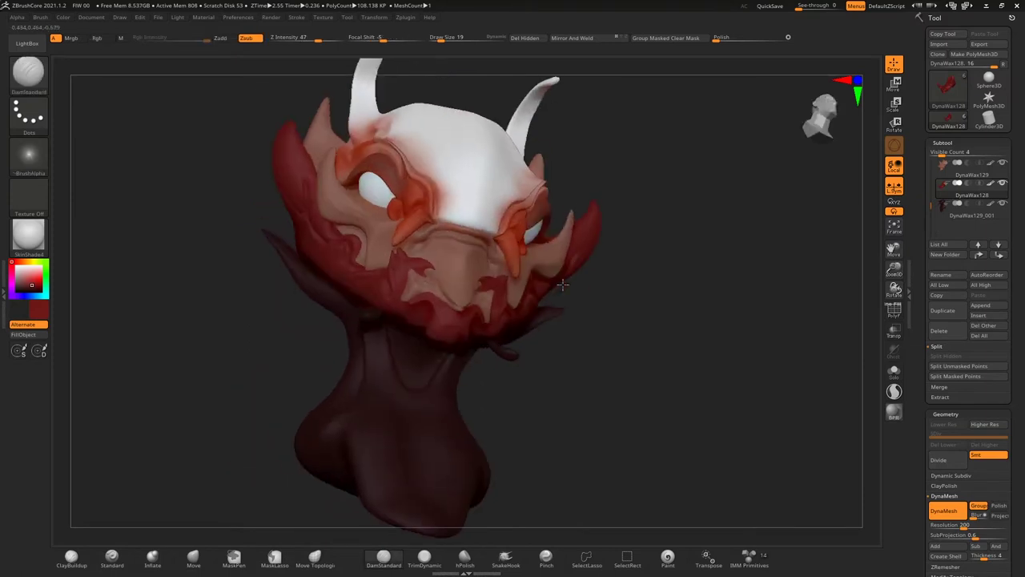
# Orbit around toward the back of the bust to view the dark red neck piece.
pyautogui.moveTo(360, 288); pyautogui.dragTo(351, 244, button='right')
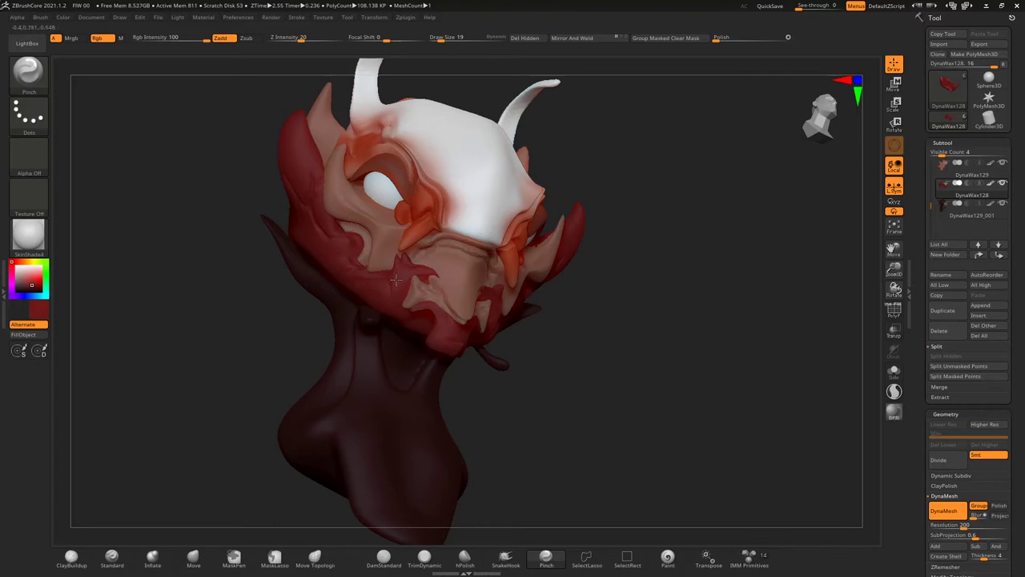
pyautogui.keyDown('shift'); pyautogui.moveTo(625, 345); pyautogui.dragTo(709, 314); pyautogui.keyUp('shift')
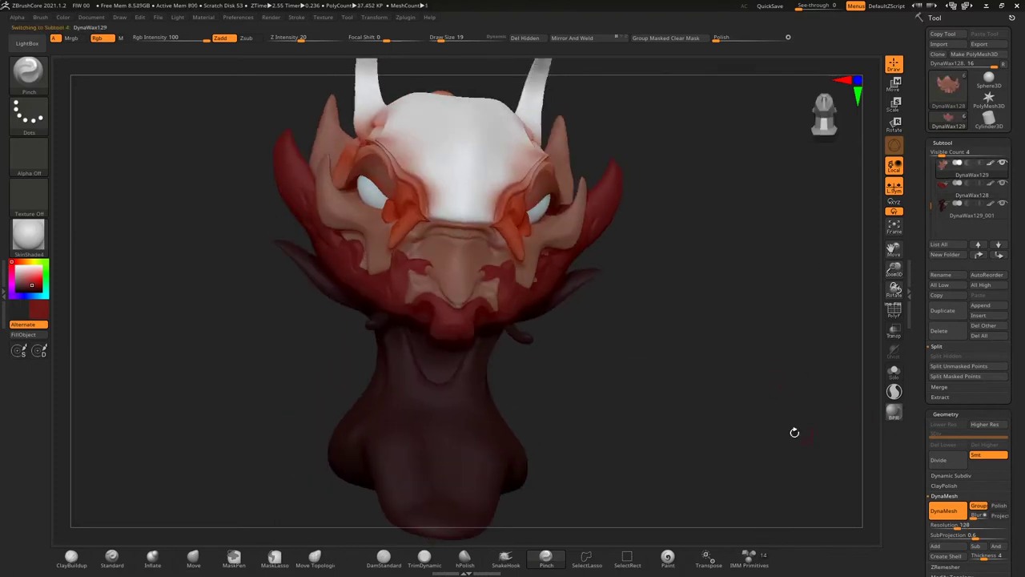
pyautogui.moveTo(401, 240); pyautogui.dragTo(463, 230, button='right')
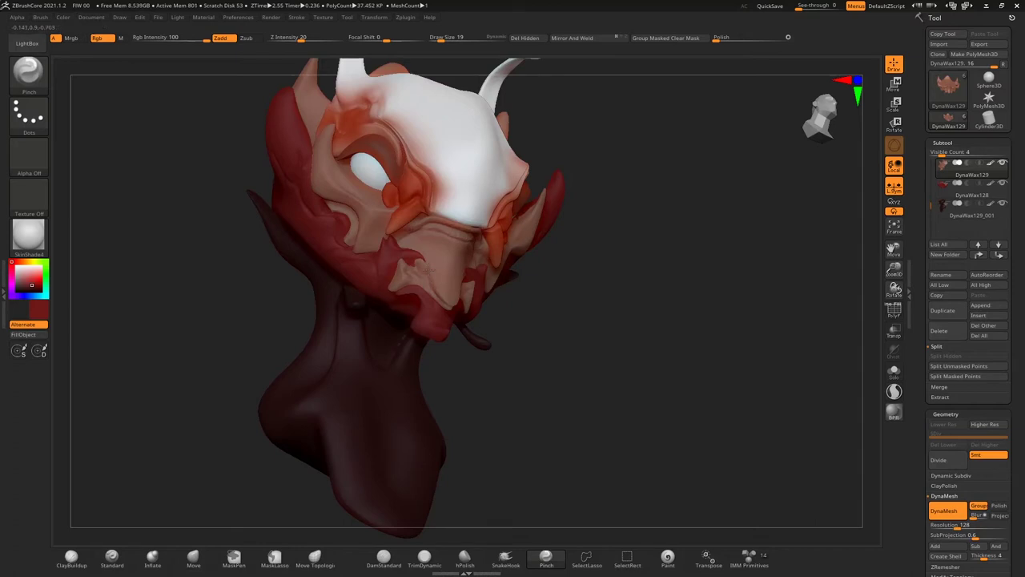
pyautogui.moveTo(604, 286); pyautogui.dragTo(519, 181, button='right')
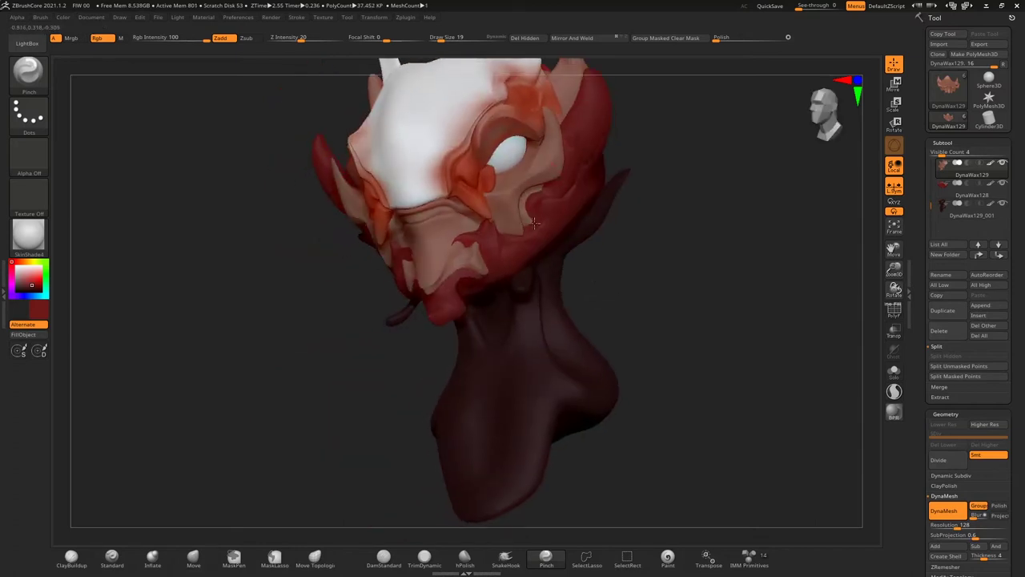
pyautogui.moveTo(894, 306)
pyautogui.mouseDown(button='right')
pyautogui.moveTo(793, 270)
pyautogui.moveTo(798, 284)
pyautogui.moveTo(534, 235)
pyautogui.mouseUp(button='right')
pyautogui.moveTo(894, 286)
pyautogui.mouseDown()
pyautogui.moveTo(713, 217)
pyautogui.moveTo(677, 312)
pyautogui.mouseUp()
# Make the DynaWax129_001 neck subtool active and pick the MaskPen brush.
pyautogui.click(956, 210)
pyautogui.moveTo(553, 321); pyautogui.dragTo(384, 448)
pyautogui.click(233, 556)
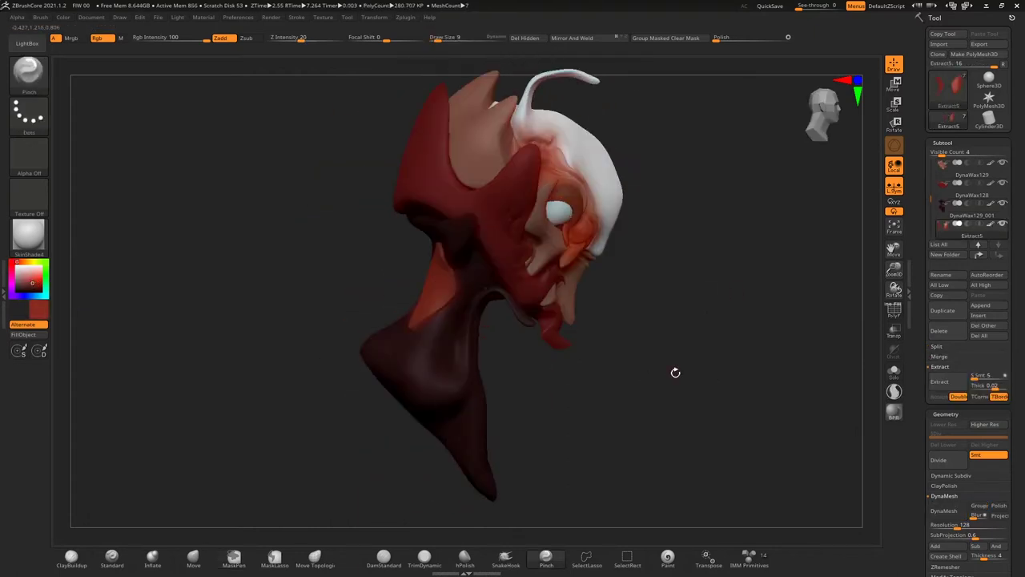
# Position the extracted neck shell with the Transpose Move gizmo (W), then return to the Move brush (Q).
pyautogui.click(894, 84)
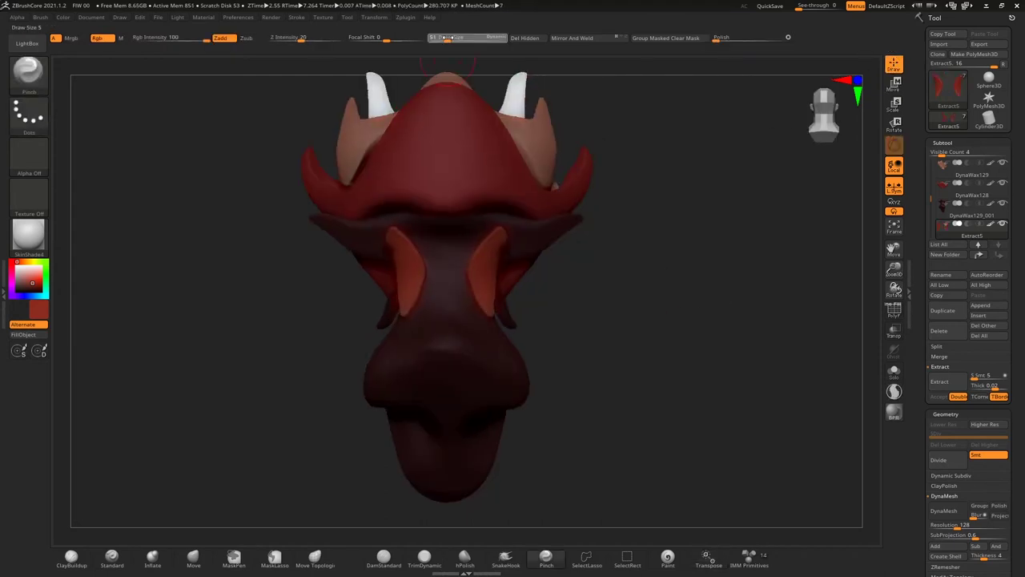
pyautogui.moveTo(633, 256)
pyautogui.mouseDown()
pyautogui.moveTo(655, 216)
pyautogui.moveTo(611, 212)
pyautogui.moveTo(766, 217)
pyautogui.moveTo(538, 249)
pyautogui.moveTo(597, 279)
pyautogui.moveTo(656, 228)
pyautogui.moveTo(854, 258)
pyautogui.moveTo(751, 267)
pyautogui.mouseUp()
pyautogui.press('q')
pyautogui.press('w')
pyautogui.press('q')
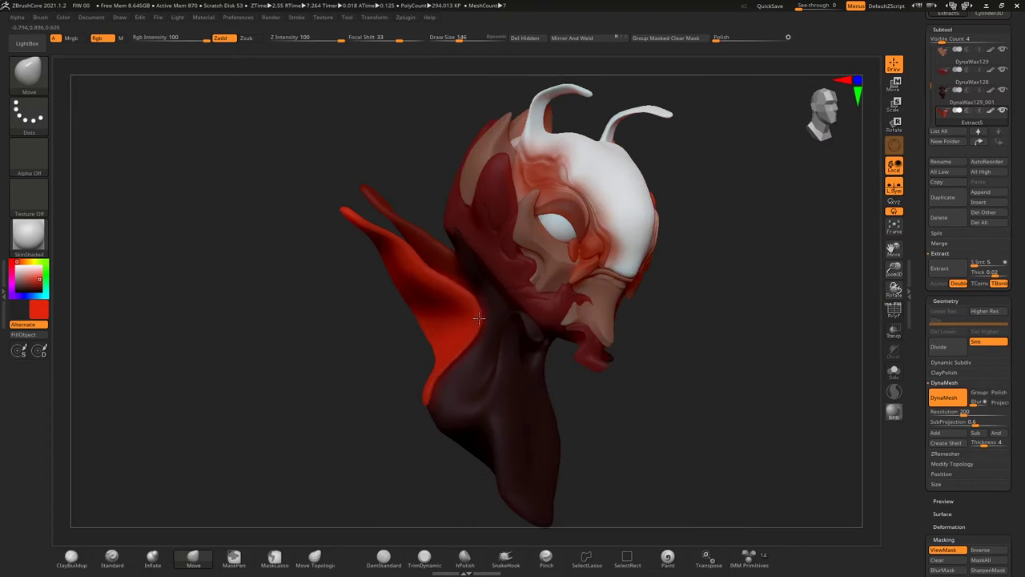
# Push the red fin down and Shift-smooth its surface from a frontal view.
pyautogui.moveTo(407, 251); pyautogui.dragTo(423, 263)
pyautogui.moveTo(352, 232); pyautogui.dragTo(286, 265)
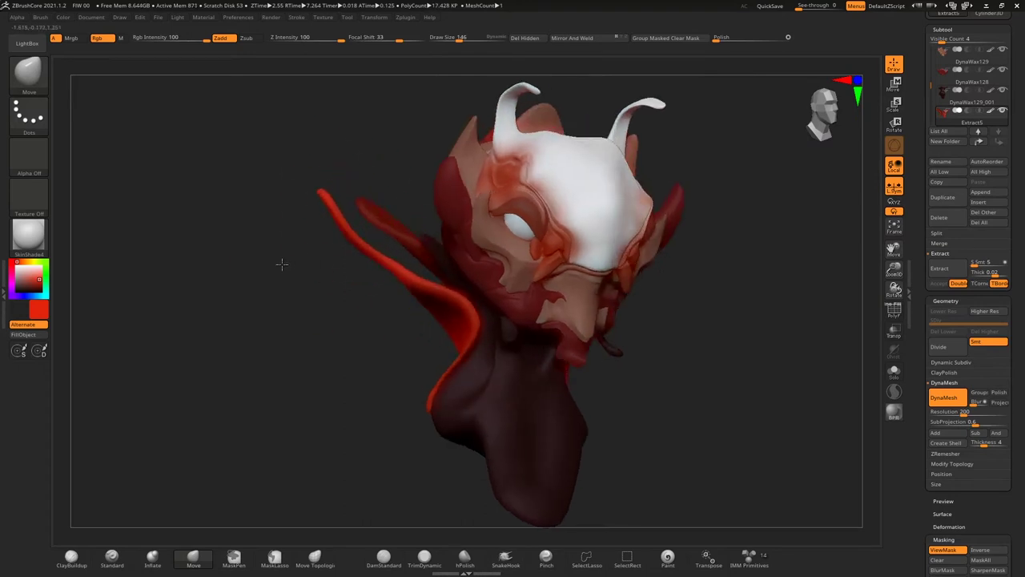
pyautogui.moveTo(341, 222)
pyautogui.keyDown('shift'); pyautogui.mouseDown()
pyautogui.moveTo(364, 210)
pyautogui.moveTo(400, 232)
pyautogui.moveTo(382, 311)
pyautogui.moveTo(461, 293)
pyautogui.mouseUp(); pyautogui.keyUp('shift')
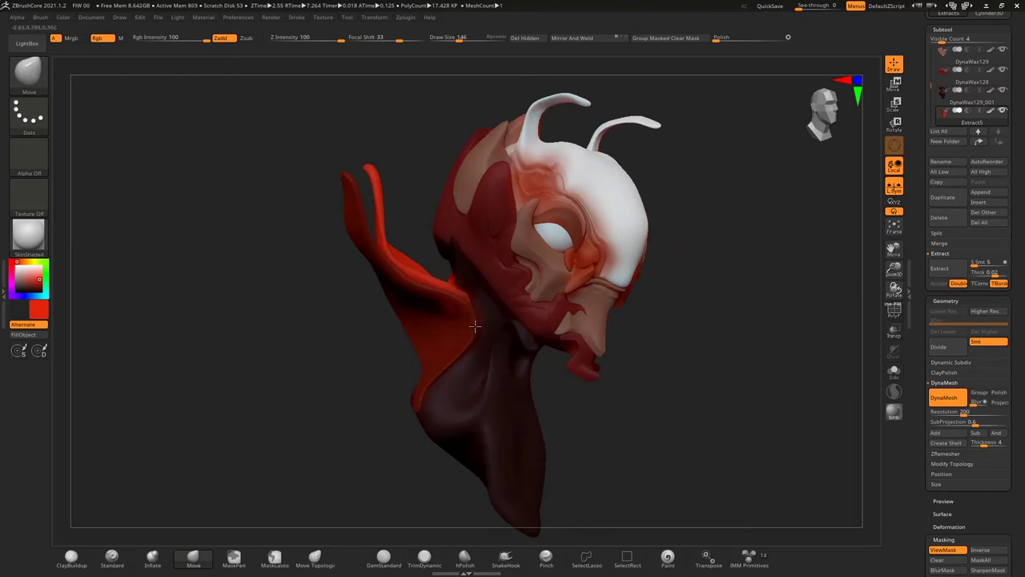
pyautogui.moveTo(445, 317)
pyautogui.mouseDown()
pyautogui.moveTo(252, 313)
pyautogui.moveTo(543, 331)
pyautogui.moveTo(423, 339)
pyautogui.moveTo(345, 317)
pyautogui.moveTo(488, 260)
pyautogui.moveTo(464, 240)
pyautogui.mouseUp()
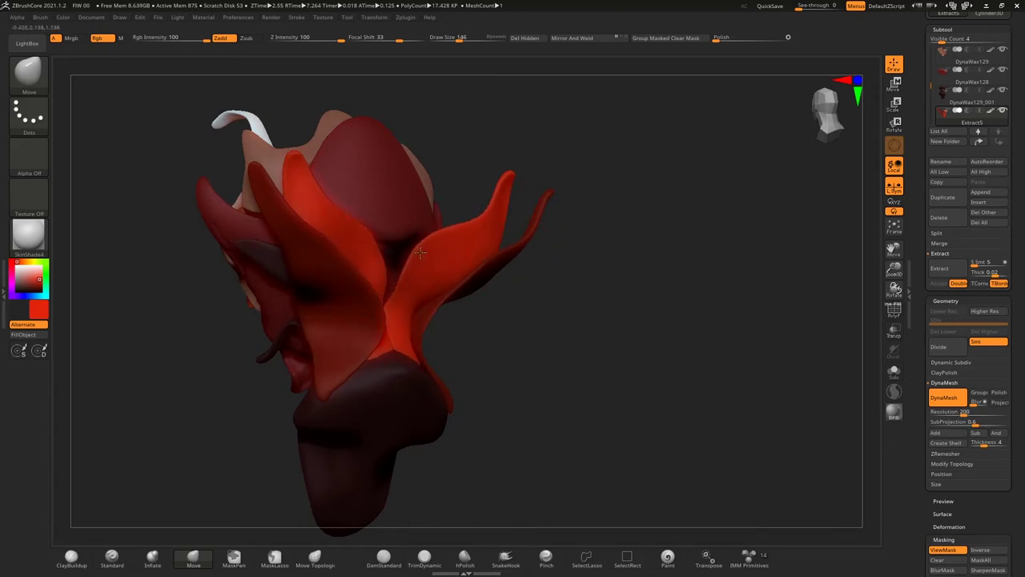
# Reshape the right fins and pull the left fin up into a taller two-lobed tip.
pyautogui.moveTo(505, 184)
pyautogui.mouseDown()
pyautogui.moveTo(528, 288)
pyautogui.moveTo(429, 209)
pyautogui.moveTo(515, 164)
pyautogui.mouseUp()
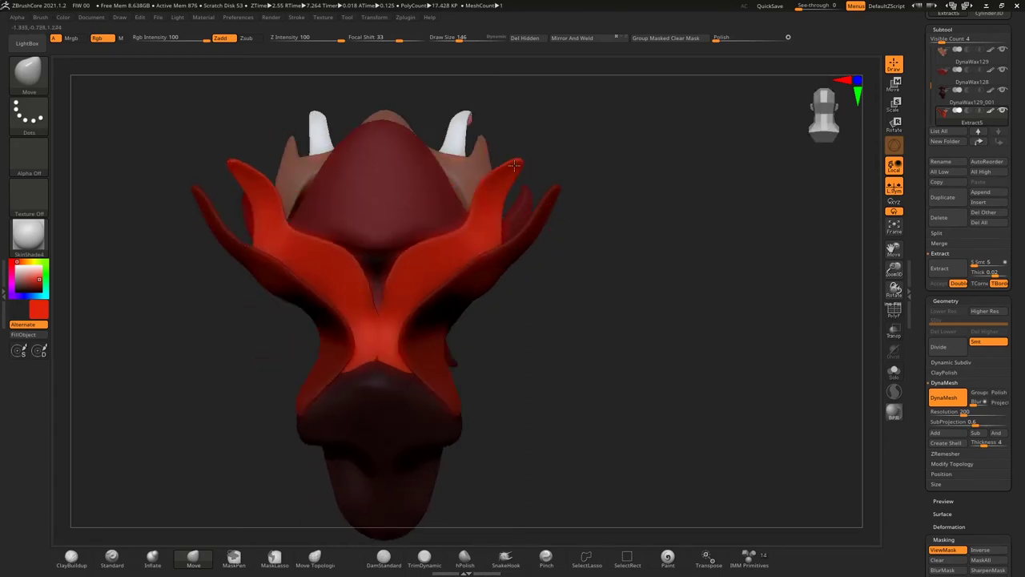
pyautogui.moveTo(581, 183); pyautogui.dragTo(365, 150)
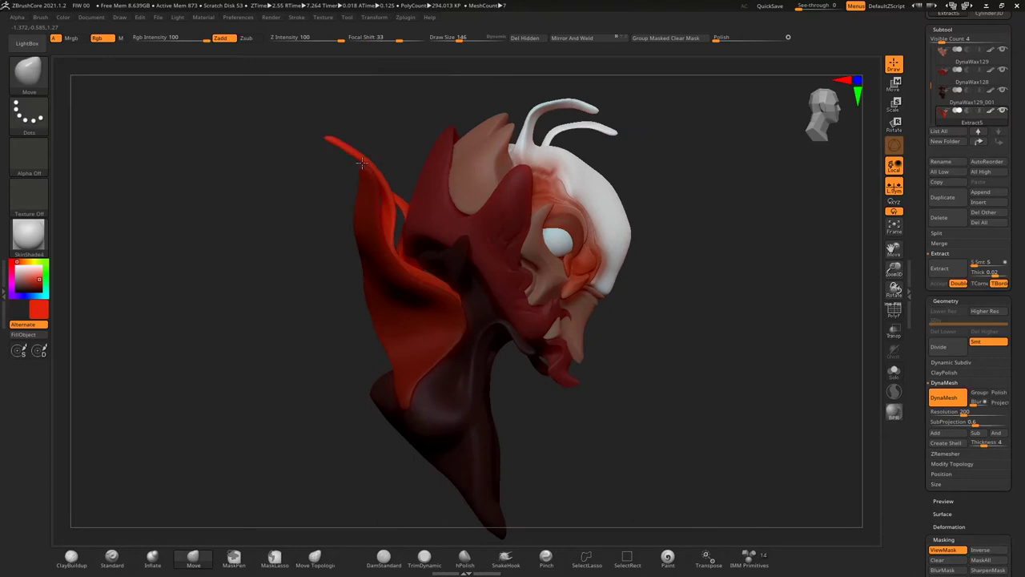
pyautogui.moveTo(272, 286)
pyautogui.mouseDown()
pyautogui.moveTo(386, 183)
pyautogui.moveTo(357, 122)
pyautogui.mouseUp()
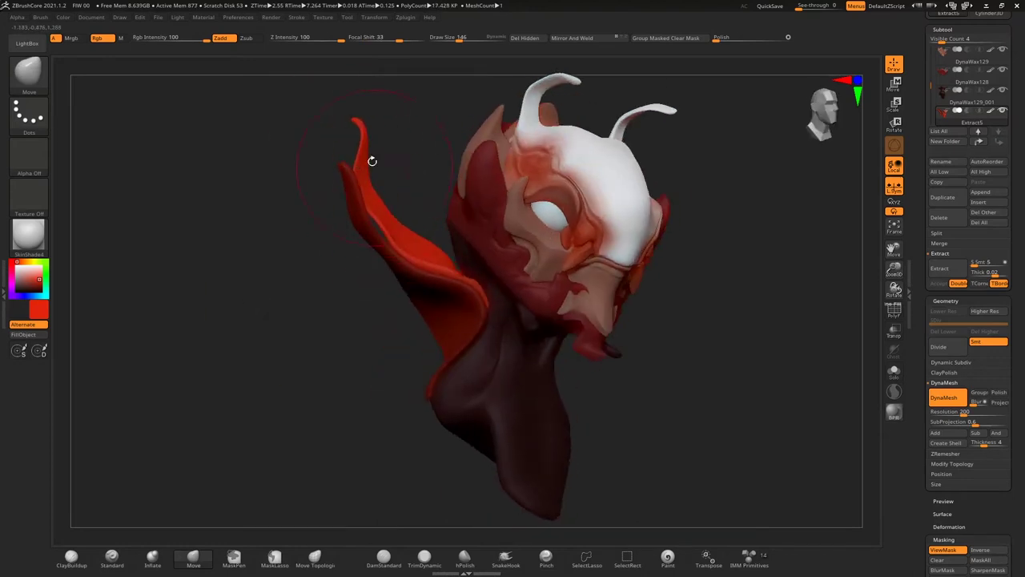
pyautogui.moveTo(371, 161); pyautogui.dragTo(346, 164)
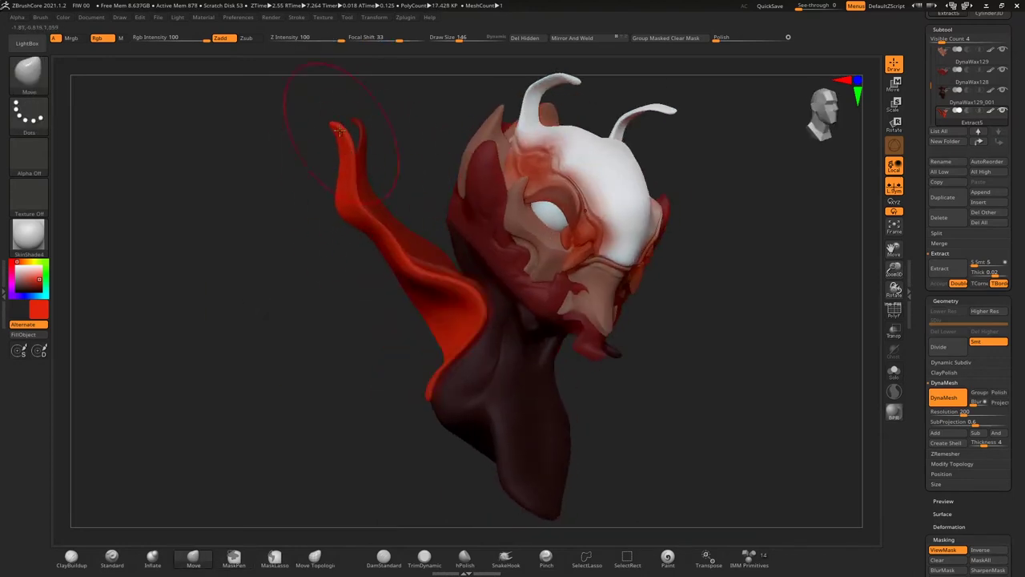
pyautogui.moveTo(297, 118); pyautogui.dragTo(382, 148)
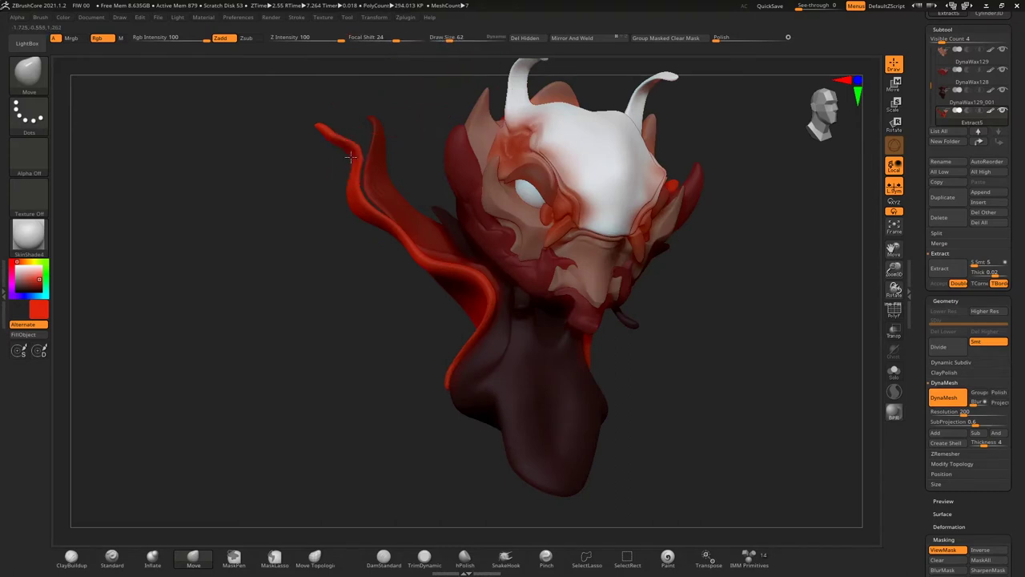
pyautogui.moveTo(300, 224); pyautogui.dragTo(47, 278)
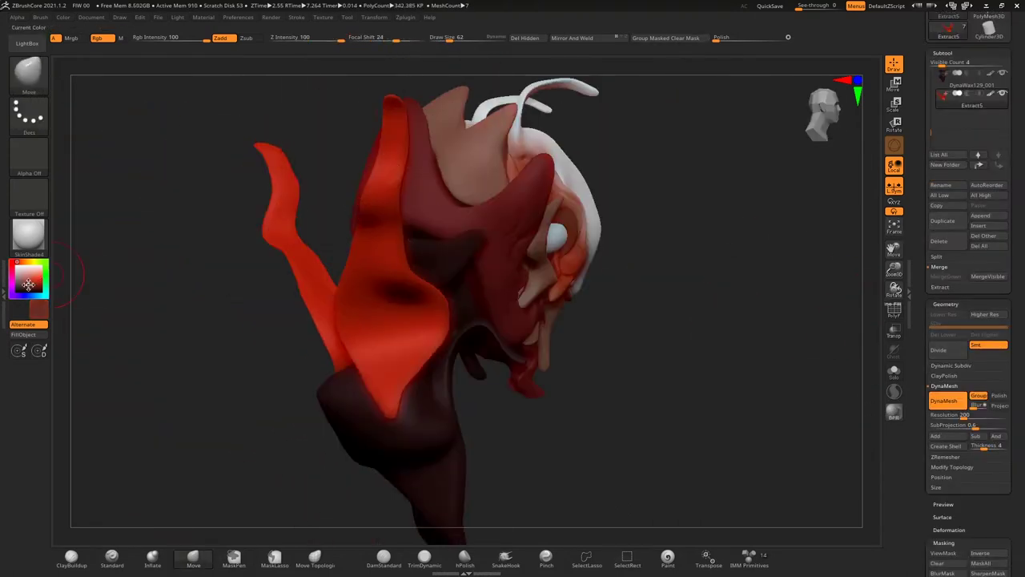
# Mask the collar, show the mask, and move the unmasked red tendril left with the gizmo.
pyautogui.moveTo(76, 330); pyautogui.dragTo(133, 299)
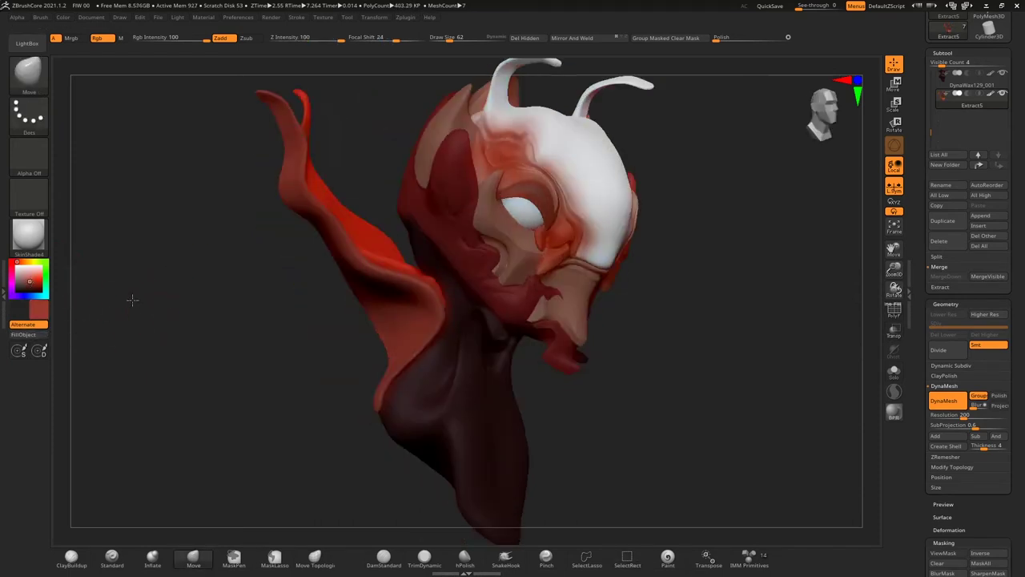
pyautogui.click(132, 315)
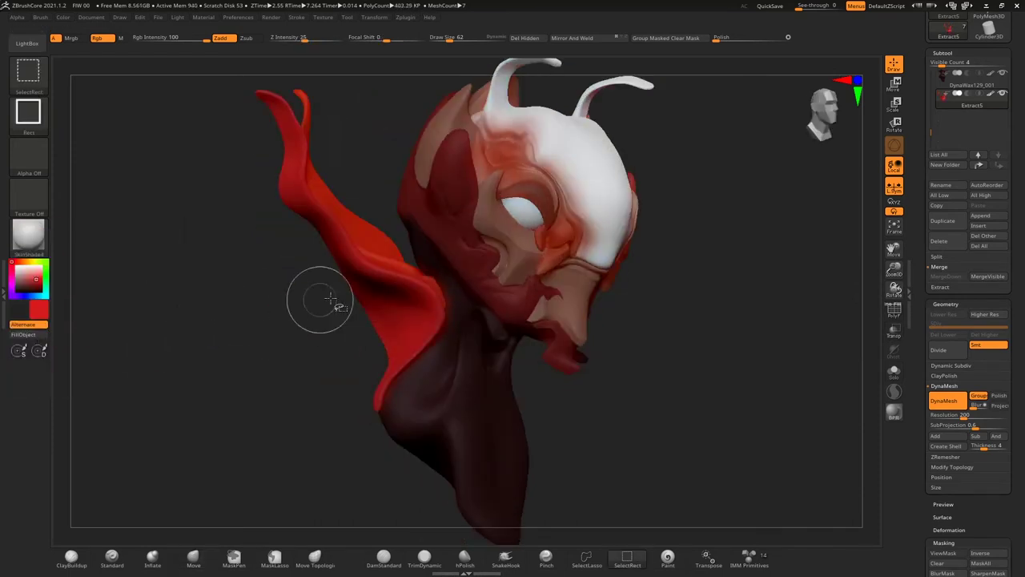
pyautogui.moveTo(893, 286); pyautogui.dragTo(618, 244)
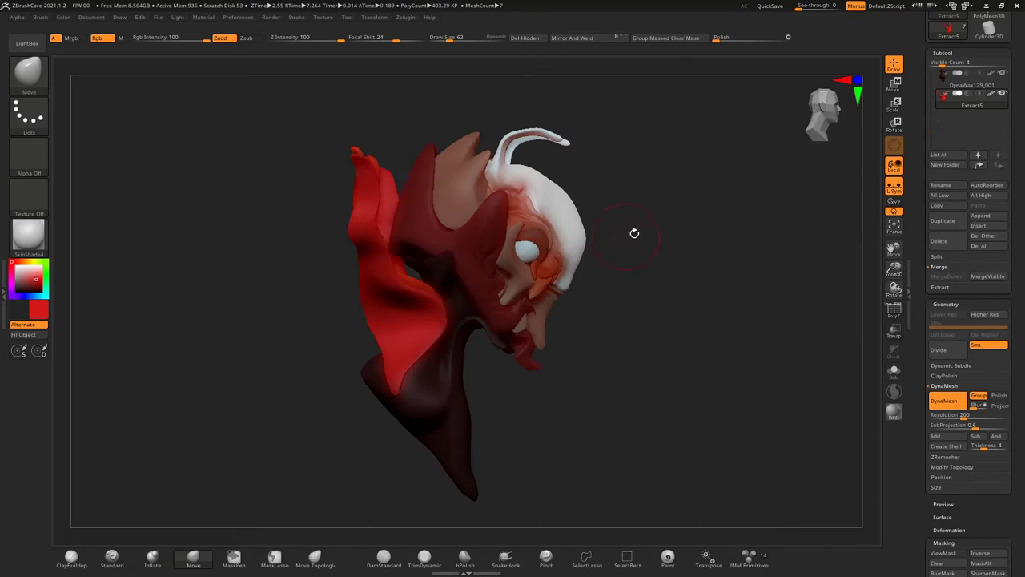
pyautogui.hotkey('ctrl', 'h')
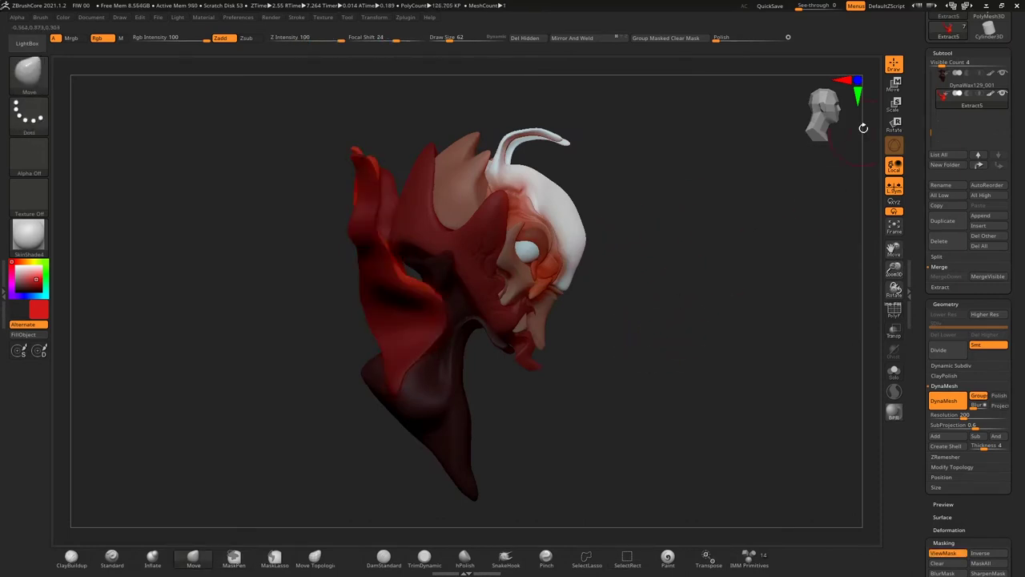
pyautogui.press('w')
pyautogui.moveTo(421, 295); pyautogui.dragTo(329, 324)
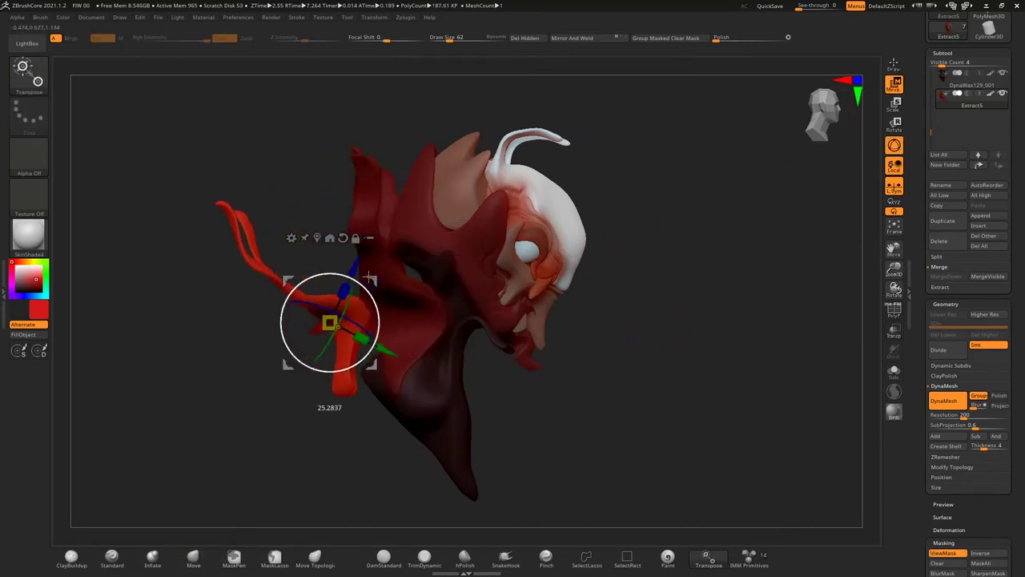
# Rotate the tendril slightly, try a further gizmo move on the red parts, then undo it.
pyautogui.moveTo(448, 344)
pyautogui.mouseDown()
pyautogui.moveTo(544, 335)
pyautogui.moveTo(448, 320)
pyautogui.moveTo(410, 298)
pyautogui.mouseUp()
pyautogui.moveTo(512, 384)
pyautogui.mouseDown()
pyautogui.moveTo(422, 297)
pyautogui.moveTo(446, 320)
pyautogui.mouseUp()
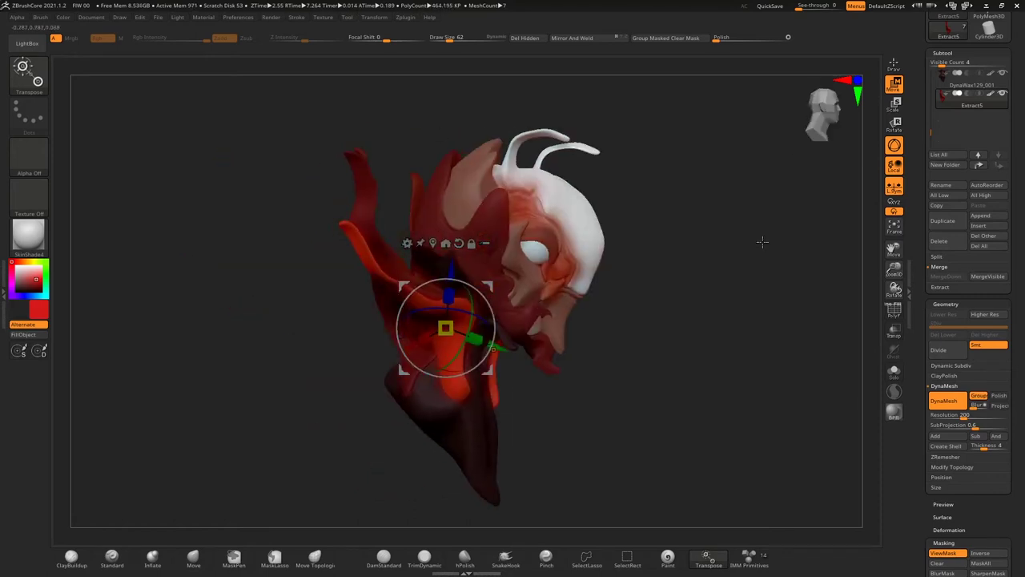
pyautogui.press('q')
pyautogui.moveTo(801, 416)
pyautogui.mouseDown()
pyautogui.moveTo(842, 368)
pyautogui.moveTo(643, 297)
pyautogui.moveTo(686, 304)
pyautogui.mouseUp()
pyautogui.press('w')
pyautogui.moveTo(769, 385)
pyautogui.mouseDown()
pyautogui.moveTo(728, 292)
pyautogui.moveTo(796, 245)
pyautogui.moveTo(771, 254)
pyautogui.mouseUp()
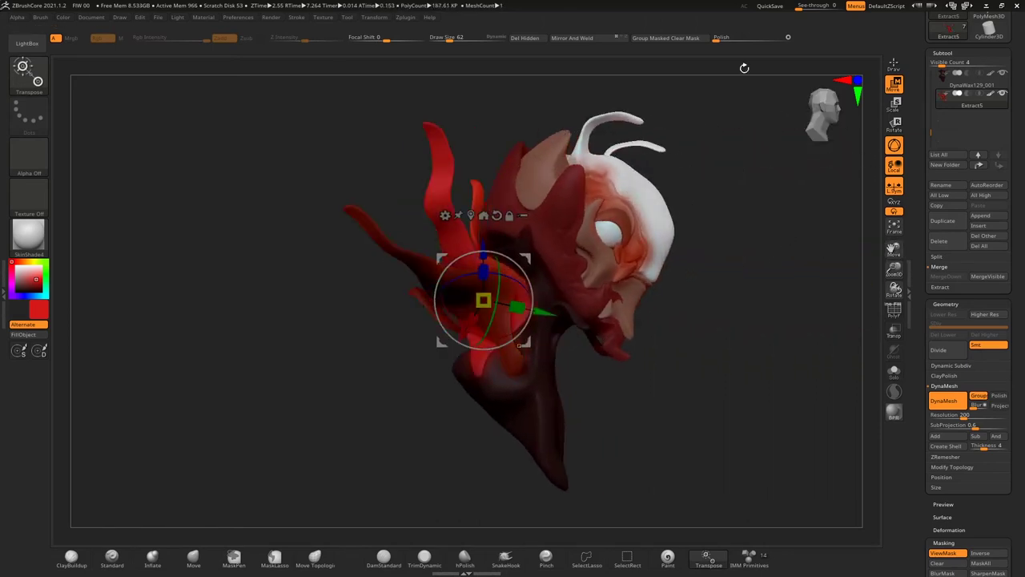
pyautogui.press('q')
pyautogui.hotkey('ctrl', 'z')
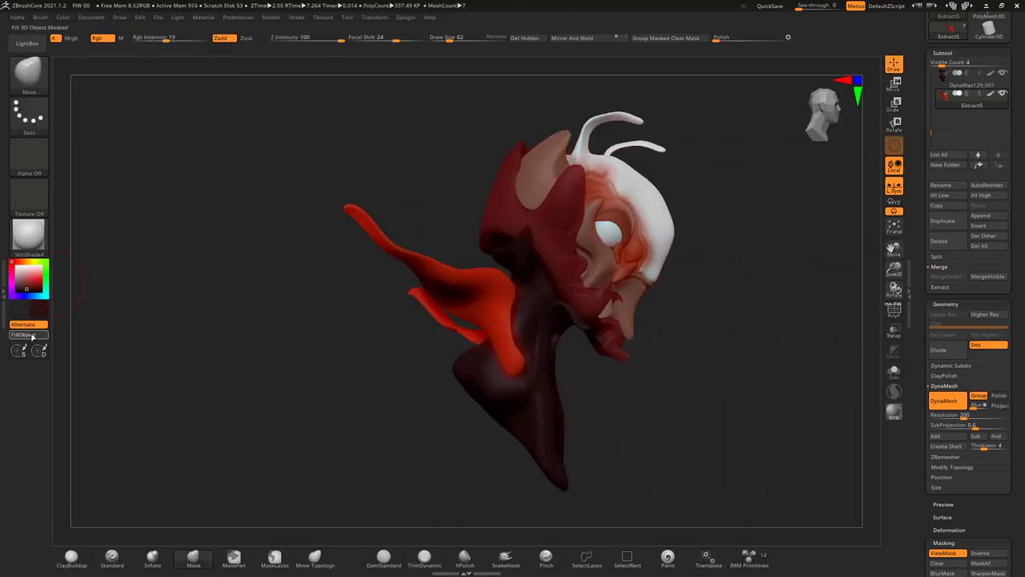
pyautogui.hotkey('ctrl', 'z')
pyautogui.hotkey('ctrl', 'shift', 'z')
pyautogui.hotkey('ctrl', 'shift', 'z')
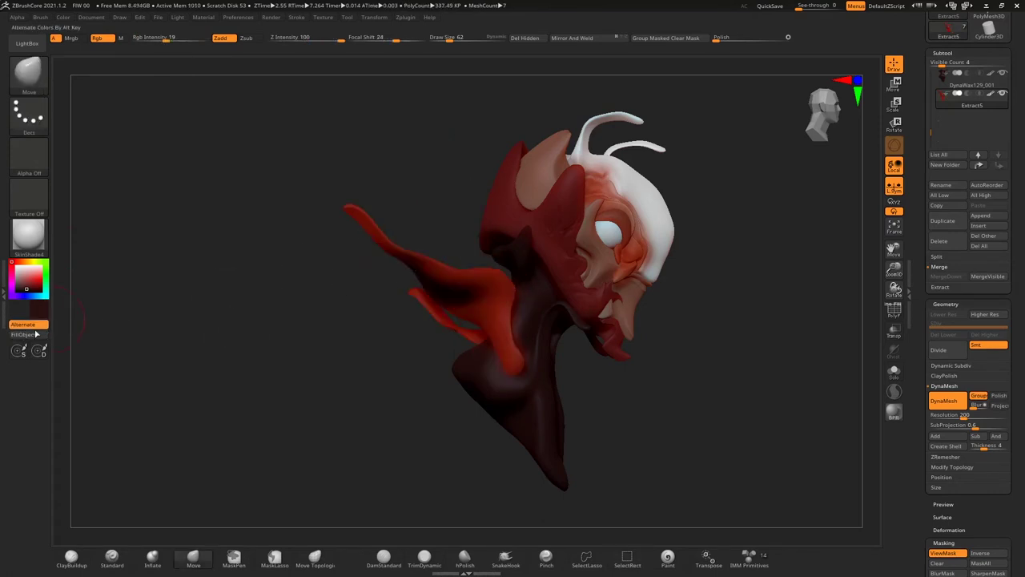
pyautogui.moveTo(227, 291); pyautogui.dragTo(496, 57)
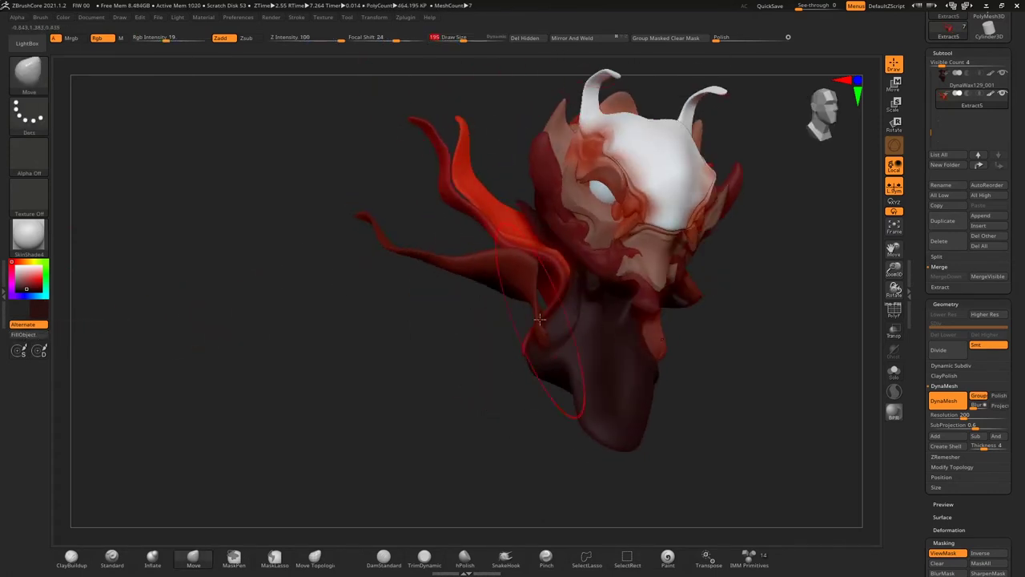
pyautogui.hotkey('ctrl', 'z')
pyautogui.moveTo(446, 315)
pyautogui.mouseDown()
pyautogui.moveTo(534, 346)
pyautogui.moveTo(520, 302)
pyautogui.mouseUp()
pyautogui.moveTo(538, 431); pyautogui.dragTo(535, 436)
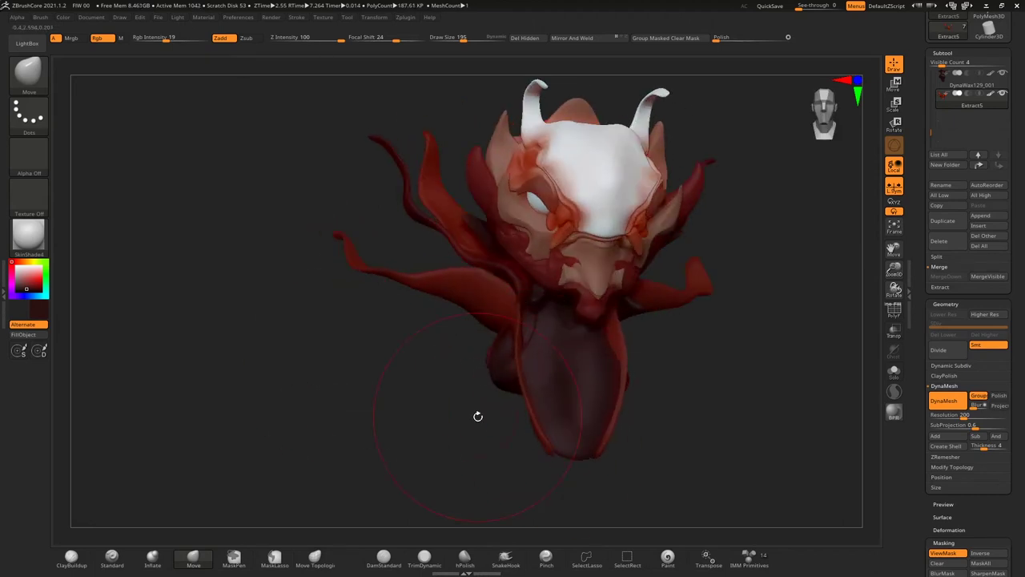
pyautogui.moveTo(509, 317); pyautogui.dragTo(506, 282)
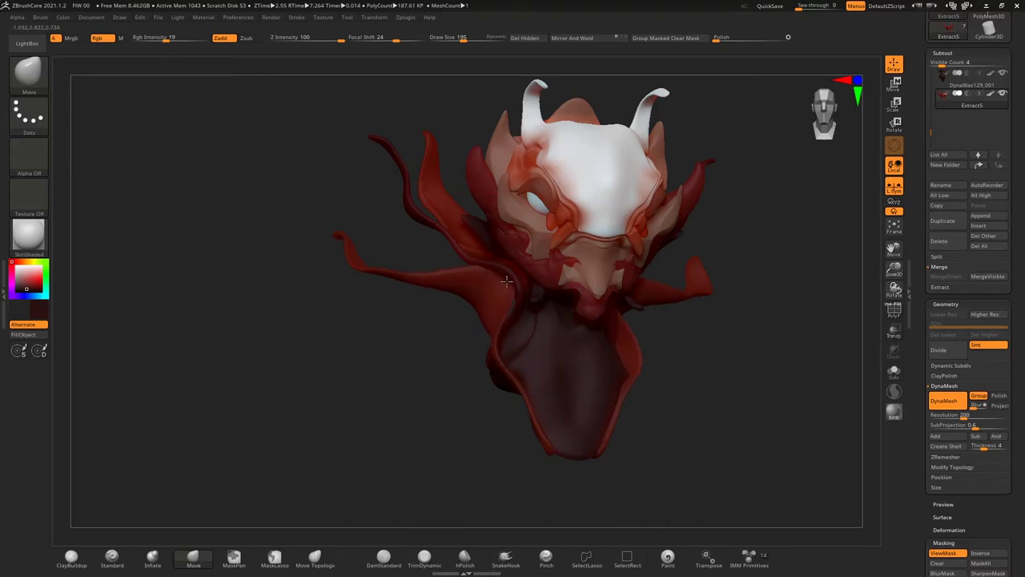
pyautogui.moveTo(452, 349)
pyautogui.mouseDown()
pyautogui.moveTo(643, 338)
pyautogui.moveTo(468, 321)
pyautogui.moveTo(486, 389)
pyautogui.mouseUp()
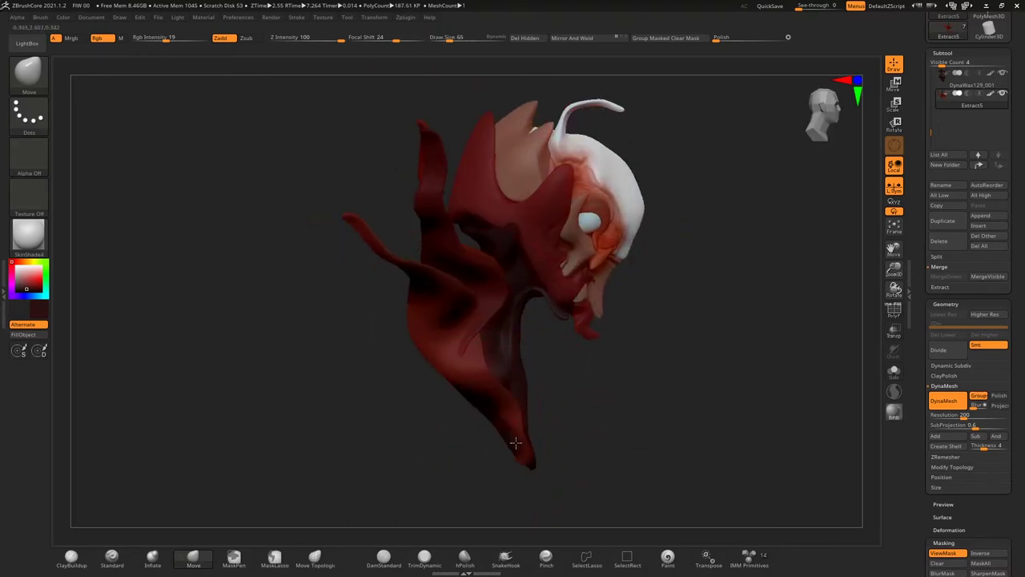
pyautogui.moveTo(420, 344); pyautogui.dragTo(473, 320)
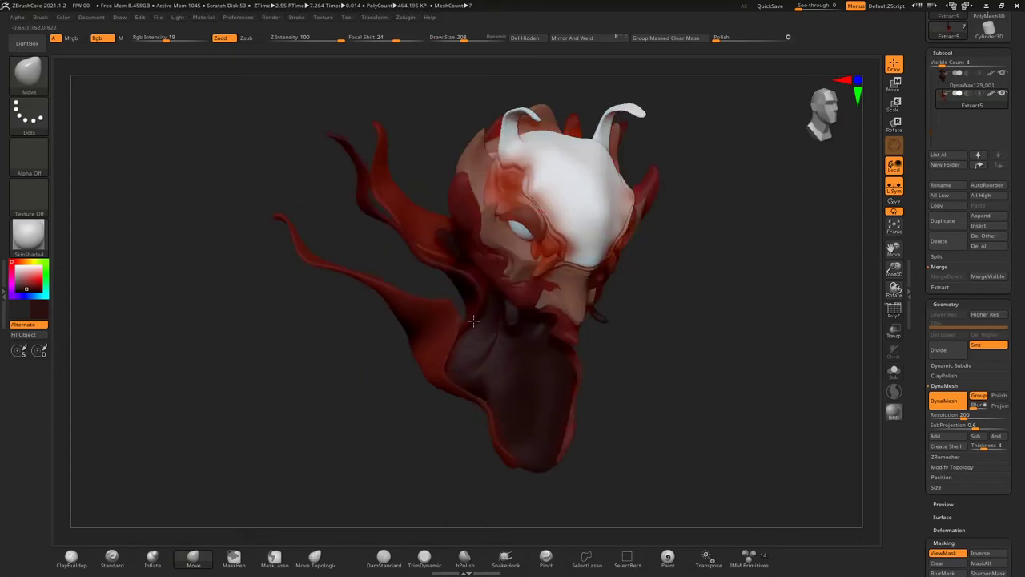
pyautogui.moveTo(456, 38); pyautogui.dragTo(453, 39)
pyautogui.moveTo(324, 358); pyautogui.dragTo(364, 321)
pyautogui.moveTo(484, 281); pyautogui.dragTo(440, 309)
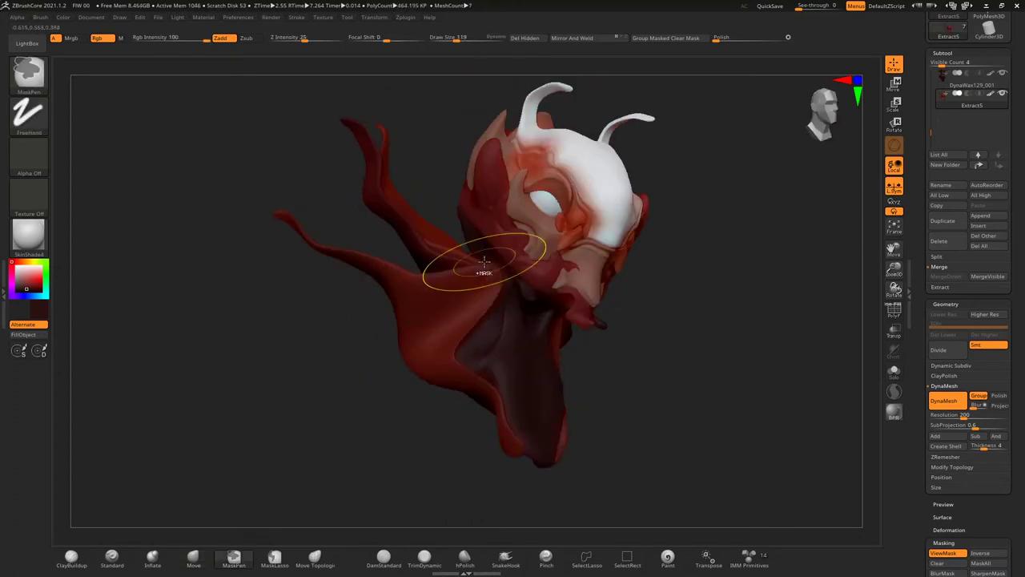
pyautogui.moveTo(483, 269)
pyautogui.mouseDown()
pyautogui.moveTo(437, 313)
pyautogui.moveTo(470, 321)
pyautogui.mouseUp()
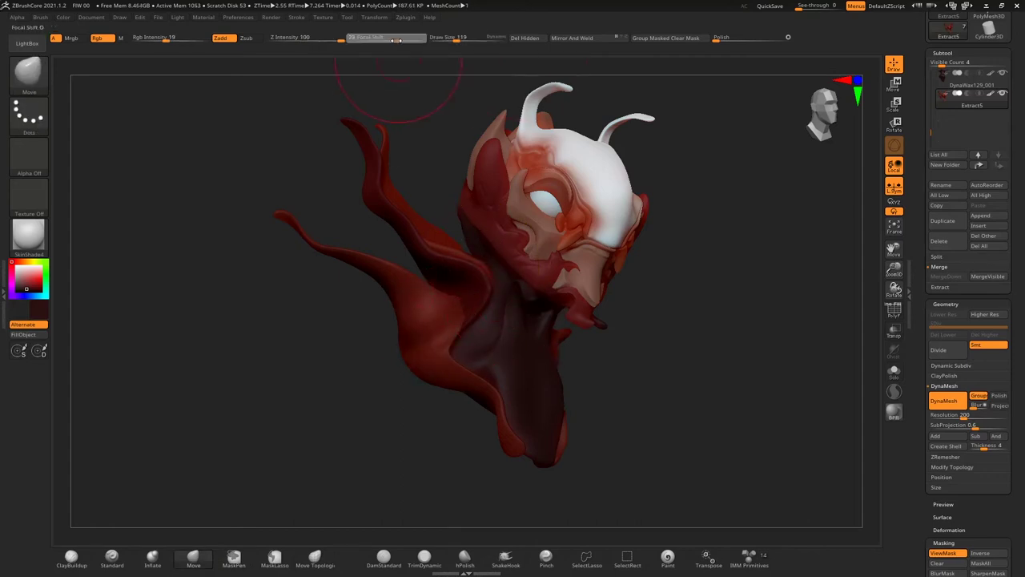
pyautogui.moveTo(405, 405); pyautogui.dragTo(452, 292)
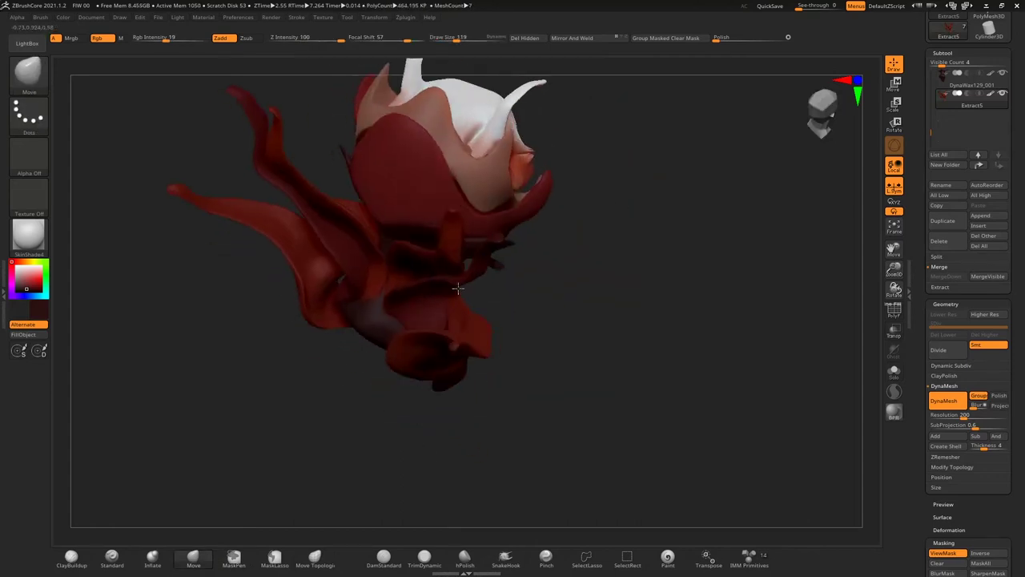
pyautogui.moveTo(514, 279); pyautogui.dragTo(481, 308)
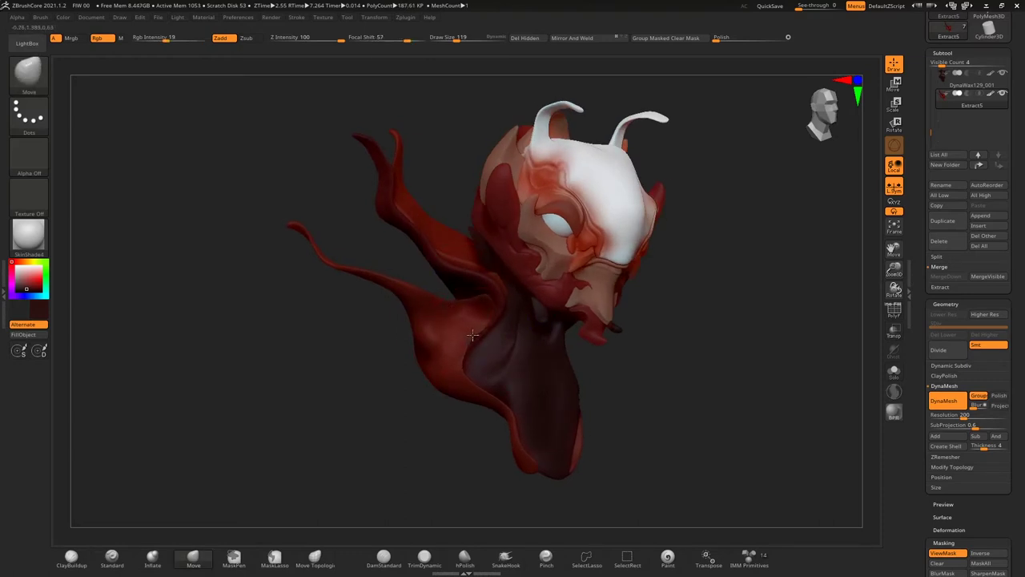
pyautogui.moveTo(494, 305); pyautogui.dragTo(474, 355)
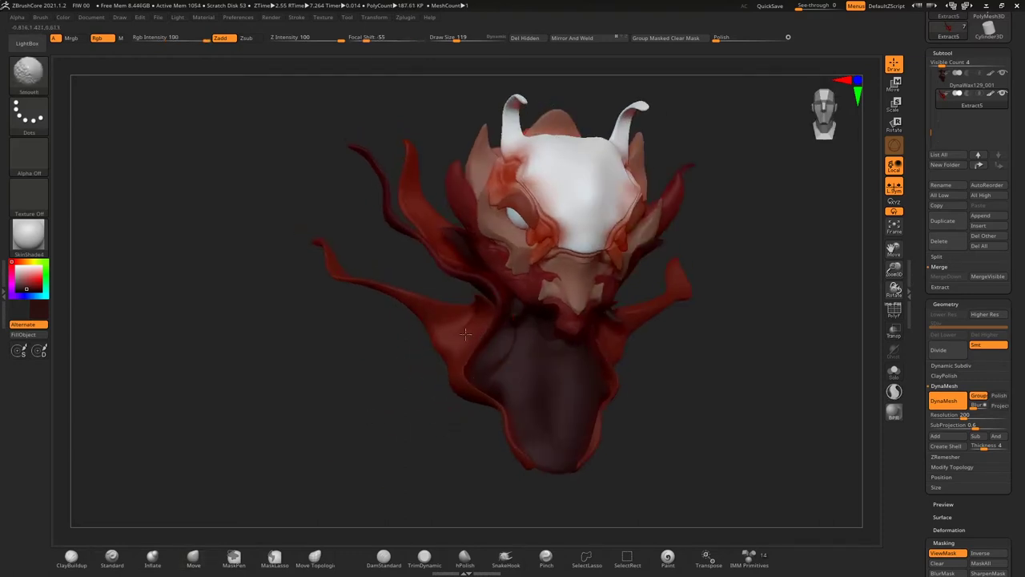
pyautogui.moveTo(892, 249); pyautogui.dragTo(644, 220)
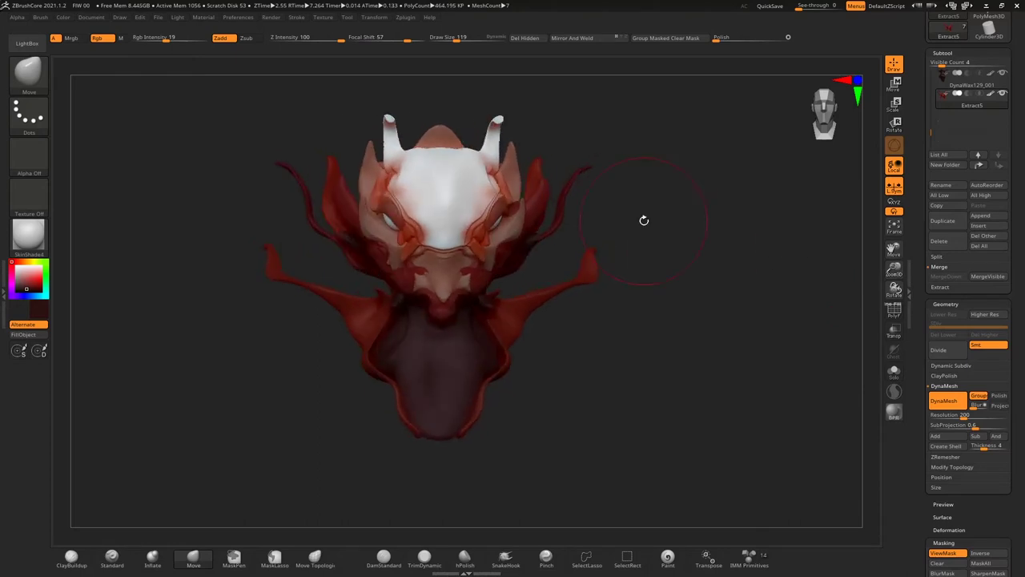
pyautogui.moveTo(335, 277); pyautogui.dragTo(288, 323)
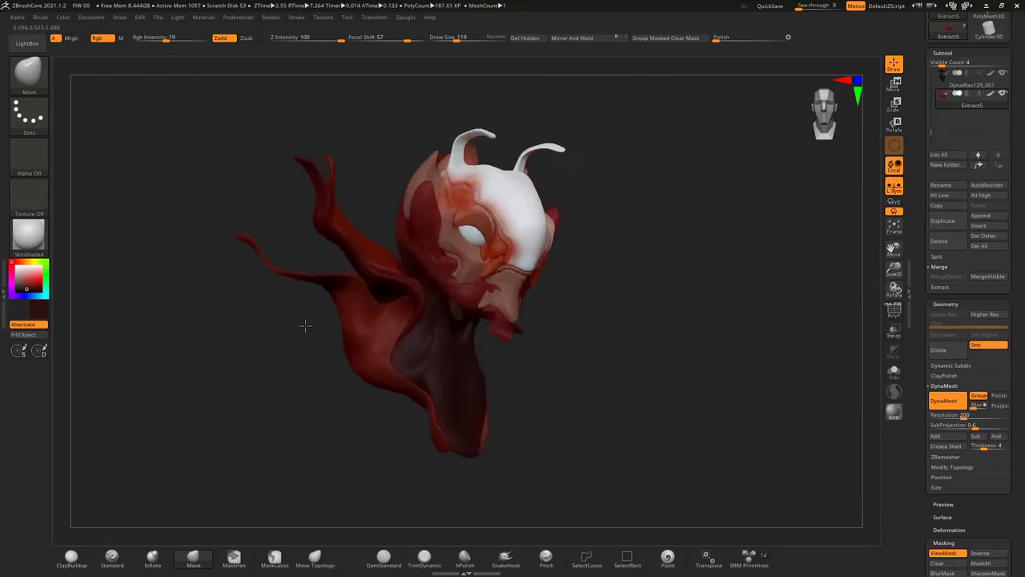
pyautogui.moveTo(696, 283)
pyautogui.mouseDown()
pyautogui.moveTo(709, 179)
pyautogui.moveTo(784, 222)
pyautogui.moveTo(752, 301)
pyautogui.mouseUp()
# Select the DynaWax129_001 neck drape and isolate it in Solo to inspect it from several angles.
pyautogui.hotkey('alt', 'Up')
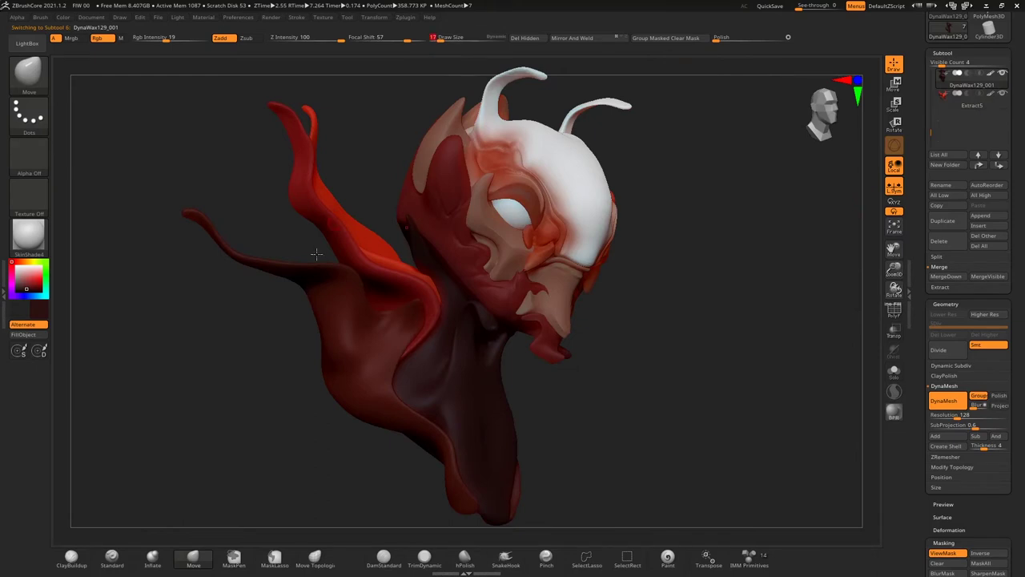
pyautogui.moveTo(561, 424); pyautogui.dragTo(478, 445)
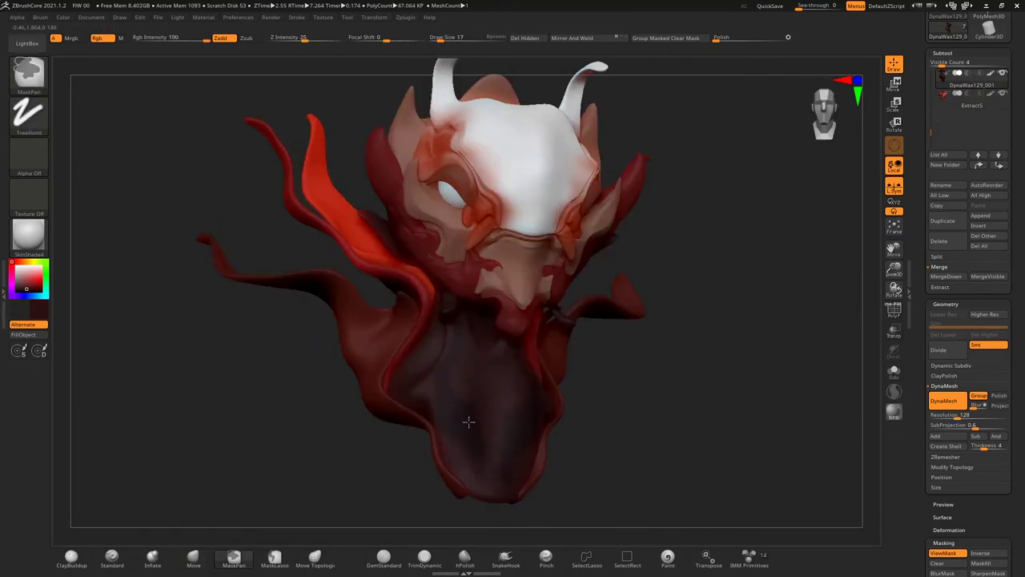
pyautogui.moveTo(466, 429); pyautogui.dragTo(425, 365)
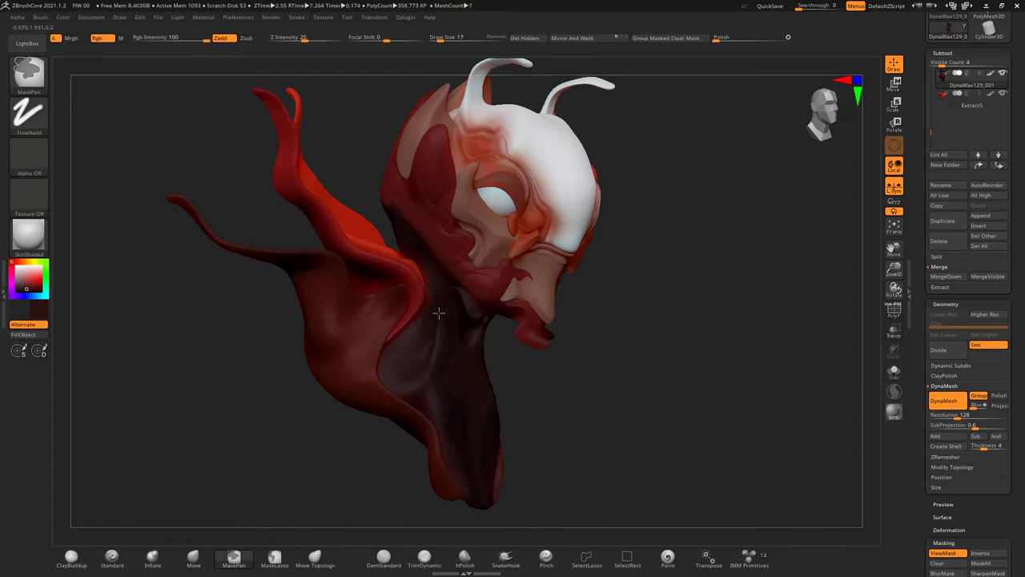
pyautogui.moveTo(599, 343); pyautogui.dragTo(566, 371)
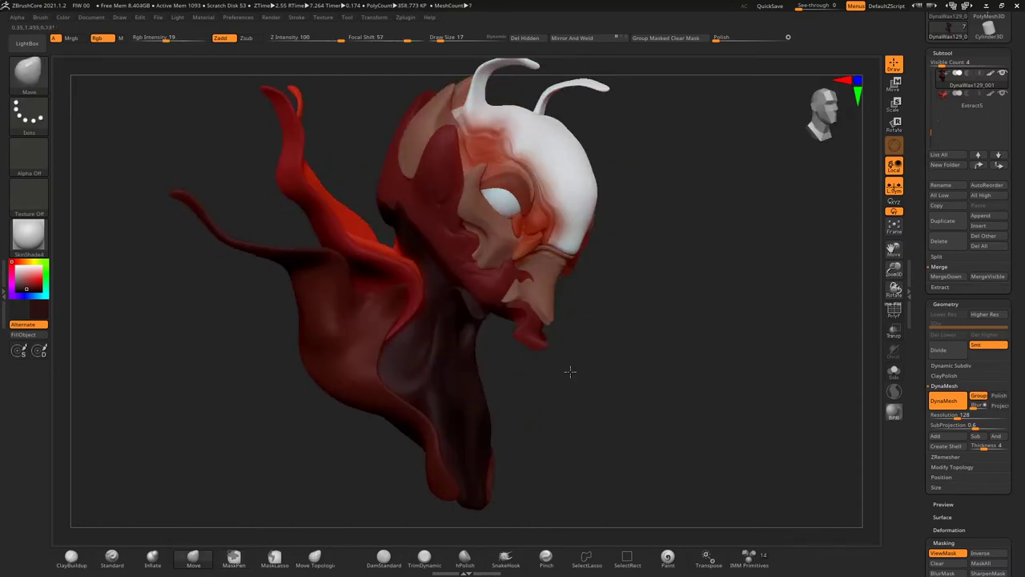
pyautogui.keyDown('ctrl'); pyautogui.keyDown('shift'); pyautogui.click(409, 349); pyautogui.keyUp('shift'); pyautogui.keyUp('ctrl')
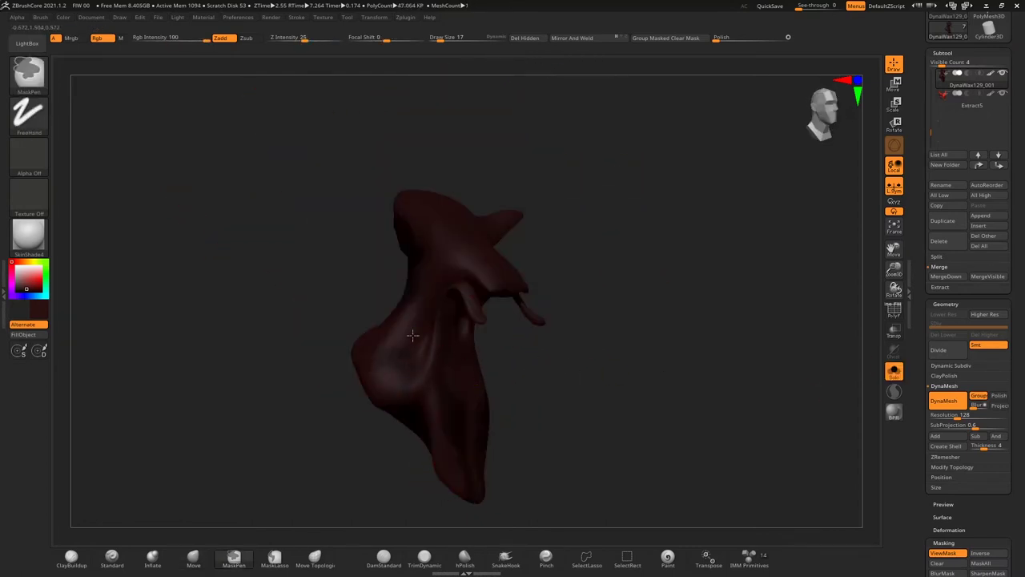
pyautogui.moveTo(409, 349); pyautogui.dragTo(365, 361)
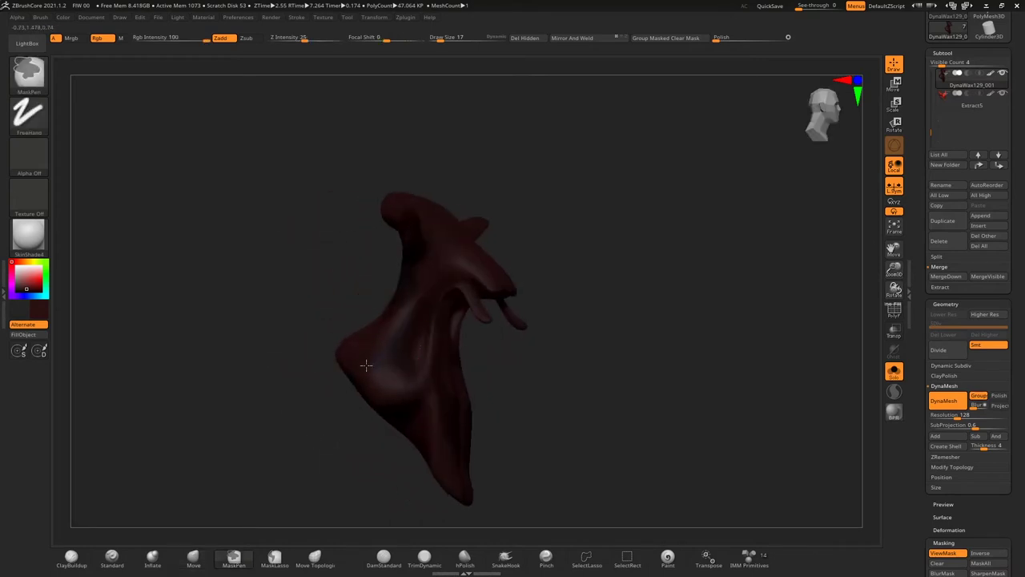
pyautogui.moveTo(304, 359)
pyautogui.mouseDown()
pyautogui.moveTo(547, 247)
pyautogui.moveTo(521, 297)
pyautogui.moveTo(444, 281)
pyautogui.mouseUp()
pyautogui.moveTo(536, 269)
pyautogui.mouseDown()
pyautogui.moveTo(553, 233)
pyautogui.moveTo(355, 373)
pyautogui.moveTo(431, 268)
pyautogui.mouseUp()
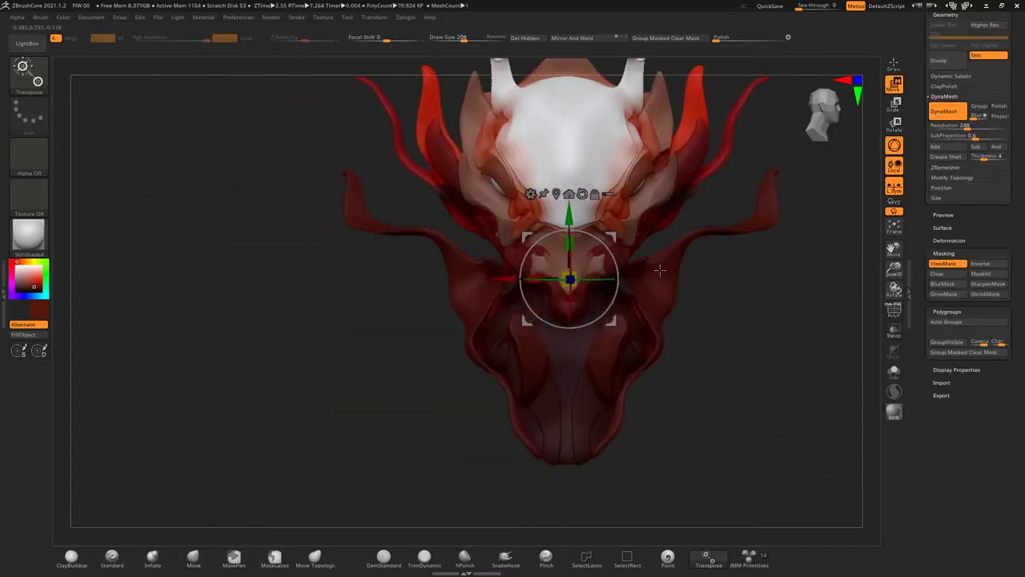
# Finish repositioning the neck drape with the gizmo and shrink the brush for sculpting.
pyautogui.moveTo(583, 356)
pyautogui.mouseDown()
pyautogui.moveTo(451, 289)
pyautogui.moveTo(565, 291)
pyautogui.mouseUp()
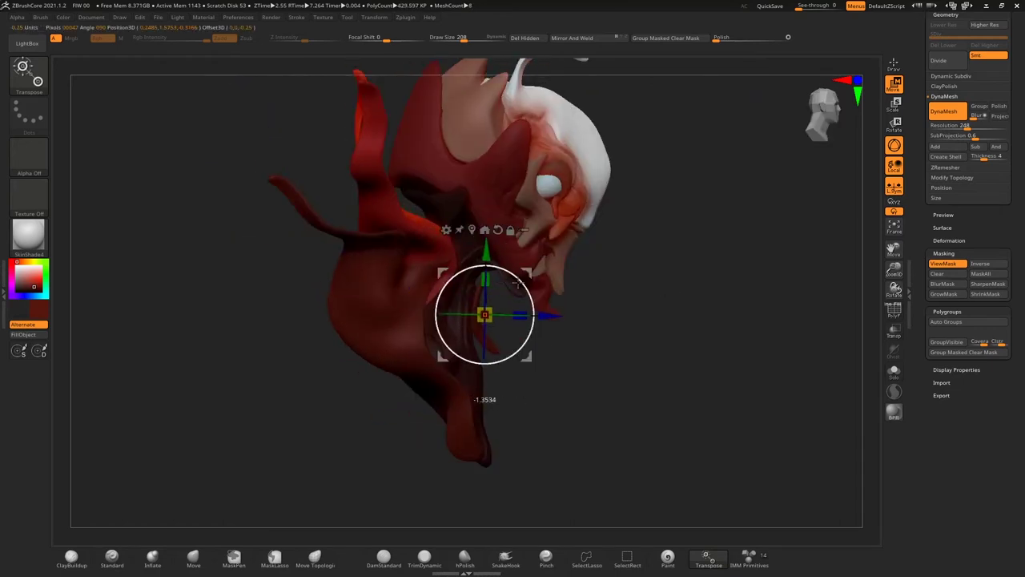
pyautogui.press('q')
pyautogui.moveTo(452, 343)
pyautogui.mouseDown()
pyautogui.moveTo(456, 270)
pyautogui.moveTo(609, 272)
pyautogui.mouseUp()
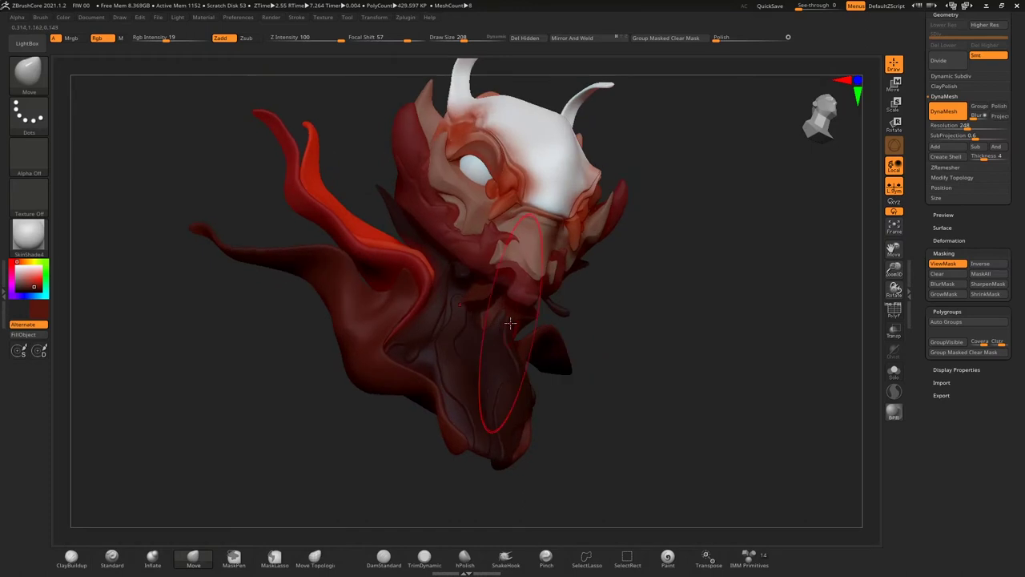
pyautogui.press('[')
pyautogui.moveTo(651, 245)
pyautogui.mouseDown()
pyautogui.moveTo(601, 163)
pyautogui.moveTo(501, 295)
pyautogui.mouseUp()
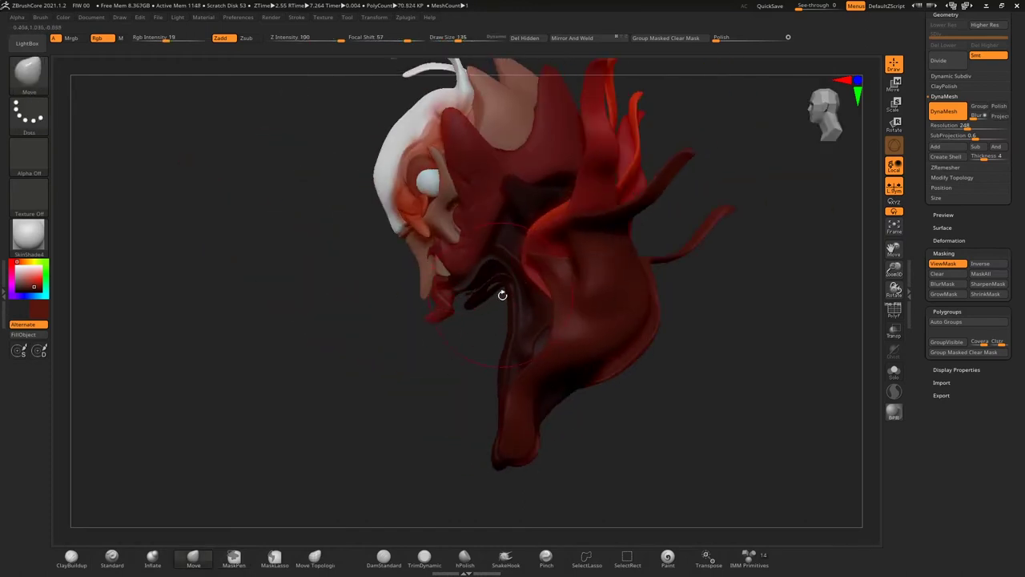
# Reshape the neck drape from side and front views, enlarging the brush.
pyautogui.moveTo(503, 335)
pyautogui.mouseDown()
pyautogui.moveTo(455, 355)
pyautogui.moveTo(585, 331)
pyautogui.moveTo(473, 283)
pyautogui.moveTo(600, 270)
pyautogui.moveTo(532, 278)
pyautogui.mouseUp()
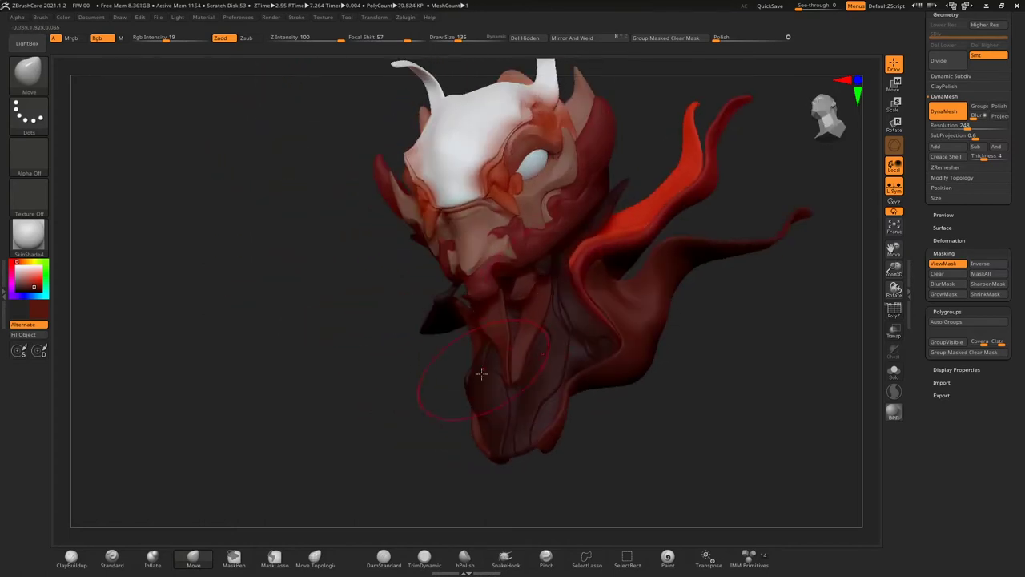
pyautogui.moveTo(469, 360); pyautogui.dragTo(655, 329)
pyautogui.press('ctrl')
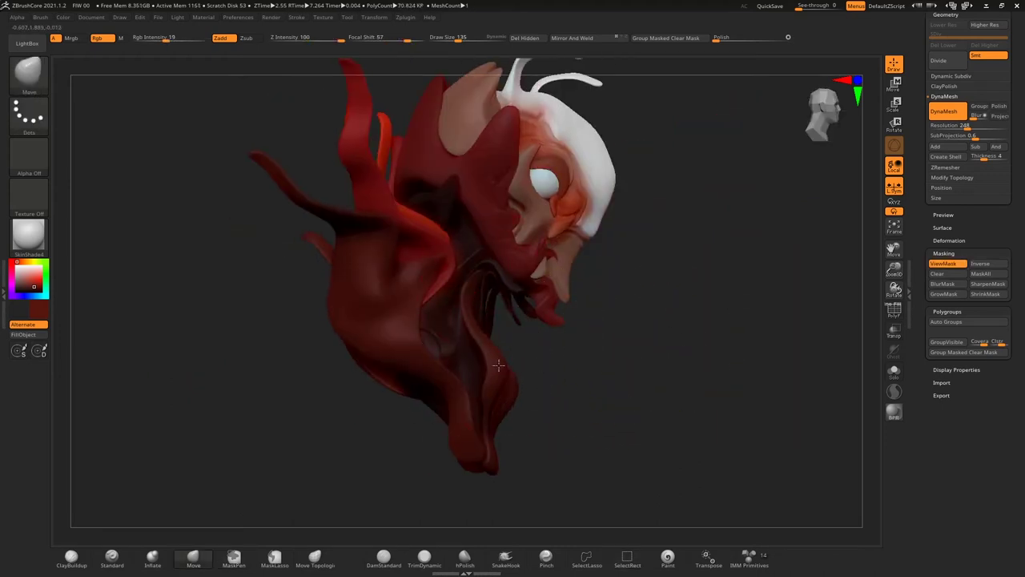
pyautogui.moveTo(482, 465)
pyautogui.mouseDown()
pyautogui.moveTo(345, 412)
pyautogui.moveTo(458, 276)
pyautogui.moveTo(622, 409)
pyautogui.moveTo(737, 328)
pyautogui.moveTo(522, 284)
pyautogui.moveTo(456, 299)
pyautogui.moveTo(634, 412)
pyautogui.moveTo(487, 45)
pyautogui.moveTo(461, 332)
pyautogui.mouseUp()
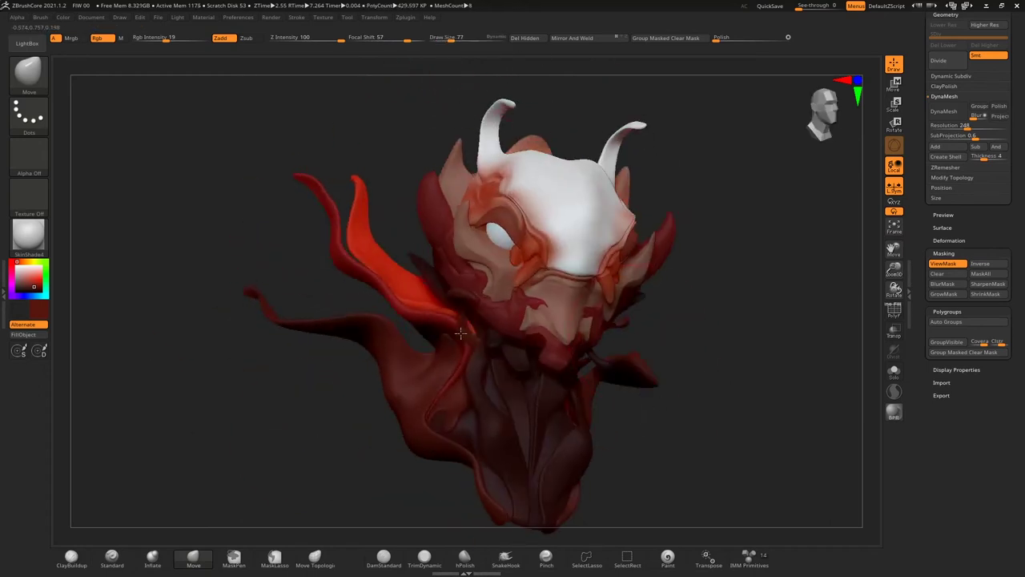
pyautogui.moveTo(459, 54); pyautogui.dragTo(472, 384)
pyautogui.moveTo(450, 437)
pyautogui.mouseDown(button='right')
pyautogui.moveTo(408, 491)
pyautogui.moveTo(389, 492)
pyautogui.moveTo(462, 361)
pyautogui.moveTo(675, 281)
pyautogui.moveTo(229, 457)
pyautogui.moveTo(436, 433)
pyautogui.moveTo(420, 392)
pyautogui.moveTo(652, 327)
pyautogui.moveTo(396, 391)
pyautogui.mouseUp(button='right')
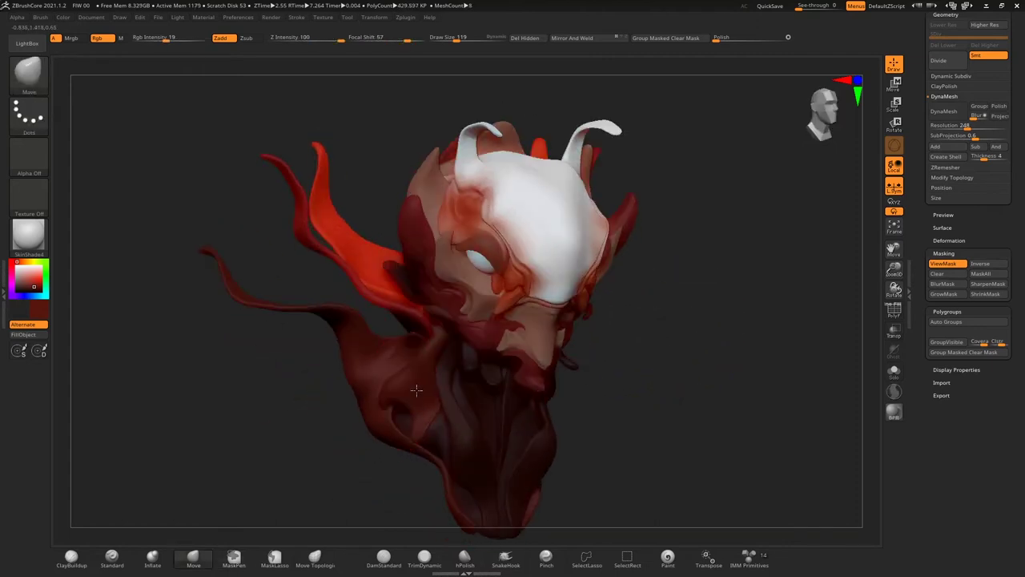
pyautogui.moveTo(709, 371); pyautogui.dragTo(703, 339, button='right')
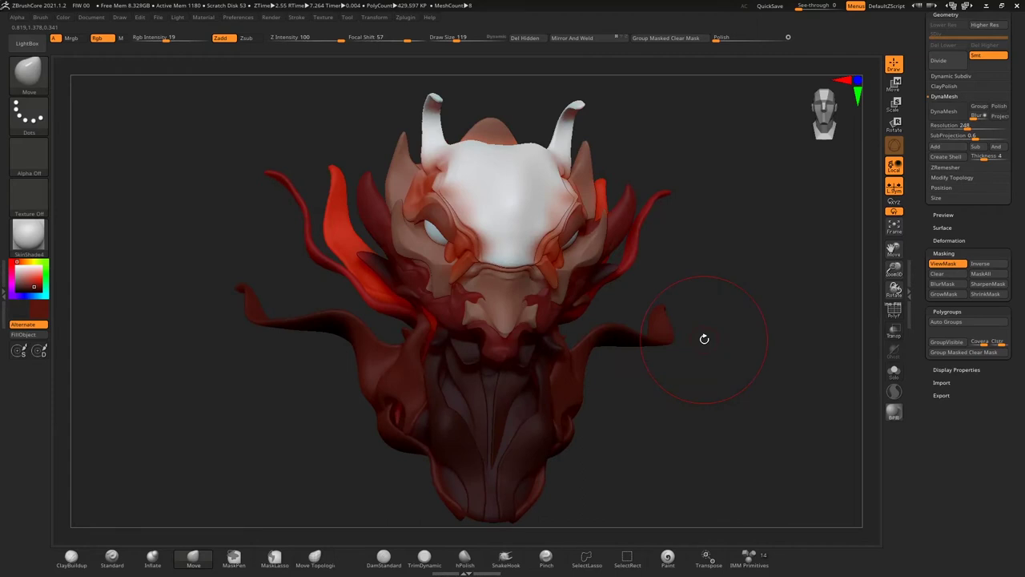
# Carve a dent into the lower drape with the Standard brush (BST) and Shift-smooth it.
pyautogui.moveTo(702, 154); pyautogui.dragTo(645, 130, button='right')
pyautogui.press('b')
pyautogui.press('s')
pyautogui.press('t')
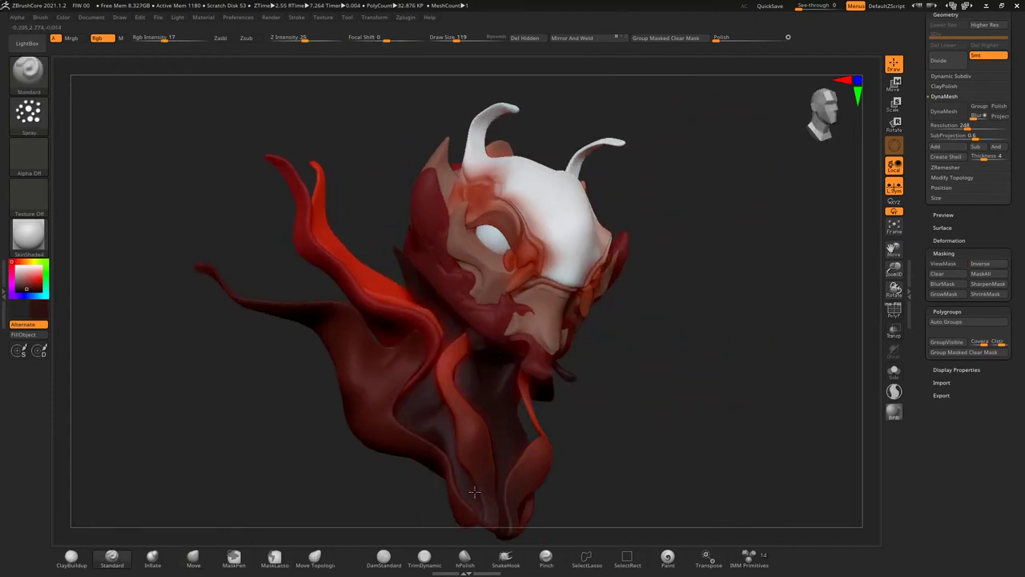
pyautogui.moveTo(484, 505)
pyautogui.mouseDown(button='right')
pyautogui.moveTo(629, 434)
pyautogui.moveTo(634, 392)
pyautogui.mouseUp(button='right')
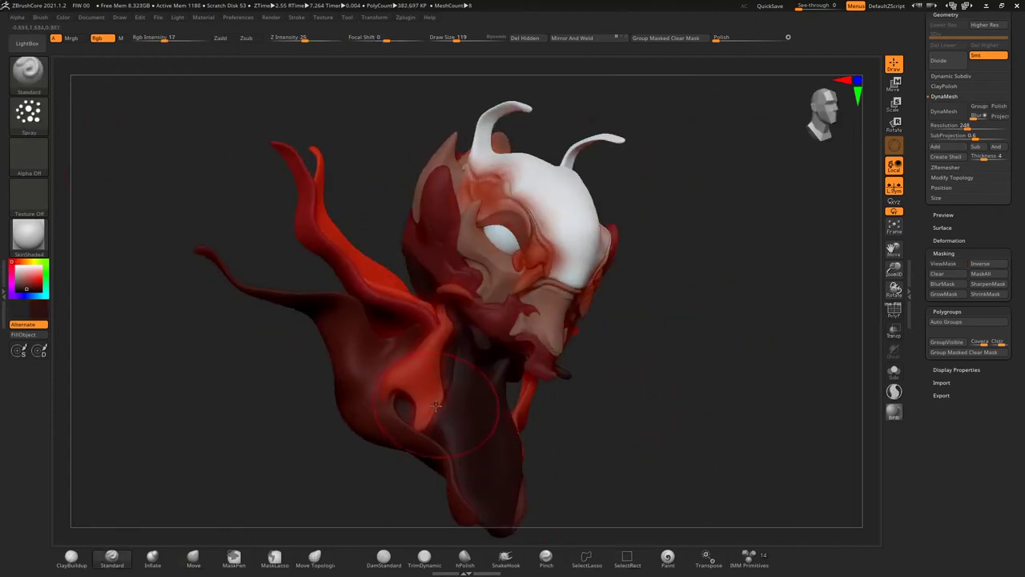
pyautogui.moveTo(434, 393); pyautogui.dragTo(426, 414)
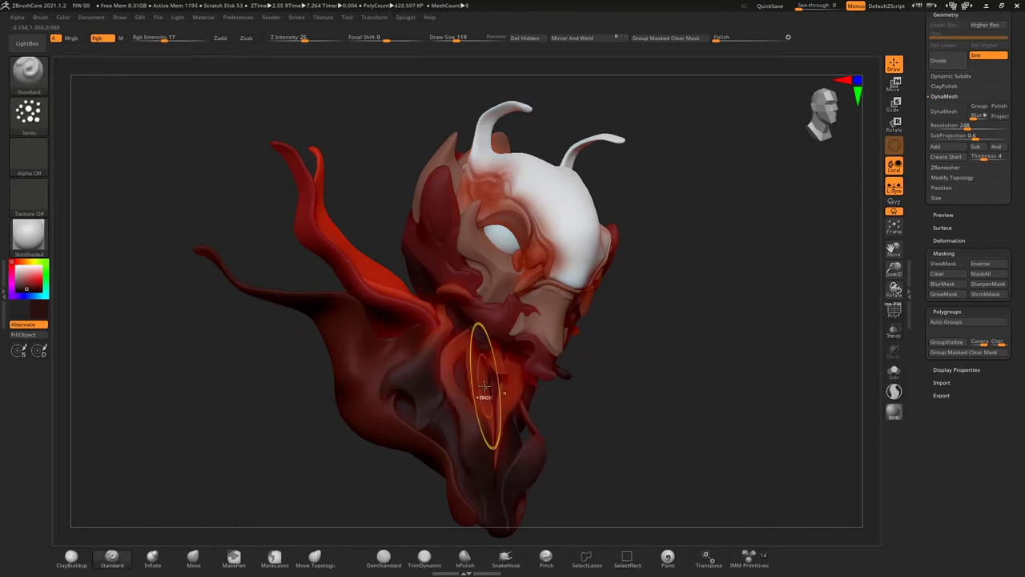
pyautogui.moveTo(723, 412)
pyautogui.keyDown('shift'); pyautogui.mouseDown(button='right')
pyautogui.moveTo(767, 327)
pyautogui.moveTo(787, 369)
pyautogui.mouseUp(button='right'); pyautogui.keyUp('shift')
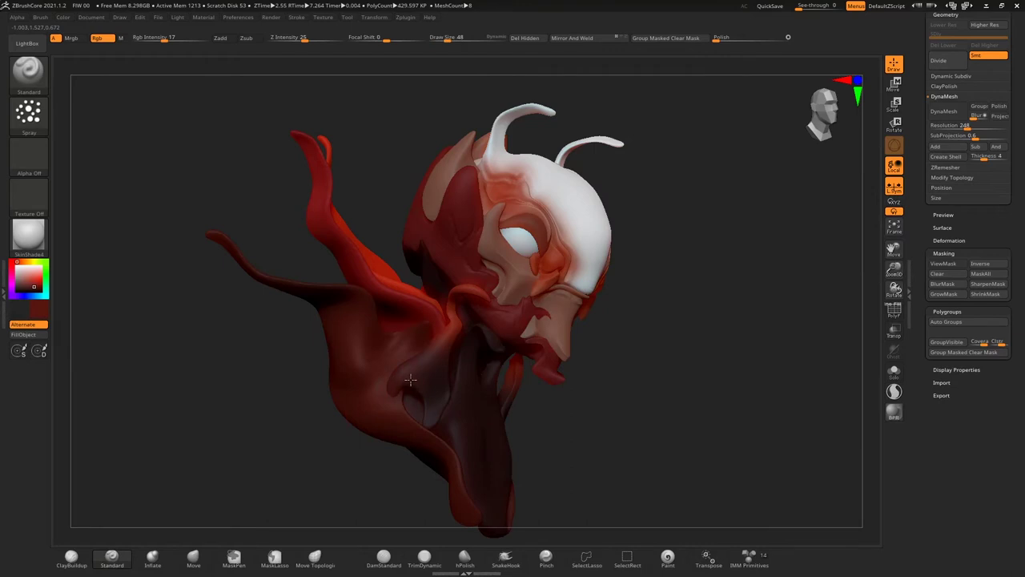
pyautogui.keyDown('shift'); pyautogui.moveTo(433, 369); pyautogui.dragTo(755, 327); pyautogui.keyUp('shift')
pyautogui.moveTo(755, 327)
pyautogui.keyDown('shift'); pyautogui.mouseDown(button='right')
pyautogui.moveTo(728, 275)
pyautogui.moveTo(608, 293)
pyautogui.moveTo(523, 225)
pyautogui.moveTo(752, 245)
pyautogui.moveTo(696, 250)
pyautogui.moveTo(675, 265)
pyautogui.moveTo(720, 238)
pyautogui.mouseUp(button='right'); pyautogui.keyUp('shift')
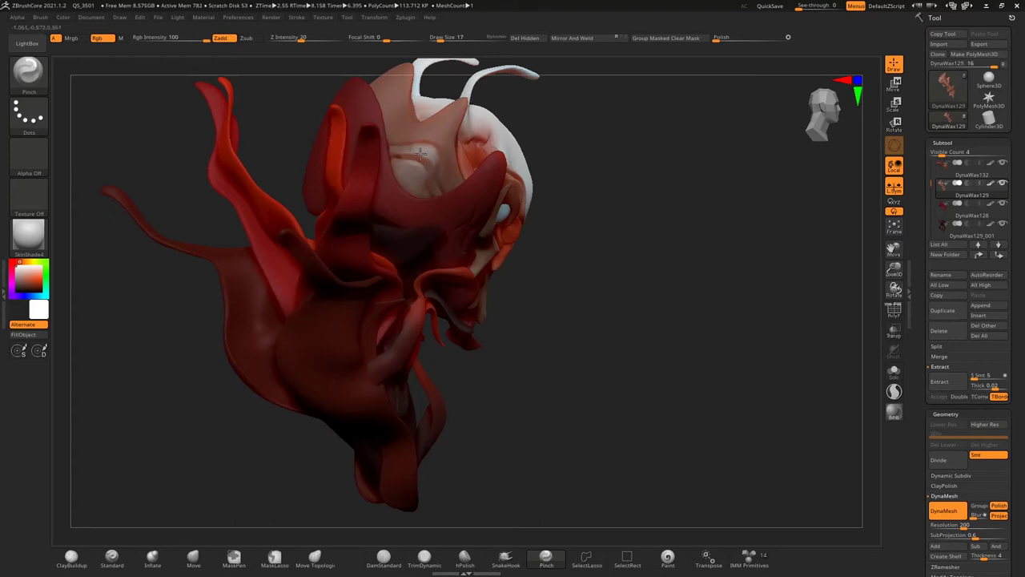
# Pick the red horn-tip colour with C and resize the brush to paint the horn tips.
pyautogui.click(480, 166)
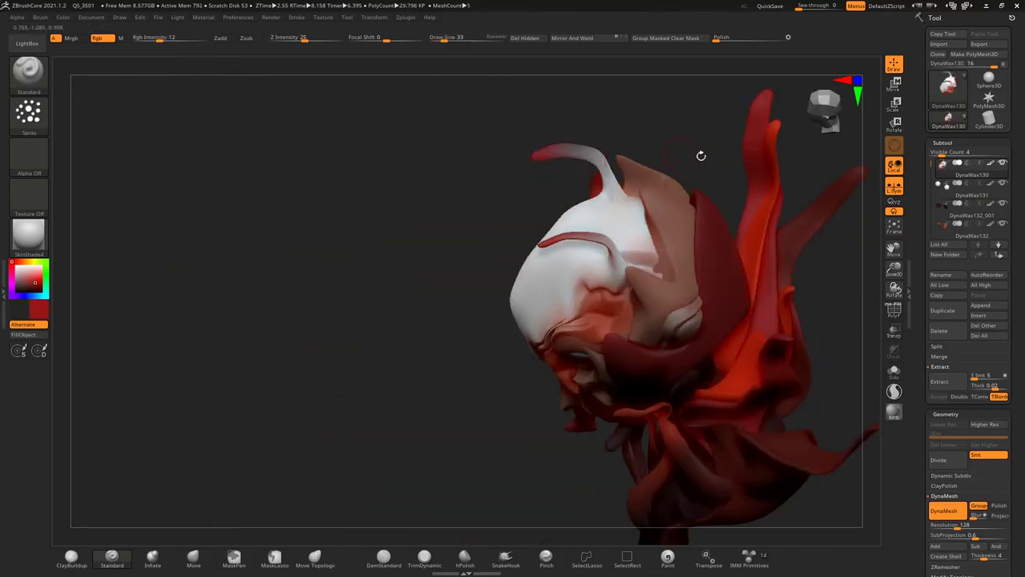
pyautogui.press('c')
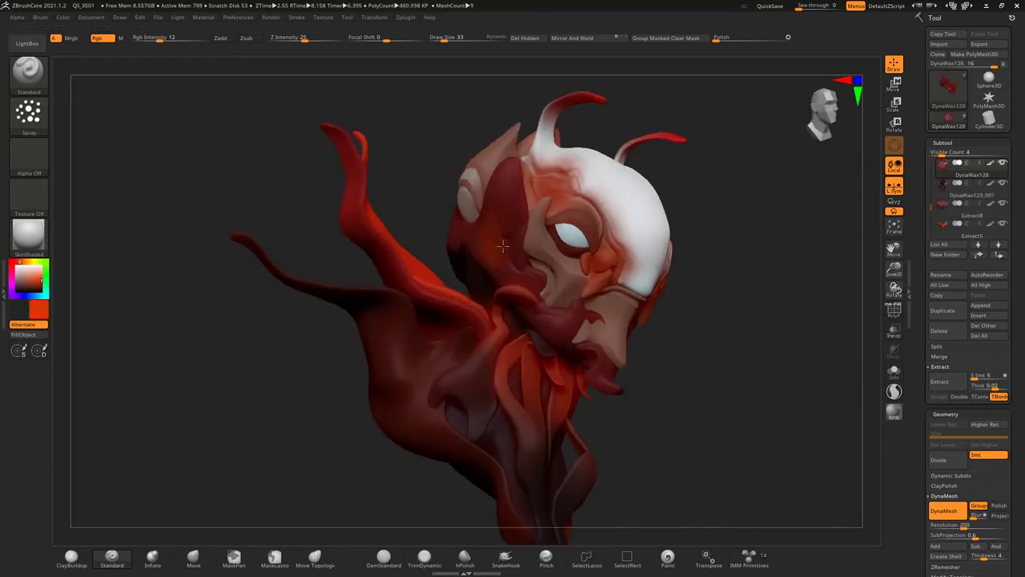
pyautogui.press('[')
pyautogui.press('[')
pyautogui.press('[')
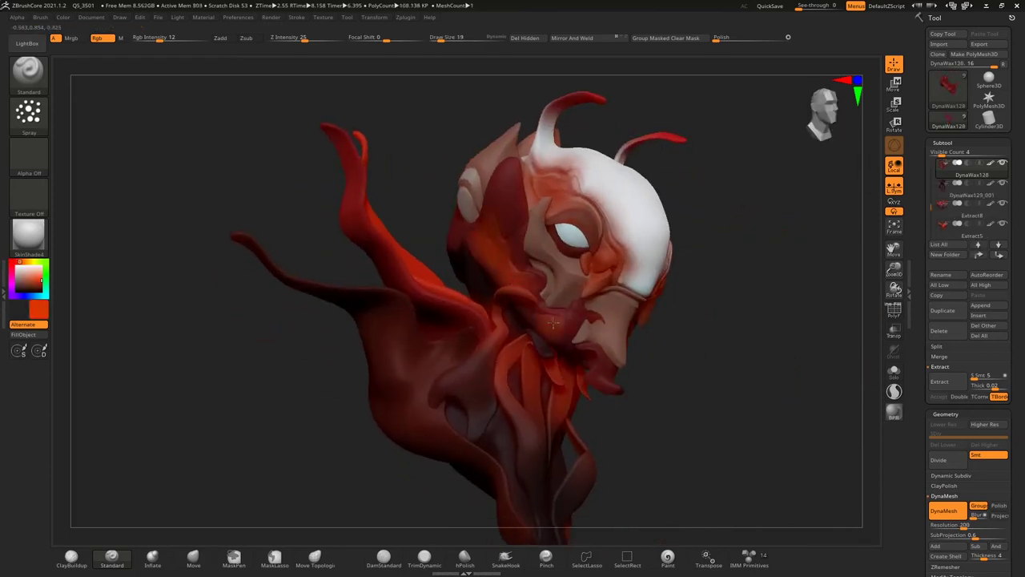
pyautogui.moveTo(618, 296); pyautogui.dragTo(586, 360, button='right')
pyautogui.moveTo(280, 291)
pyautogui.mouseDown(button='right')
pyautogui.moveTo(238, 422)
pyautogui.moveTo(453, 207)
pyautogui.mouseUp(button='right')
pyautogui.press(']')
pyautogui.press(']')
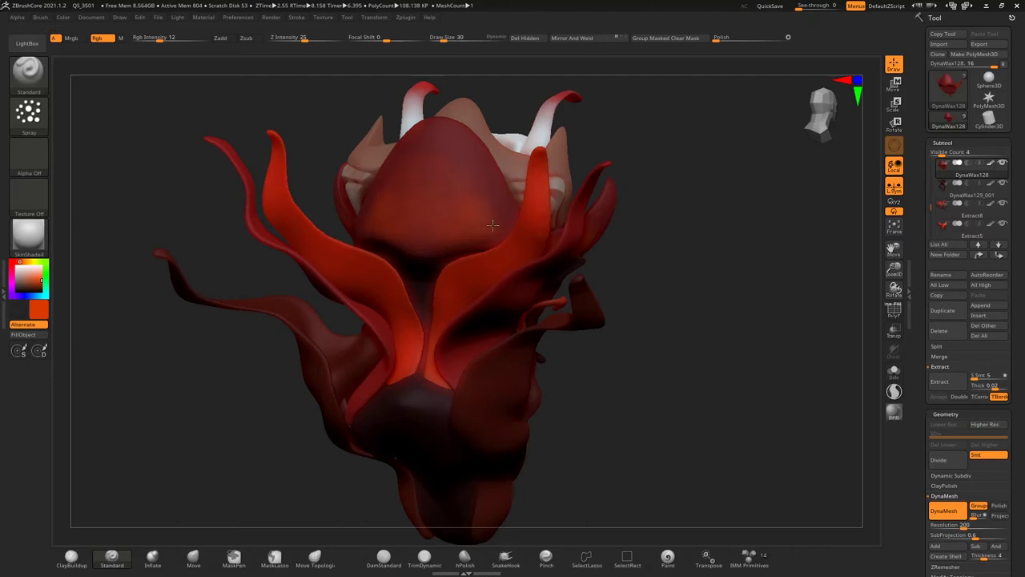
# Solo the red face shell to view it straight on, then show all subtools again.
pyautogui.moveTo(633, 153)
pyautogui.mouseDown(button='right')
pyautogui.moveTo(487, 256)
pyautogui.moveTo(739, 183)
pyautogui.mouseUp(button='right')
pyautogui.hotkey('alt', 's')
pyautogui.moveTo(712, 263); pyautogui.dragTo(451, 182, button='right')
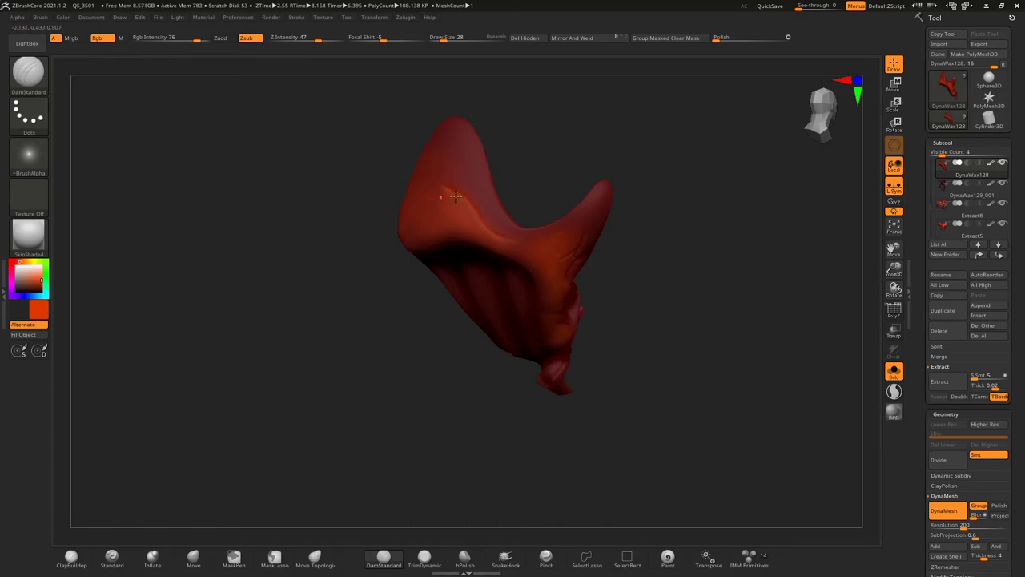
pyautogui.moveTo(602, 233)
pyautogui.mouseDown(button='right')
pyautogui.moveTo(710, 222)
pyautogui.moveTo(418, 232)
pyautogui.mouseUp(button='right')
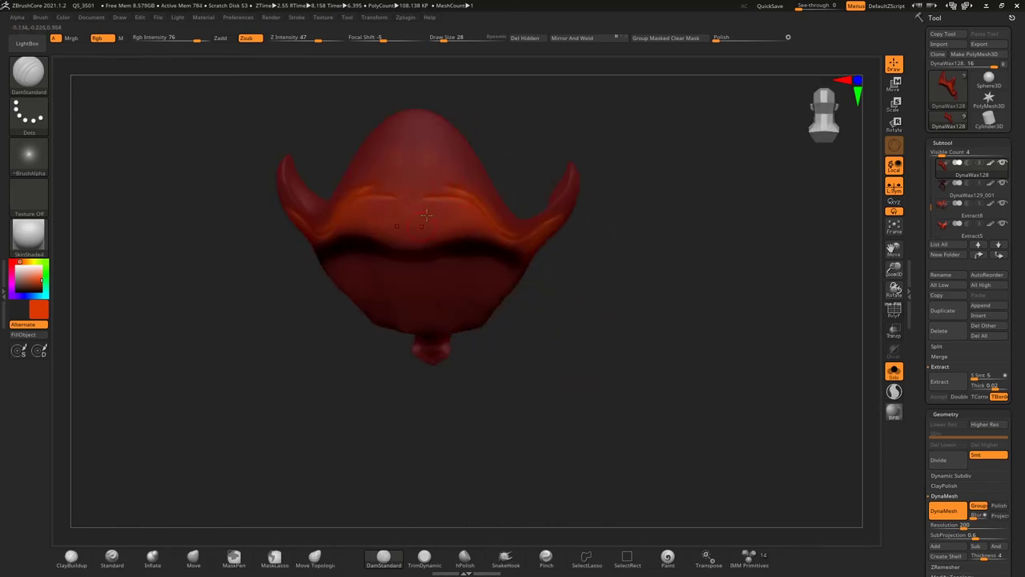
pyautogui.hotkey('alt', 's')
# Zoom in and orbit to inspect the carved forehead grooves, then pick the Pinch brush.
pyautogui.press('[')
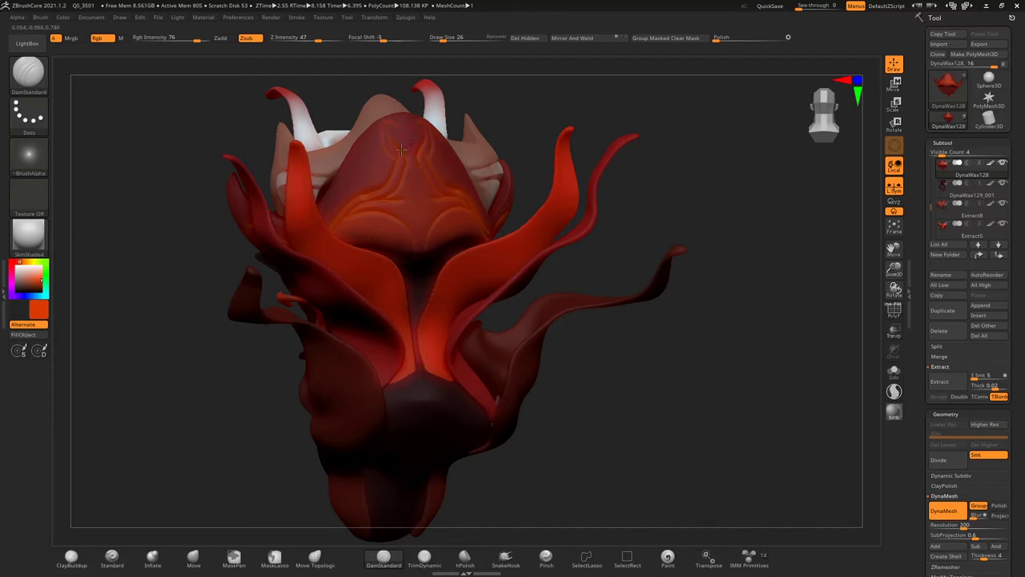
pyautogui.moveTo(889, 282); pyautogui.dragTo(893, 265)
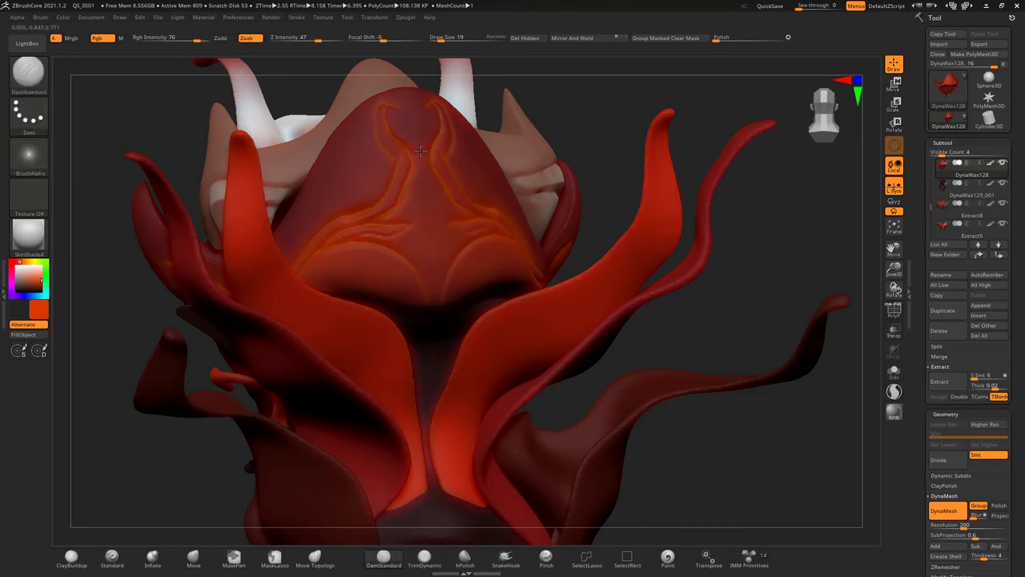
pyautogui.moveTo(565, 217)
pyautogui.mouseDown()
pyautogui.moveTo(782, 229)
pyautogui.moveTo(384, 105)
pyautogui.mouseUp()
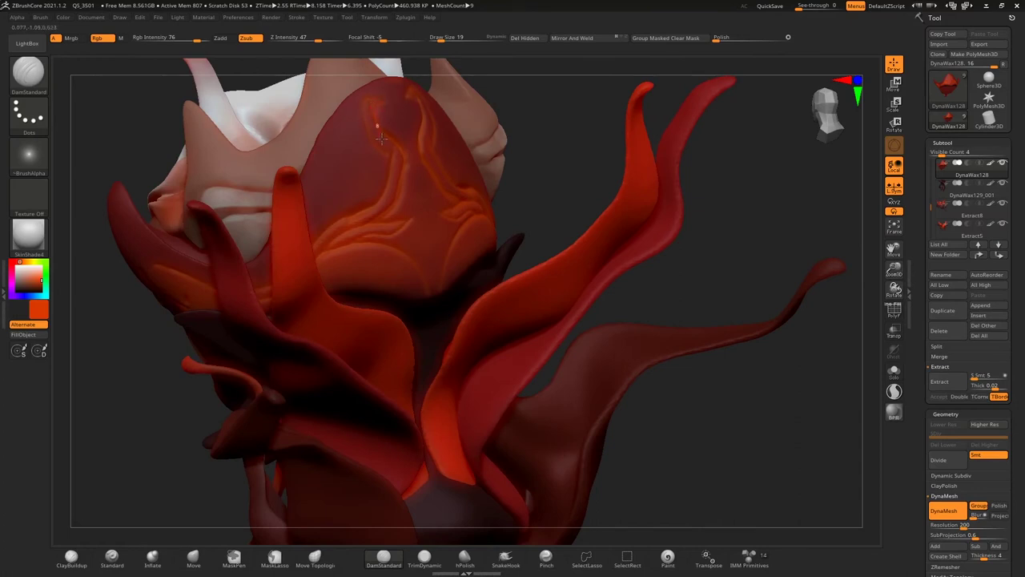
pyautogui.moveTo(549, 129); pyautogui.dragTo(442, 116)
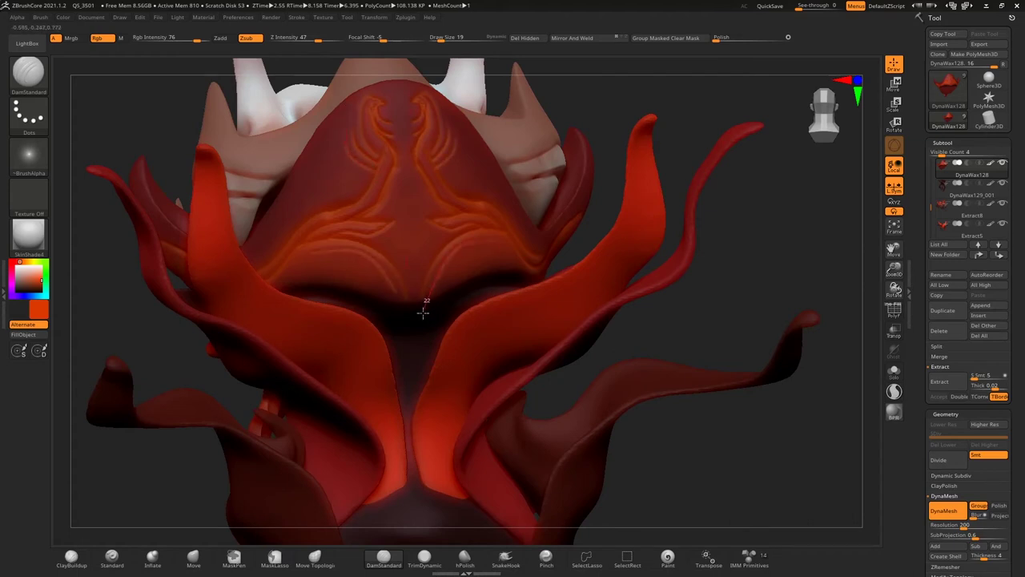
pyautogui.moveTo(423, 312); pyautogui.dragTo(736, 222)
pyautogui.press('b')
pyautogui.press('p')
pyautogui.press('i')
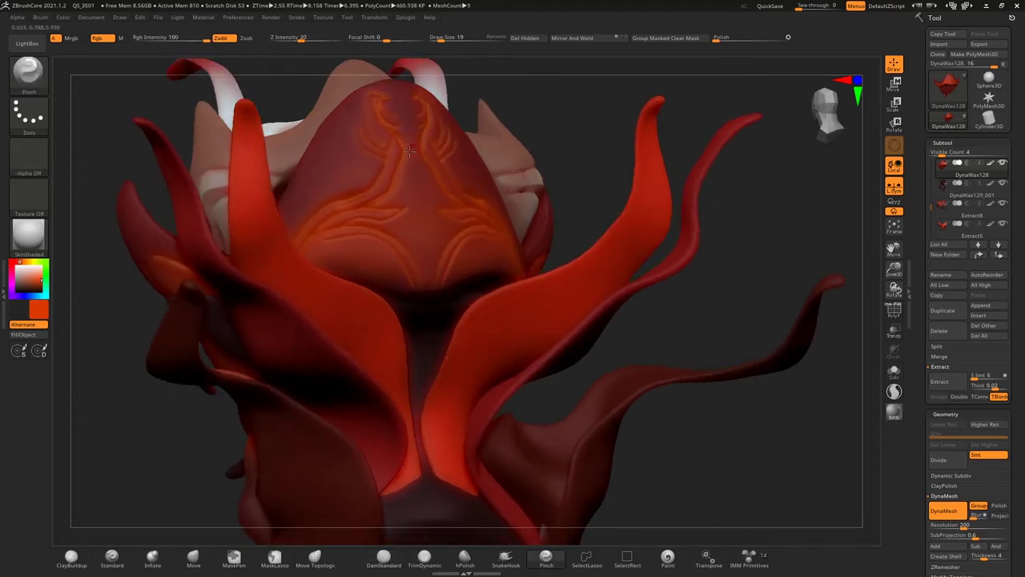
pyautogui.hotkey('shift', 'r')
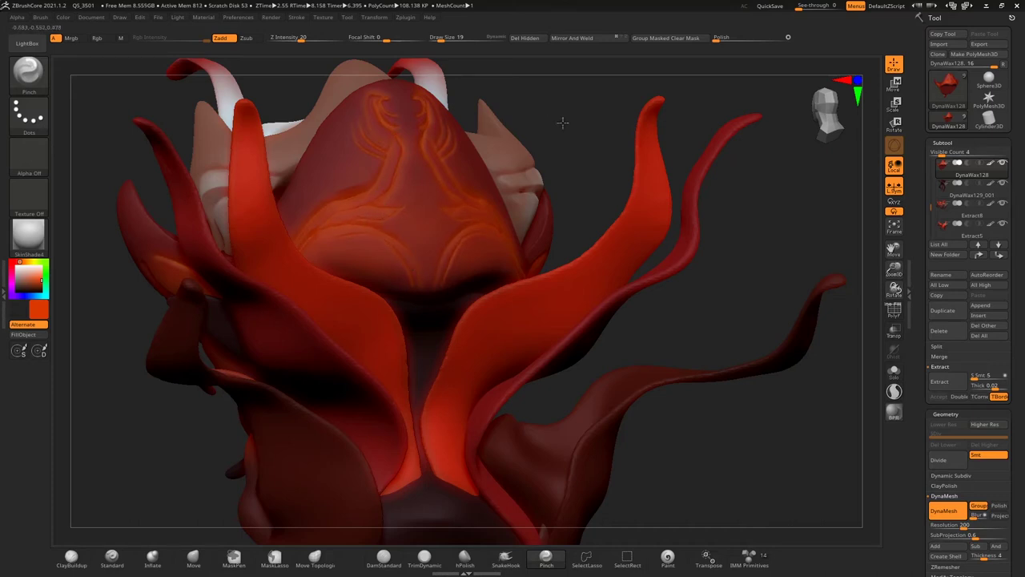
pyautogui.moveTo(569, 110); pyautogui.dragTo(370, 109)
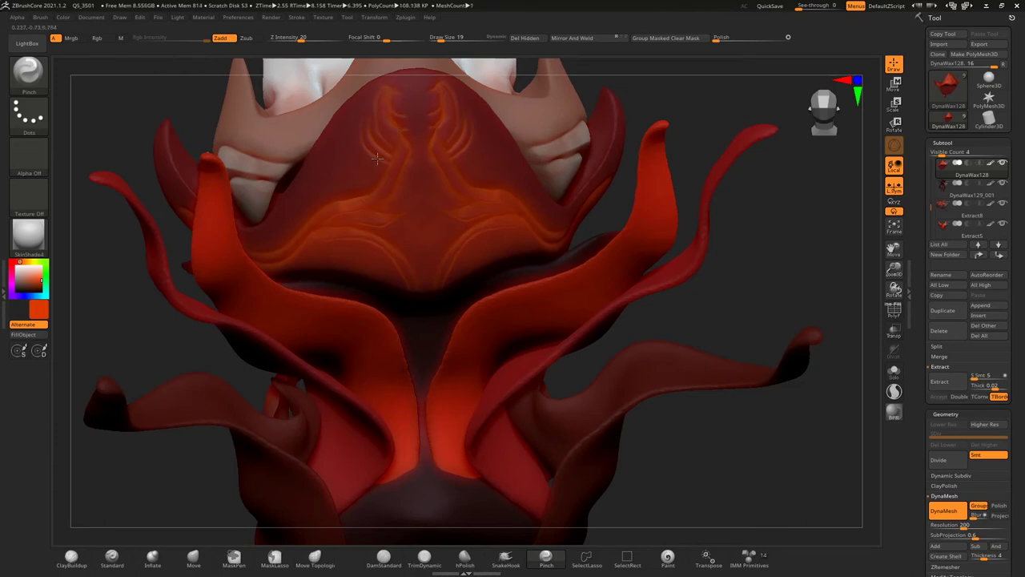
pyautogui.press('shift')
pyautogui.press('shift')
pyautogui.moveTo(777, 189); pyautogui.dragTo(854, 347)
pyautogui.click(894, 370)
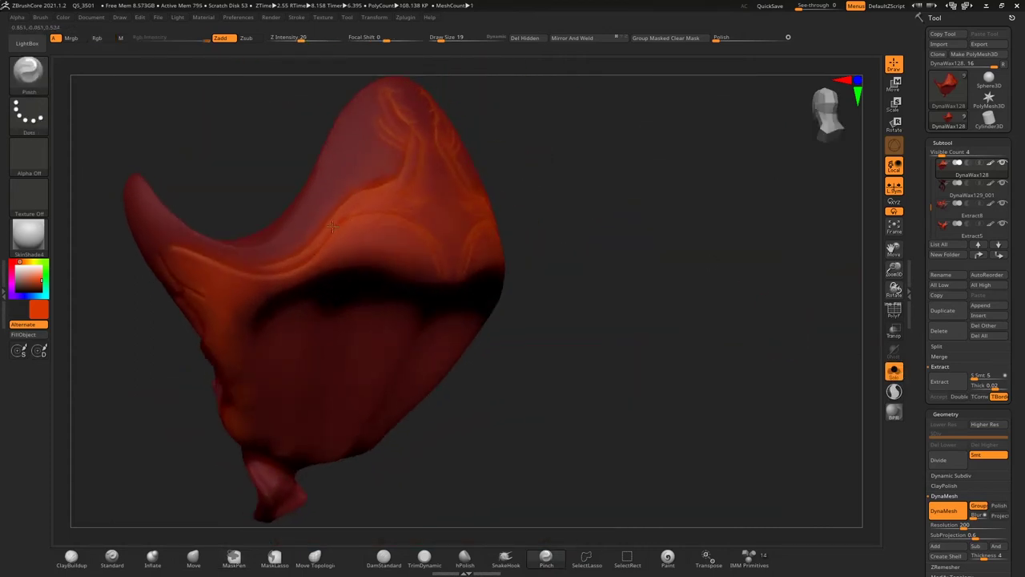
pyautogui.moveTo(306, 239)
pyautogui.mouseDown()
pyautogui.moveTo(457, 174)
pyautogui.moveTo(185, 220)
pyautogui.mouseUp()
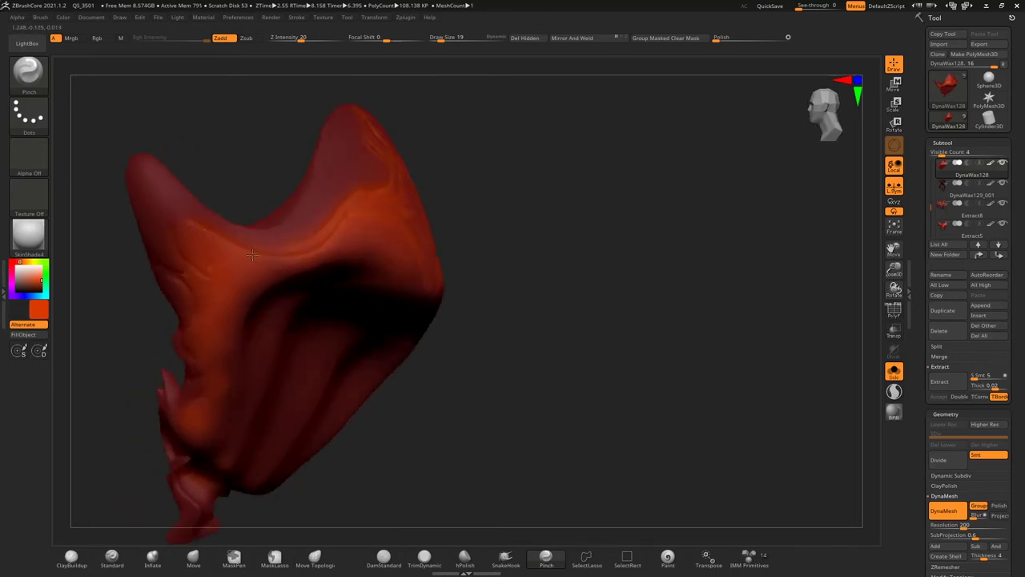
pyautogui.moveTo(185, 267); pyautogui.dragTo(182, 258)
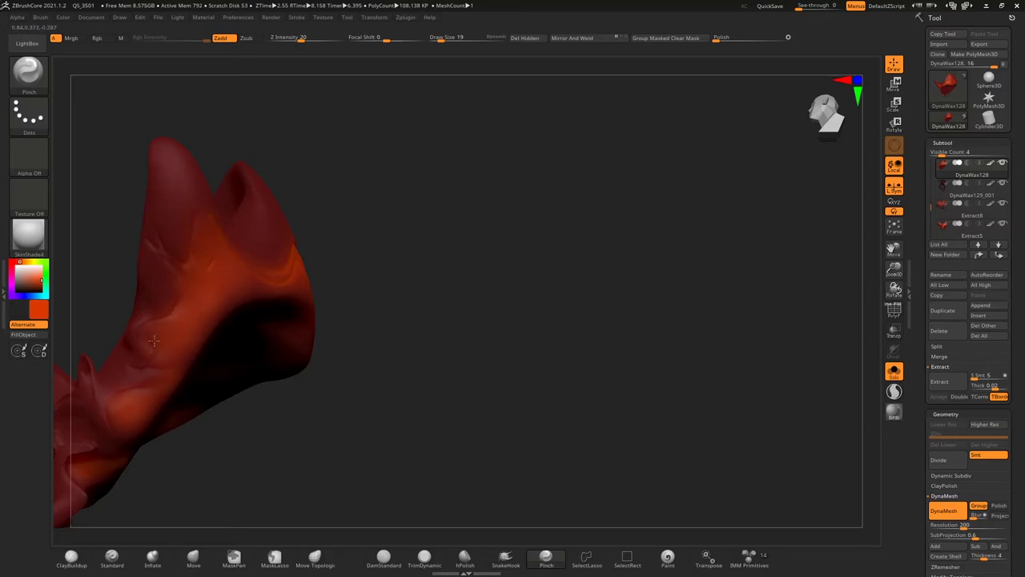
pyautogui.keyDown('alt'); pyautogui.moveTo(820, 351); pyautogui.dragTo(525, 209); pyautogui.keyUp('alt')
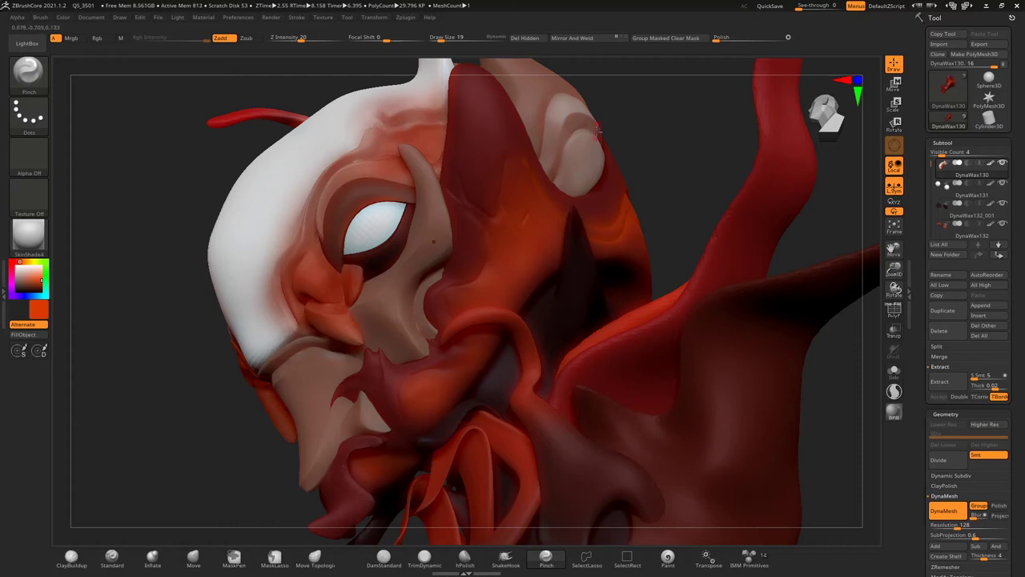
# Fit the model in view, set red as paint colour, and select the Standard brush with Spray stroke.
pyautogui.click(893, 227)
pyautogui.moveTo(776, 277)
pyautogui.keyDown('shift'); pyautogui.mouseDown()
pyautogui.moveTo(806, 289)
pyautogui.moveTo(768, 259)
pyautogui.mouseUp(); pyautogui.keyUp('shift')
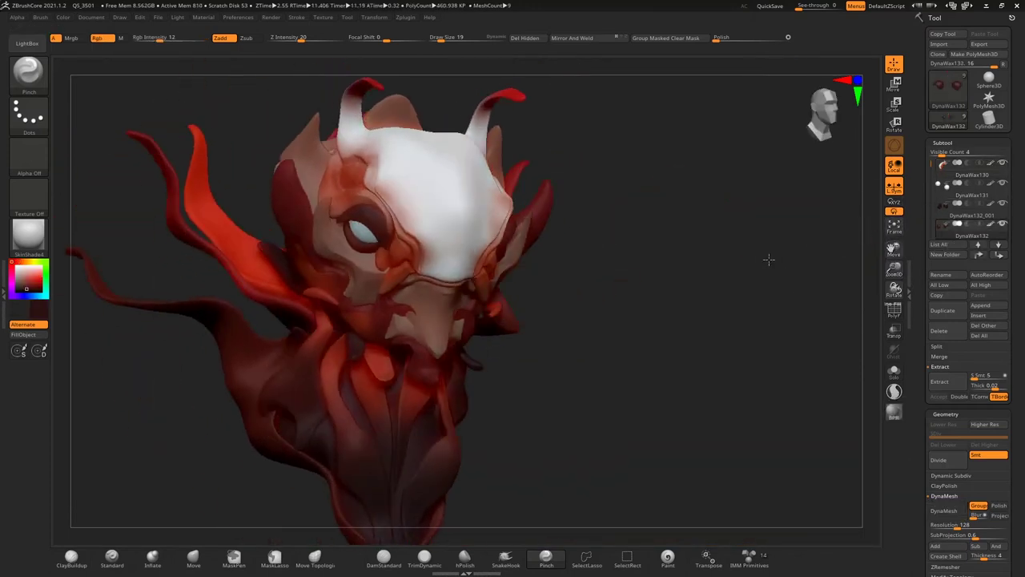
pyautogui.press('c')
pyautogui.press('b')
pyautogui.press('s')
pyautogui.press('t')
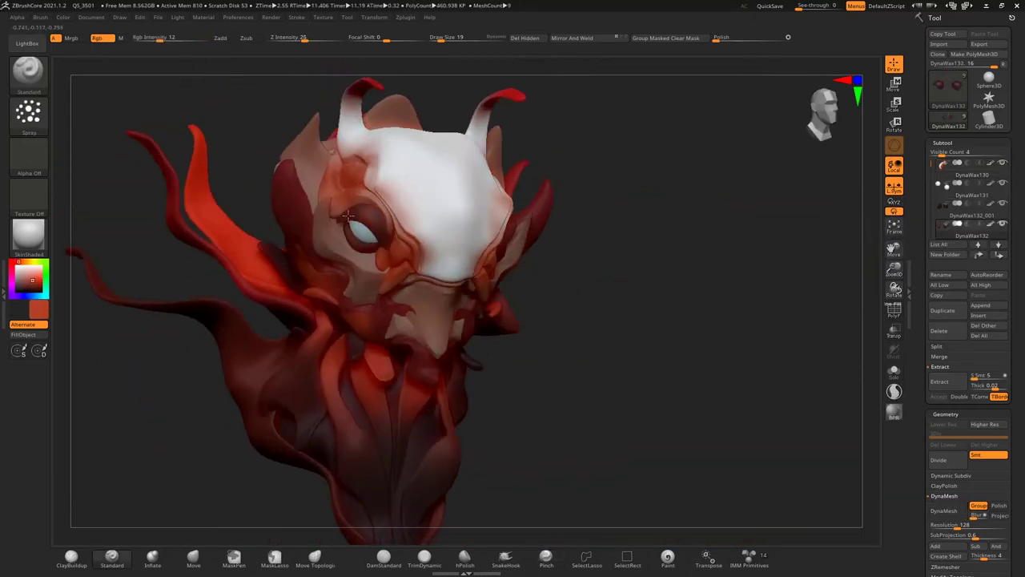
# Activate the DynaWax132_001 face layer, then select the Extract6 red face shell with the Move brush.
pyautogui.moveTo(692, 329); pyautogui.dragTo(360, 205)
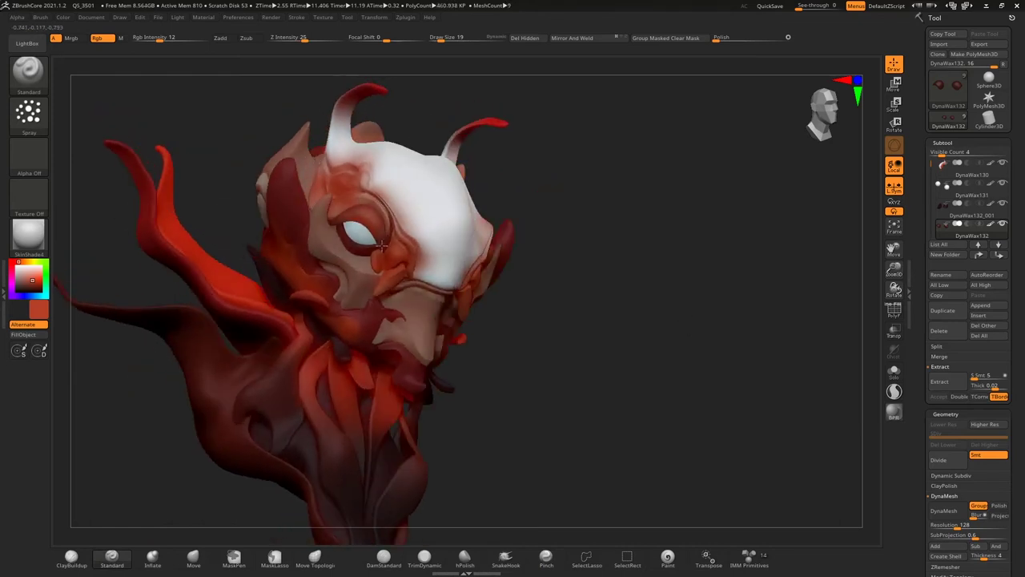
pyautogui.keyDown('alt'); pyautogui.click(346, 243); pyautogui.keyUp('alt')
pyautogui.moveTo(608, 264); pyautogui.dragTo(635, 289)
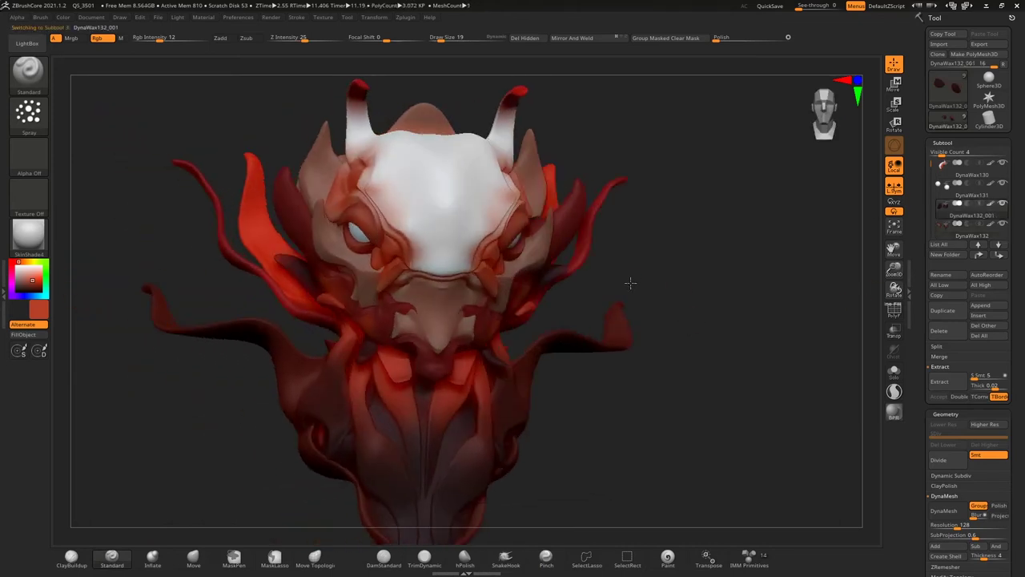
pyautogui.moveTo(903, 245)
pyautogui.mouseDown()
pyautogui.moveTo(859, 300)
pyautogui.moveTo(906, 293)
pyautogui.moveTo(854, 322)
pyautogui.mouseUp()
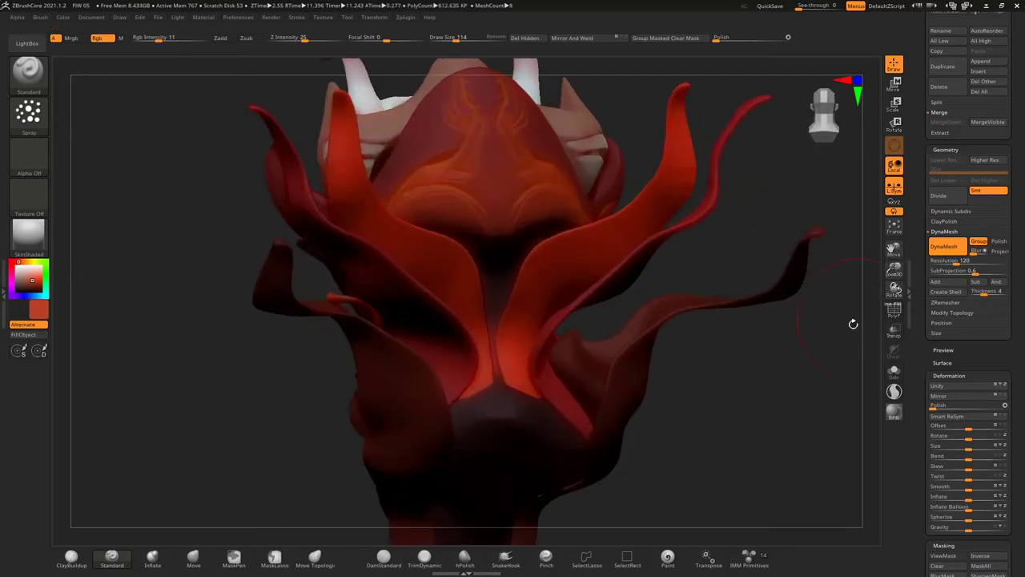
pyautogui.press('b')
pyautogui.press('m')
pyautogui.press('v')
pyautogui.keyDown('alt'); pyautogui.click(496, 199); pyautogui.keyUp('alt')
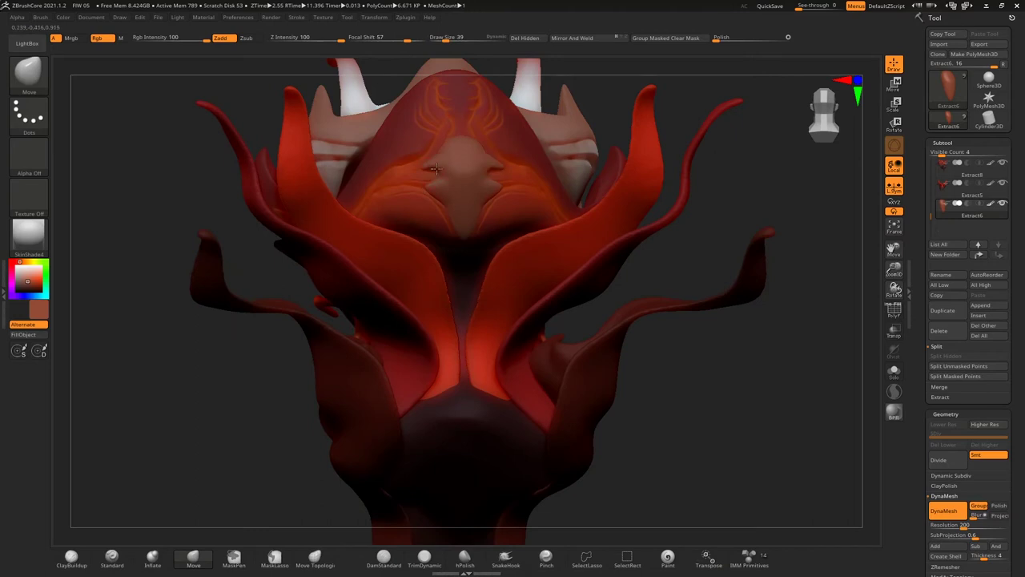
# Frame the face and switch to TrimDynamic to flatten the central ridge on Extract6.
pyautogui.moveTo(895, 258); pyautogui.dragTo(412, 202)
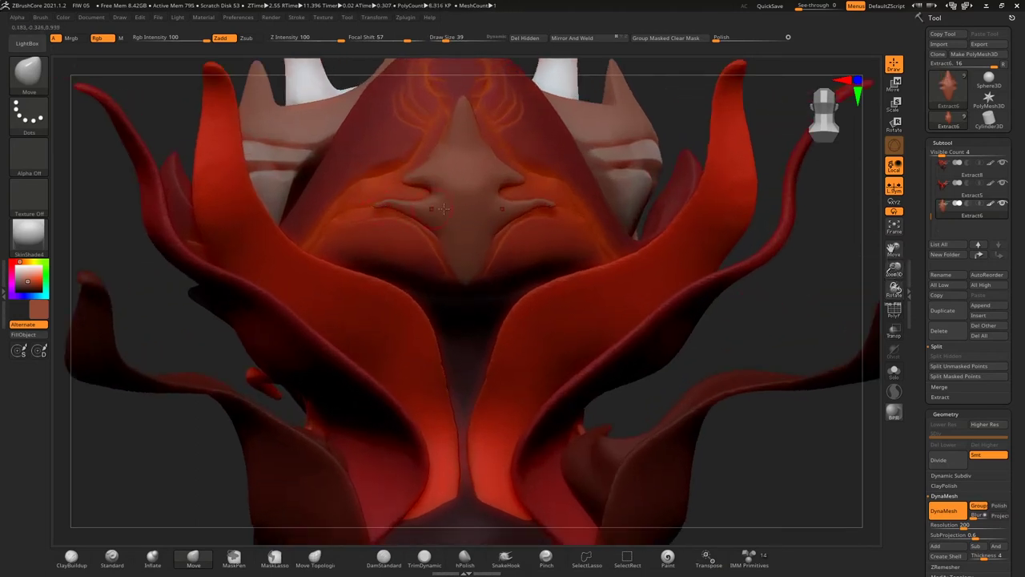
pyautogui.moveTo(688, 60)
pyautogui.mouseDown()
pyautogui.moveTo(689, 106)
pyautogui.moveTo(432, 124)
pyautogui.mouseUp()
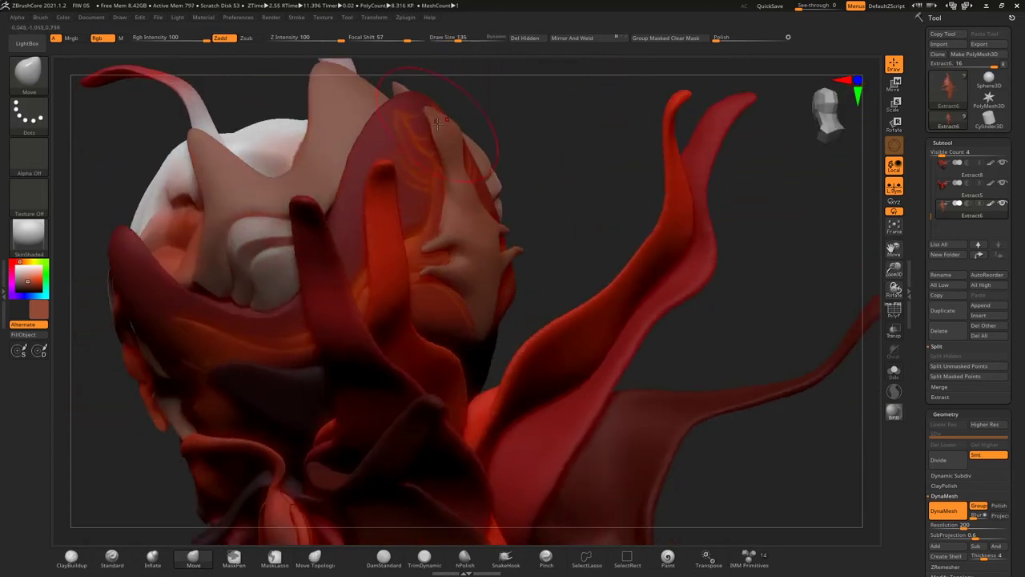
pyautogui.moveTo(438, 126); pyautogui.dragTo(476, 272)
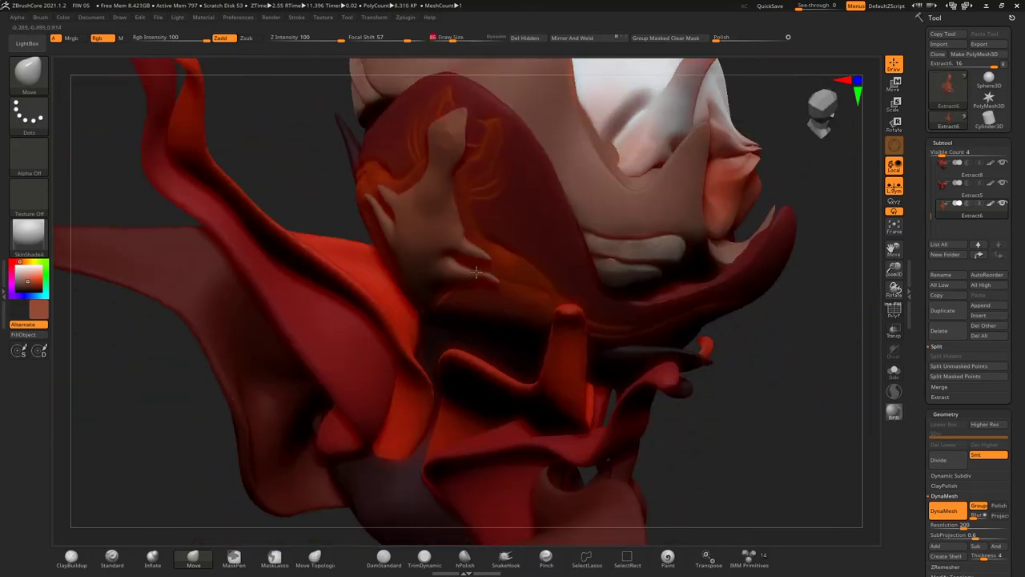
pyautogui.moveTo(787, 361)
pyautogui.mouseDown()
pyautogui.moveTo(802, 330)
pyautogui.moveTo(379, 255)
pyautogui.mouseUp()
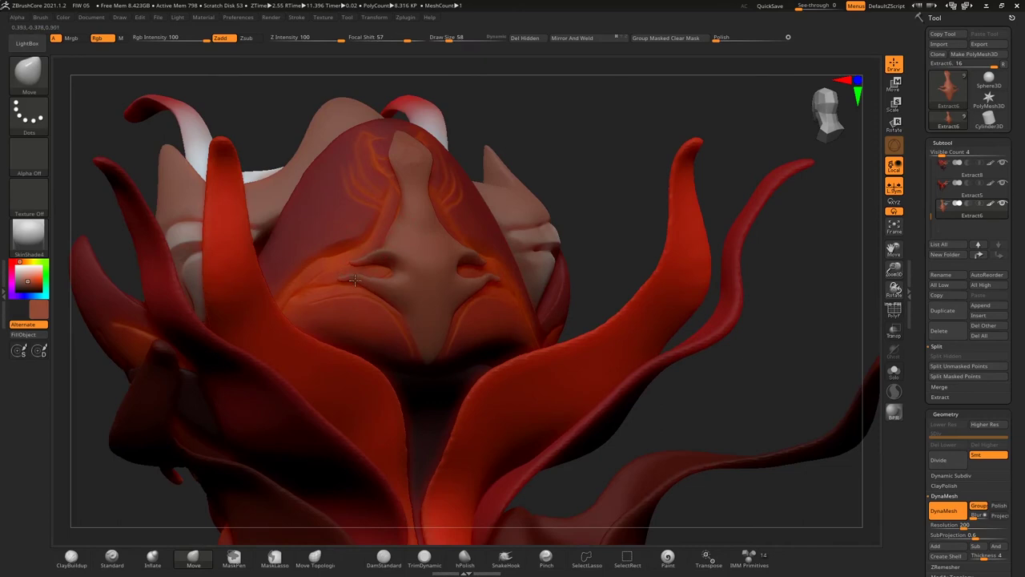
pyautogui.moveTo(634, 229); pyautogui.dragTo(430, 349)
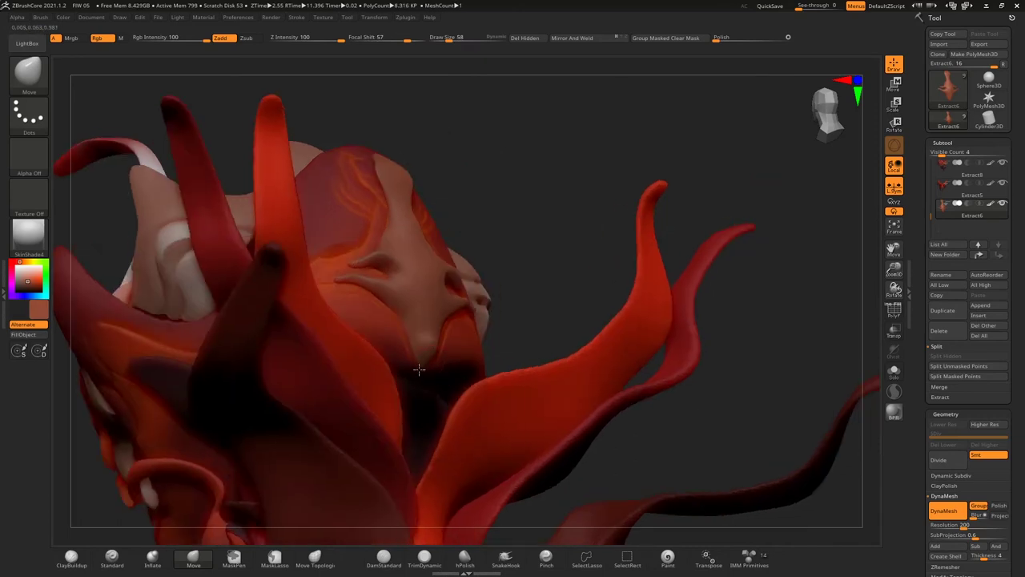
pyautogui.click(424, 557)
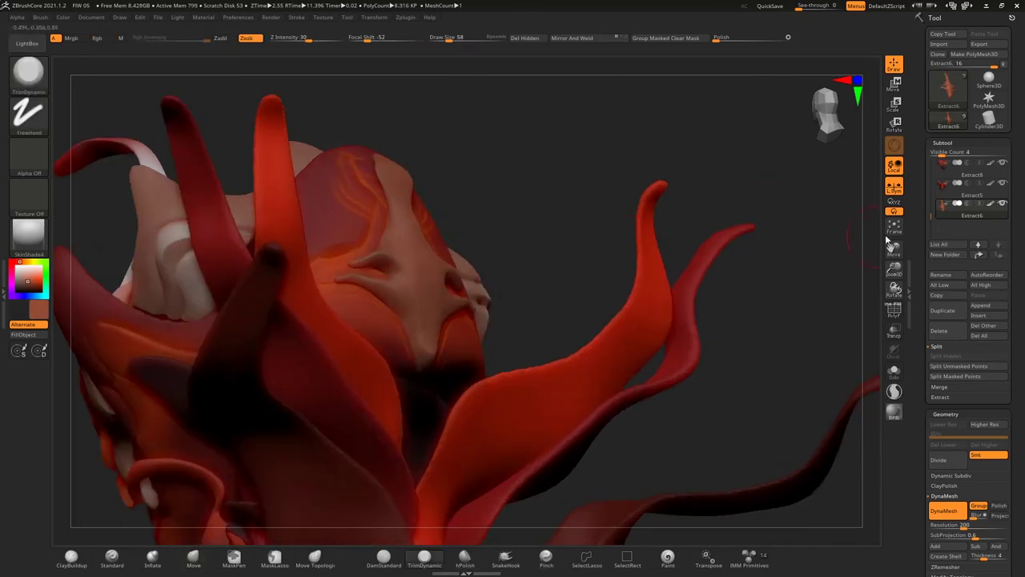
pyautogui.click(943, 486)
pyautogui.moveTo(568, 199); pyautogui.dragTo(347, 159)
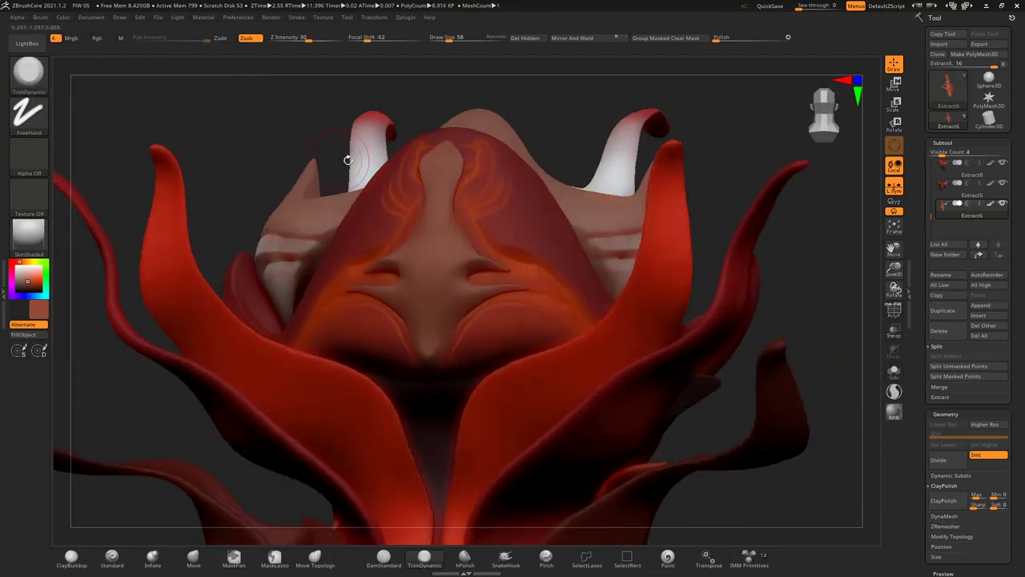
# Shrink the brush and switch to the Move brush to narrow the ridge into a slim stem.
pyautogui.press('[')
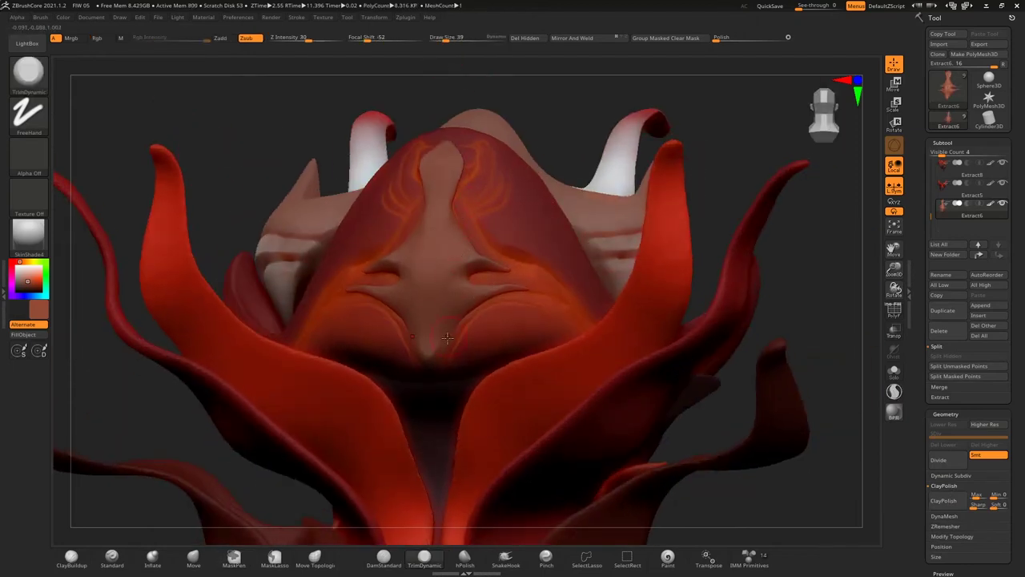
pyautogui.moveTo(744, 136); pyautogui.dragTo(355, 290)
pyautogui.press('b')
pyautogui.press('m')
pyautogui.press('v')
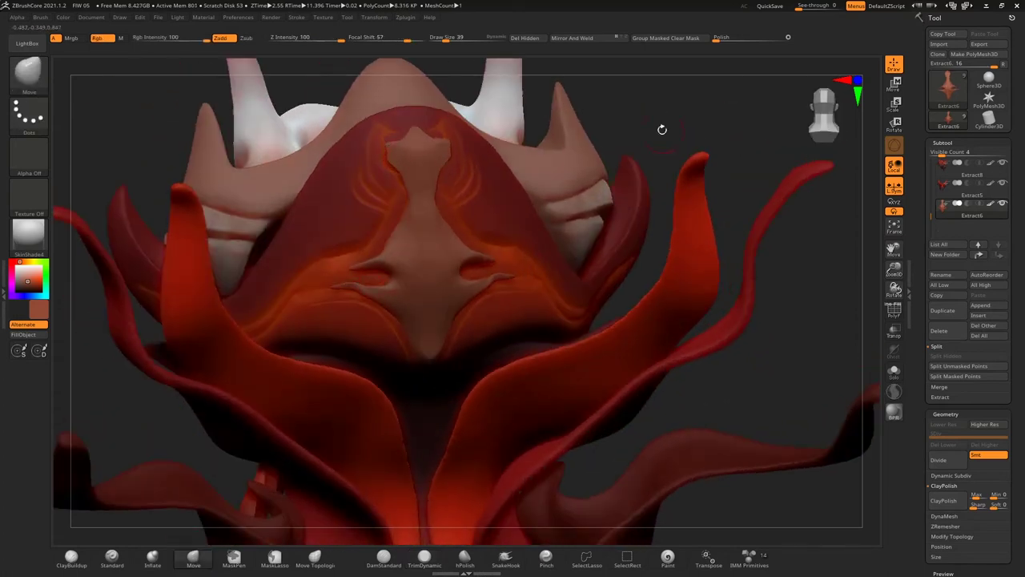
# Ctrl-drag on the canvas to DynaMesh the red face shell, then inspect it from below.
pyautogui.press('ctrl')
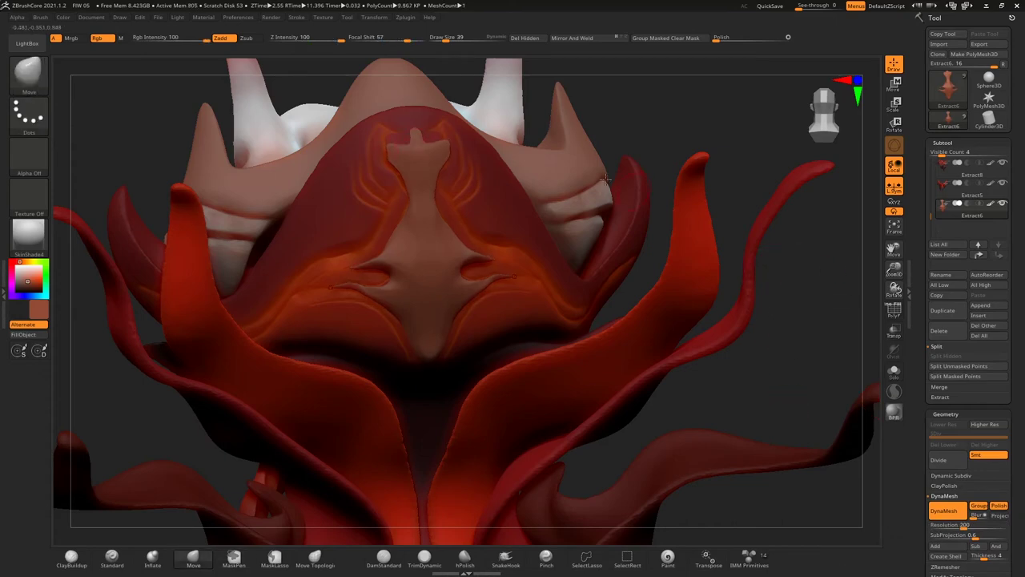
pyautogui.moveTo(415, 126)
pyautogui.mouseDown(button='right')
pyautogui.moveTo(428, 143)
pyautogui.moveTo(418, 152)
pyautogui.mouseUp(button='right')
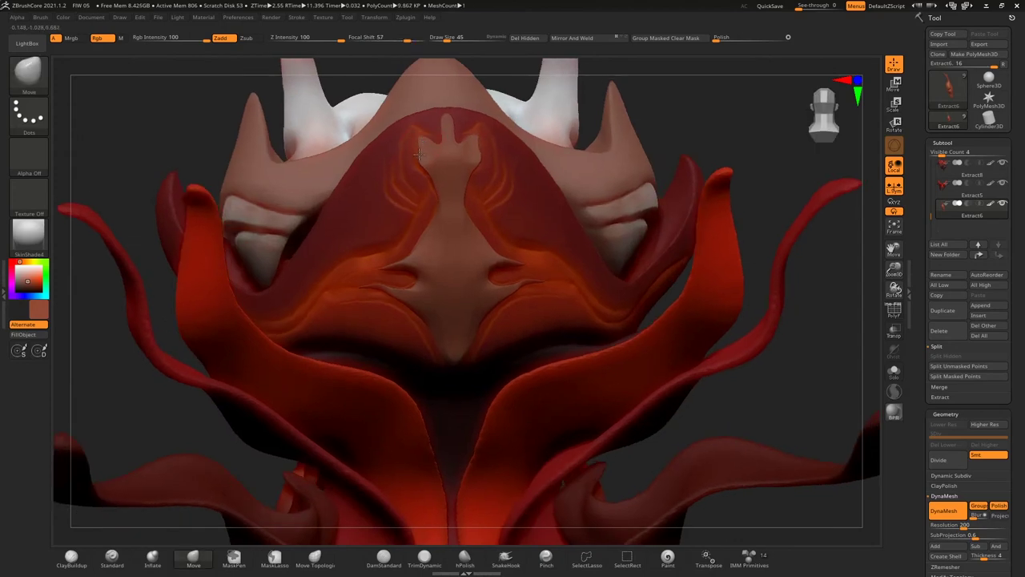
pyautogui.moveTo(446, 112)
pyautogui.mouseDown(button='right')
pyautogui.moveTo(762, 252)
pyautogui.moveTo(739, 229)
pyautogui.moveTo(811, 242)
pyautogui.moveTo(68, 332)
pyautogui.moveTo(130, 339)
pyautogui.moveTo(450, 185)
pyautogui.mouseUp(button='right')
# Isolate the extracted tendril subtools so only they are visible.
pyautogui.press('1')
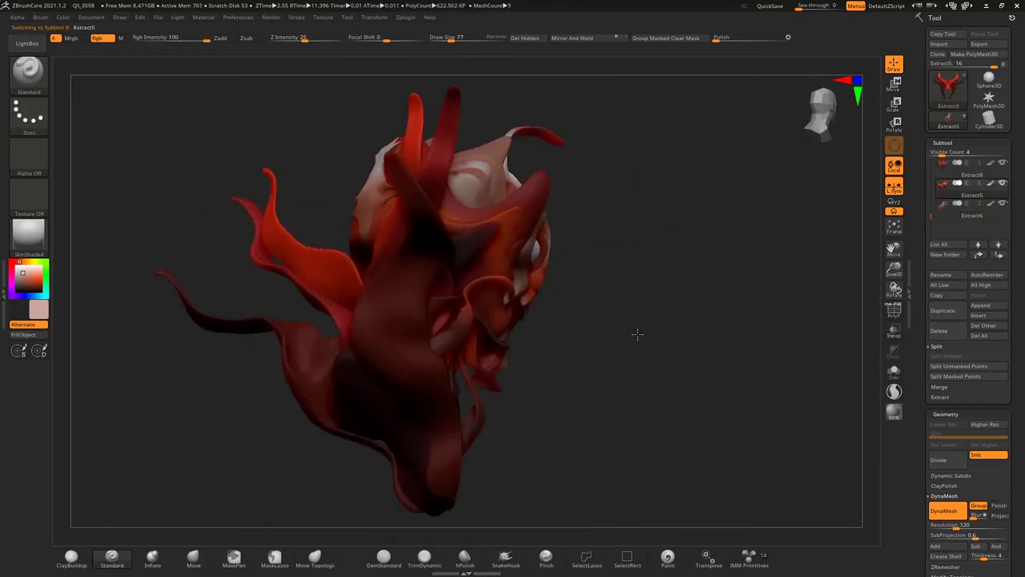
pyautogui.moveTo(715, 191); pyautogui.dragTo(457, 332, button='right')
pyautogui.hotkey('ctrl', 'shift', 's')
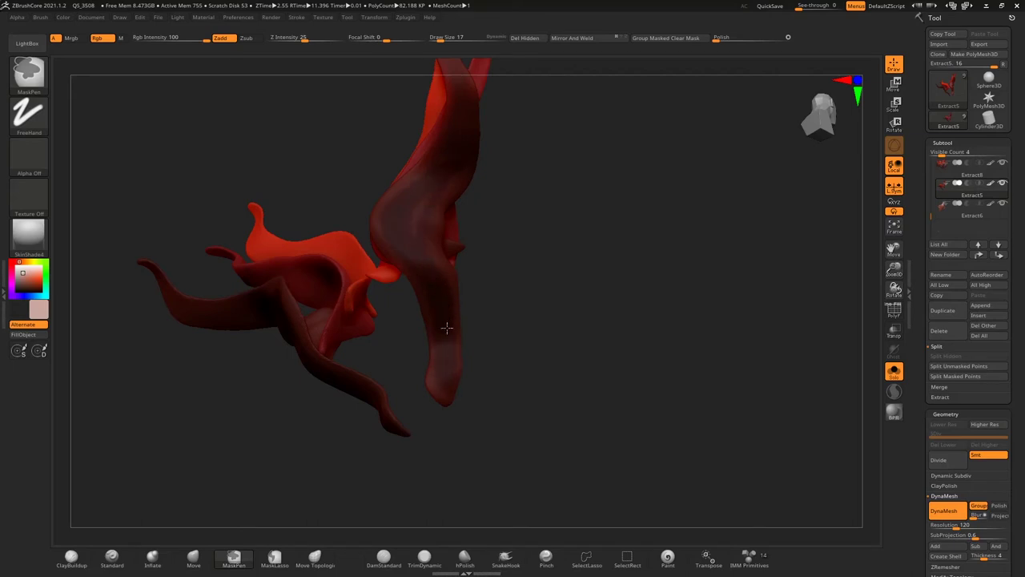
# Smooth the polygroup borders down the vertical tendril strand with Smooth Groups.
pyautogui.moveTo(413, 239); pyautogui.dragTo(432, 167, button='right')
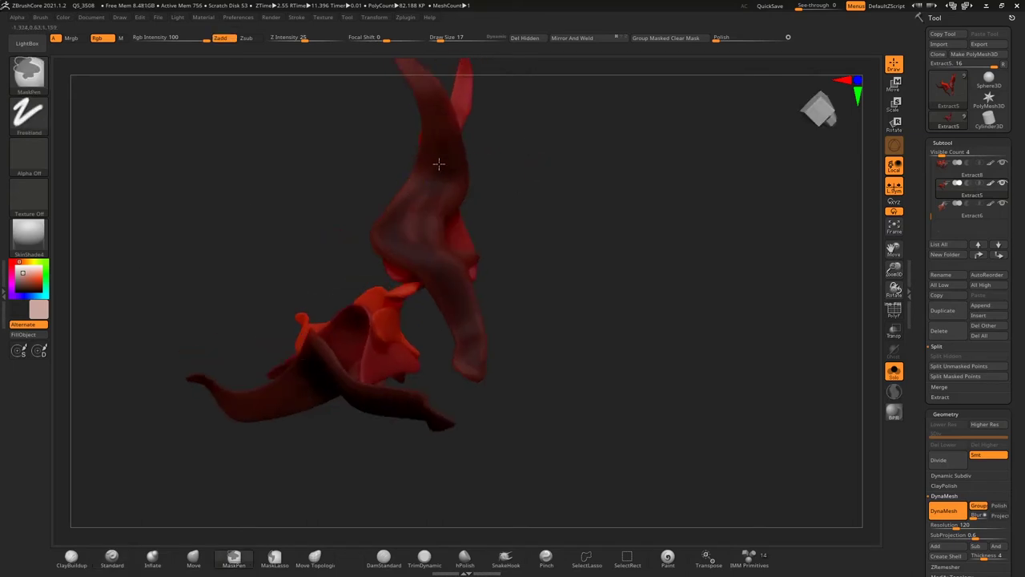
pyautogui.moveTo(498, 142); pyautogui.dragTo(427, 203, button='right')
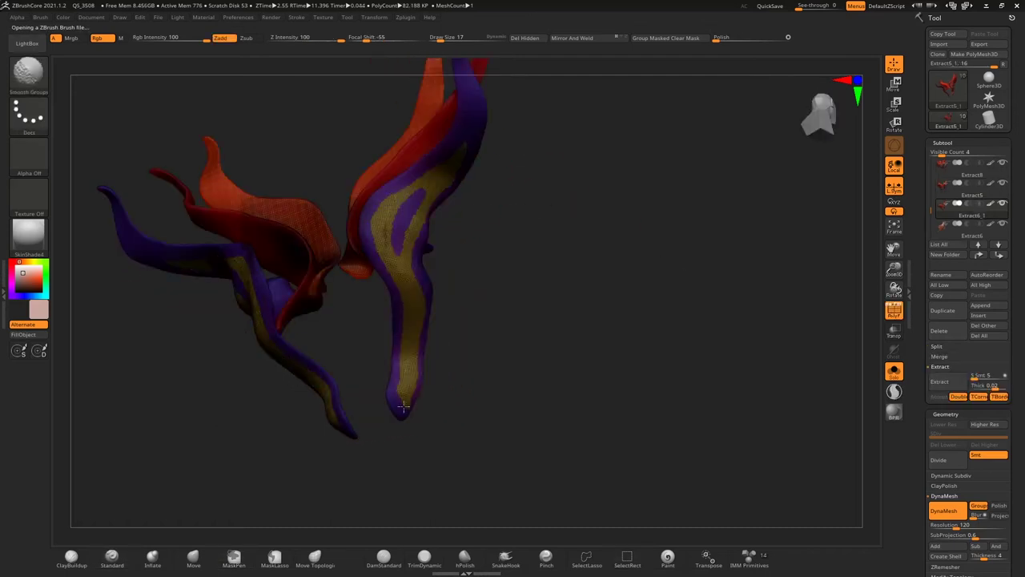
pyautogui.moveTo(420, 280); pyautogui.dragTo(417, 192)
pyautogui.moveTo(415, 195); pyautogui.dragTo(389, 205, button='right')
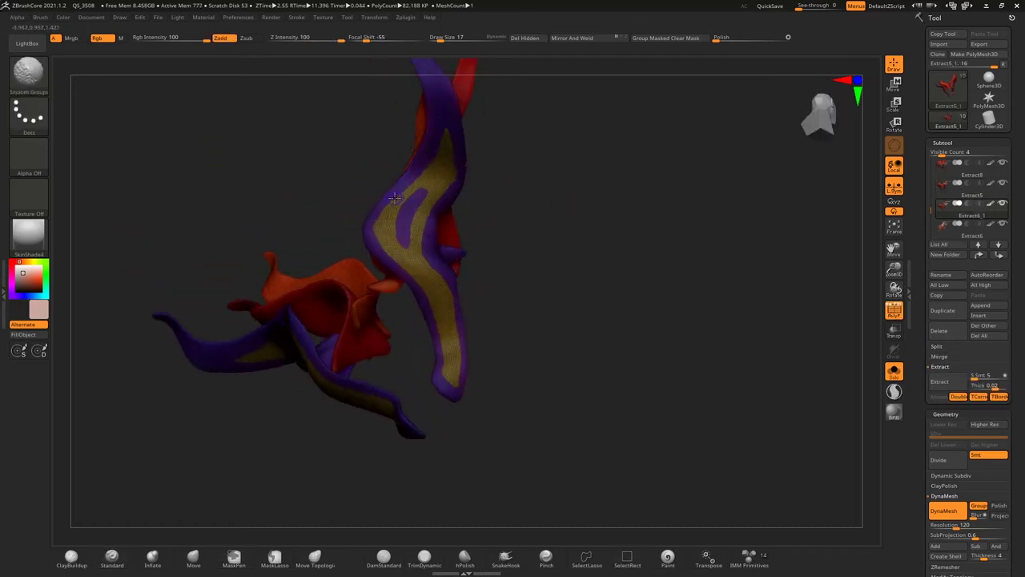
pyautogui.moveTo(452, 140); pyautogui.dragTo(450, 183)
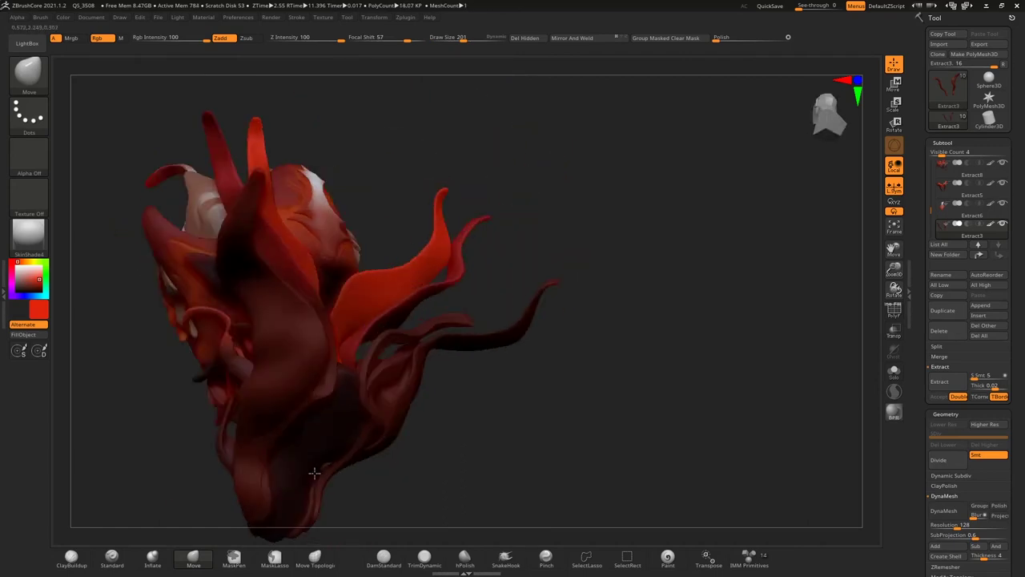
# Reduce the brush size and reshape the tip of a tendril.
pyautogui.moveTo(487, 366); pyautogui.dragTo(499, 446)
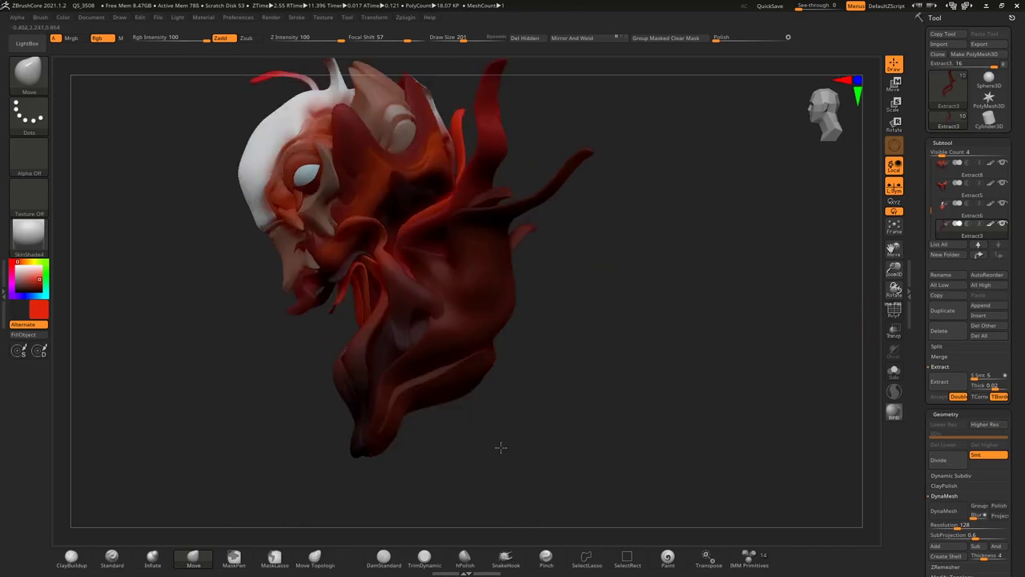
pyautogui.moveTo(444, 467)
pyautogui.mouseDown()
pyautogui.moveTo(393, 425)
pyautogui.moveTo(752, 248)
pyautogui.moveTo(720, 240)
pyautogui.mouseUp()
pyautogui.press('[')
pyautogui.moveTo(641, 205); pyautogui.dragTo(629, 225)
# Use Transpose to push the inner Extract4 shell back and lower it on the face.
pyautogui.moveTo(704, 264)
pyautogui.mouseDown()
pyautogui.moveTo(622, 234)
pyautogui.moveTo(327, 206)
pyautogui.mouseUp()
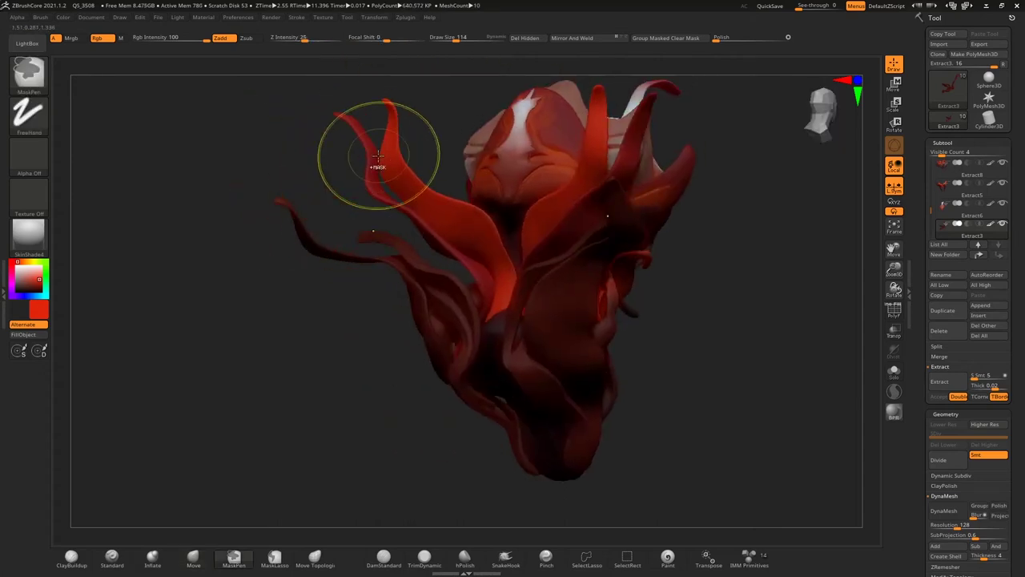
pyautogui.moveTo(298, 301)
pyautogui.mouseDown()
pyautogui.moveTo(675, 325)
pyautogui.moveTo(667, 302)
pyautogui.mouseUp()
pyautogui.press('w')
pyautogui.moveTo(577, 327)
pyautogui.mouseDown()
pyautogui.moveTo(571, 293)
pyautogui.moveTo(739, 398)
pyautogui.mouseUp()
pyautogui.moveTo(525, 276); pyautogui.dragTo(555, 285)
pyautogui.moveTo(732, 443); pyautogui.dragTo(766, 472)
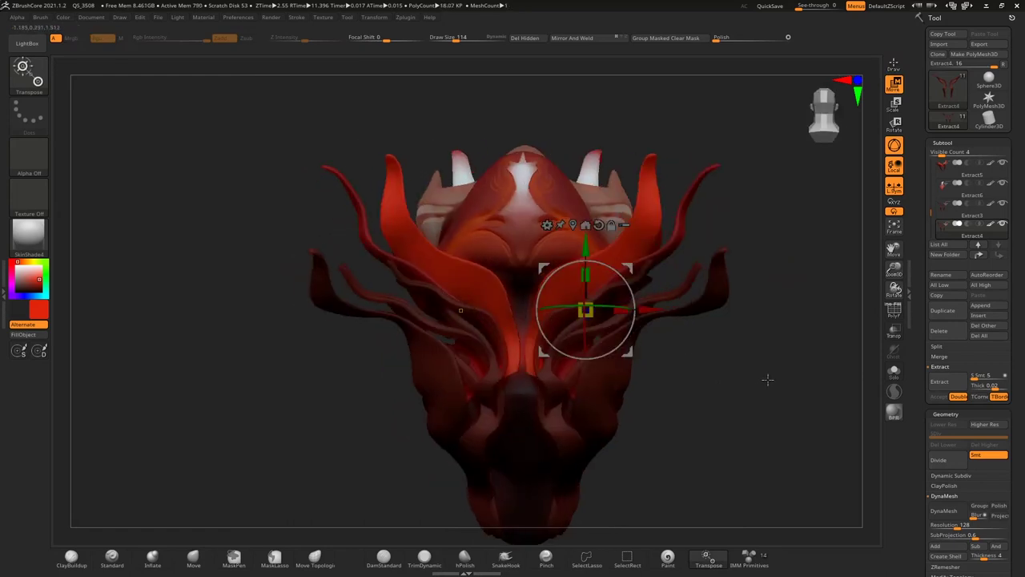
pyautogui.moveTo(594, 240); pyautogui.dragTo(584, 298)
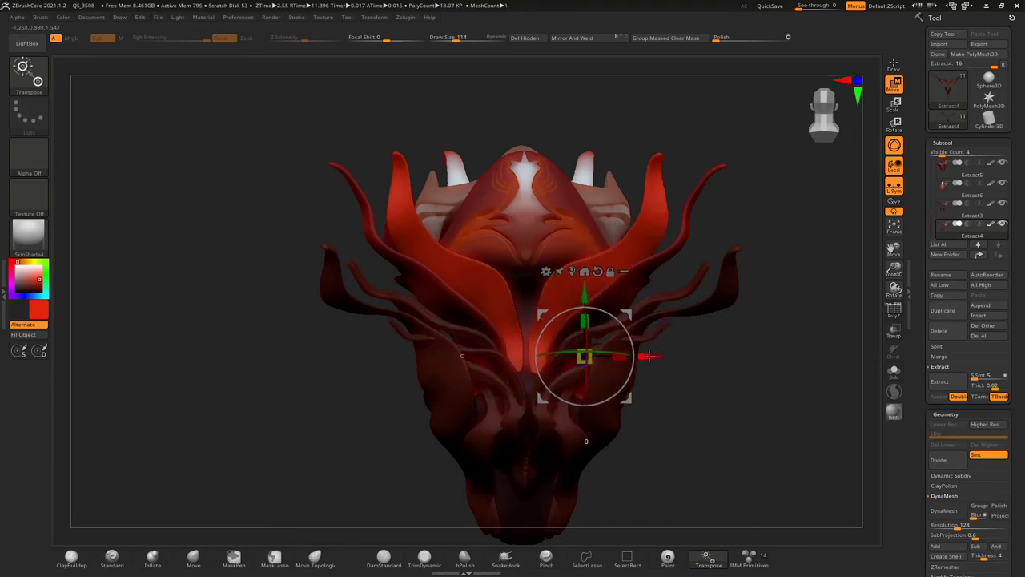
# Return to Draw mode and view the head front-on, zoomed in.
pyautogui.press('q')
pyautogui.moveTo(725, 356); pyautogui.dragTo(753, 353)
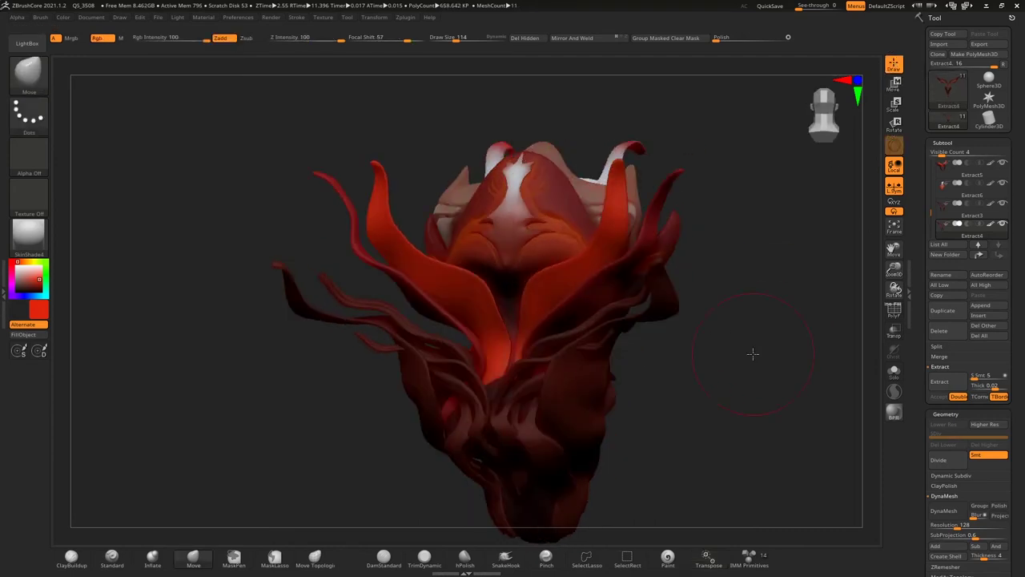
pyautogui.moveTo(366, 320); pyautogui.dragTo(439, 364)
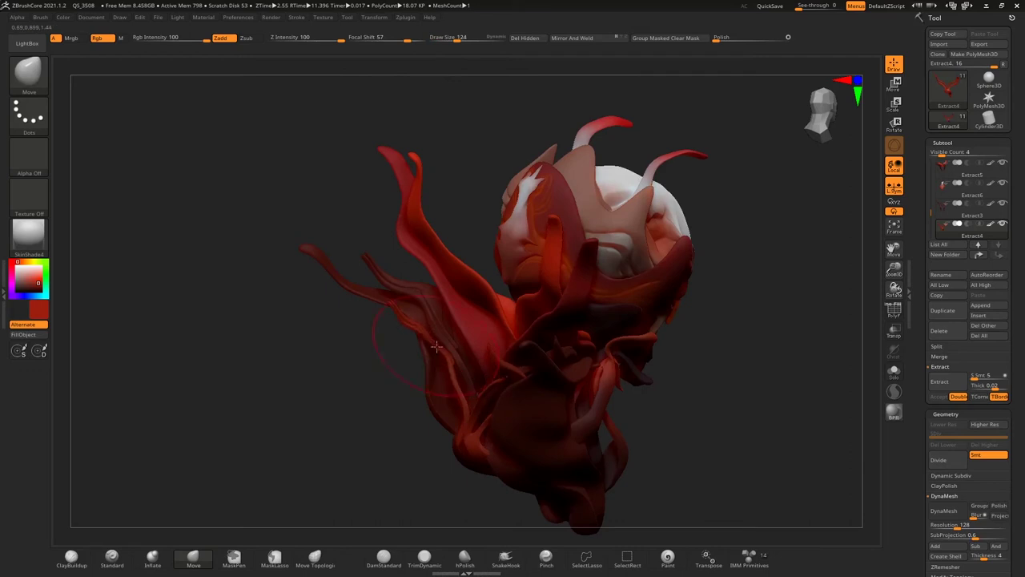
pyautogui.moveTo(408, 328)
pyautogui.keyDown('shift'); pyautogui.mouseDown()
pyautogui.moveTo(407, 317)
pyautogui.moveTo(281, 411)
pyautogui.moveTo(336, 424)
pyautogui.moveTo(775, 265)
pyautogui.moveTo(339, 350)
pyautogui.moveTo(403, 348)
pyautogui.moveTo(729, 208)
pyautogui.mouseUp(); pyautogui.keyUp('shift')
pyautogui.moveTo(893, 269); pyautogui.dragTo(894, 240)
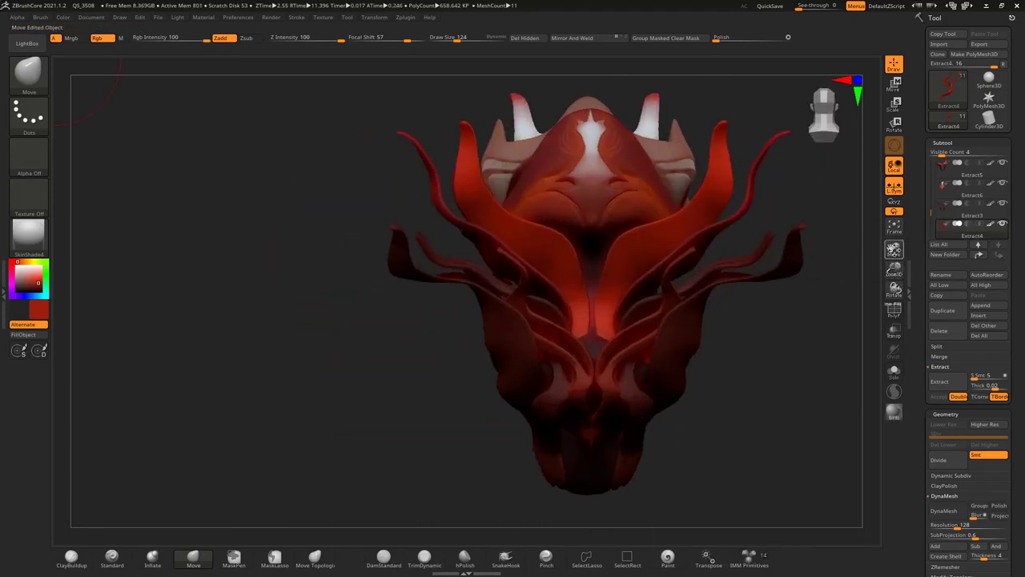
# Insert an IMM sphere at the face centre and stretch it downward into a long form.
pyautogui.click(748, 556)
pyautogui.keyDown('alt'); pyautogui.click(478, 381); pyautogui.keyUp('alt')
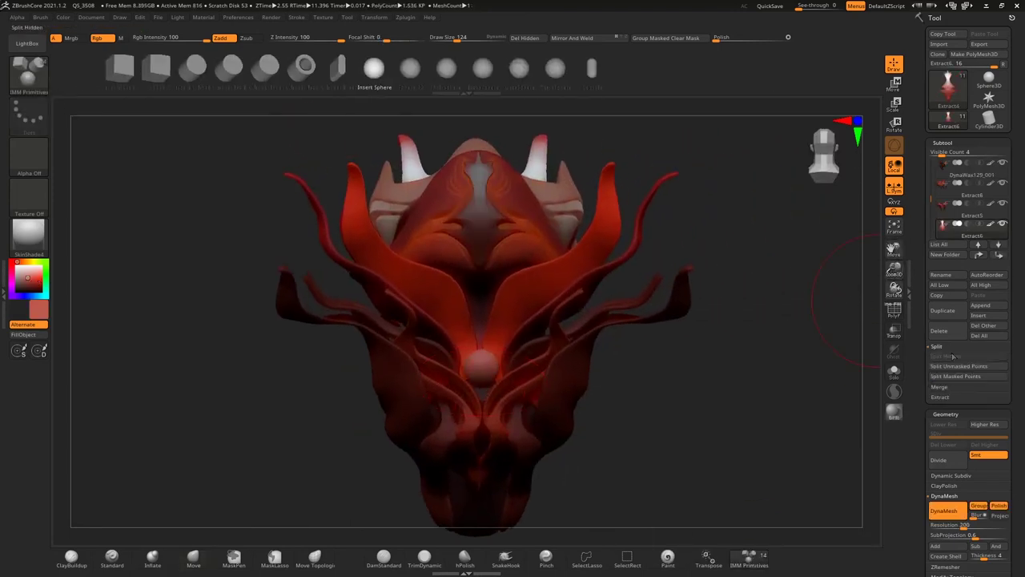
pyautogui.click(193, 557)
pyautogui.keyDown('alt'); pyautogui.click(479, 352); pyautogui.keyUp('alt')
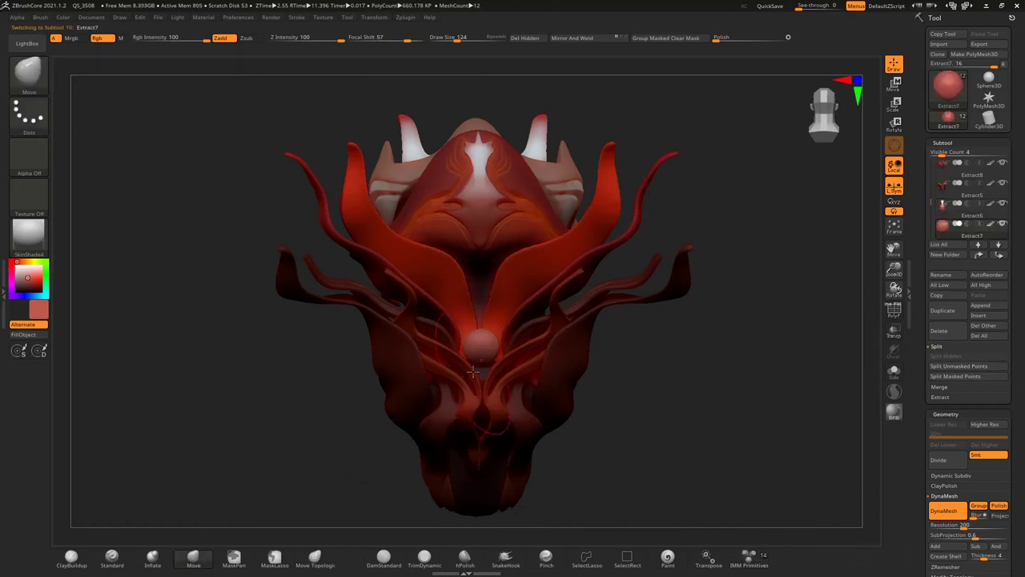
pyautogui.moveTo(629, 373)
pyautogui.mouseDown()
pyautogui.moveTo(623, 428)
pyautogui.moveTo(487, 329)
pyautogui.moveTo(398, 419)
pyautogui.moveTo(281, 464)
pyautogui.moveTo(276, 456)
pyautogui.mouseUp()
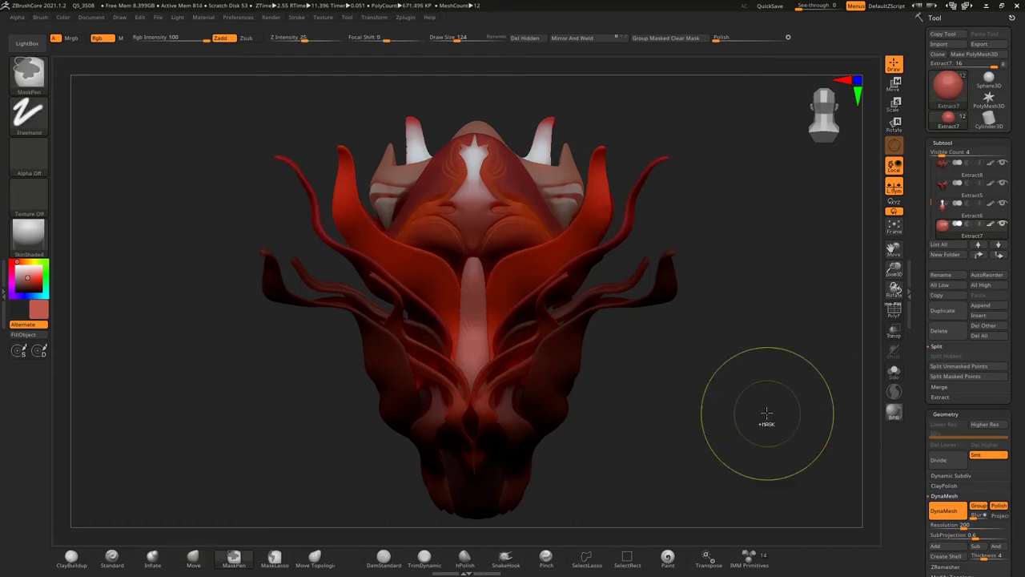
pyautogui.moveTo(624, 448)
pyautogui.mouseDown()
pyautogui.moveTo(656, 457)
pyautogui.moveTo(692, 432)
pyautogui.mouseUp()
# Polypaint the bright red glow at the lower centre dark red with Standard in Rgb mode.
pyautogui.press('b')
pyautogui.press('s')
pyautogui.press('t')
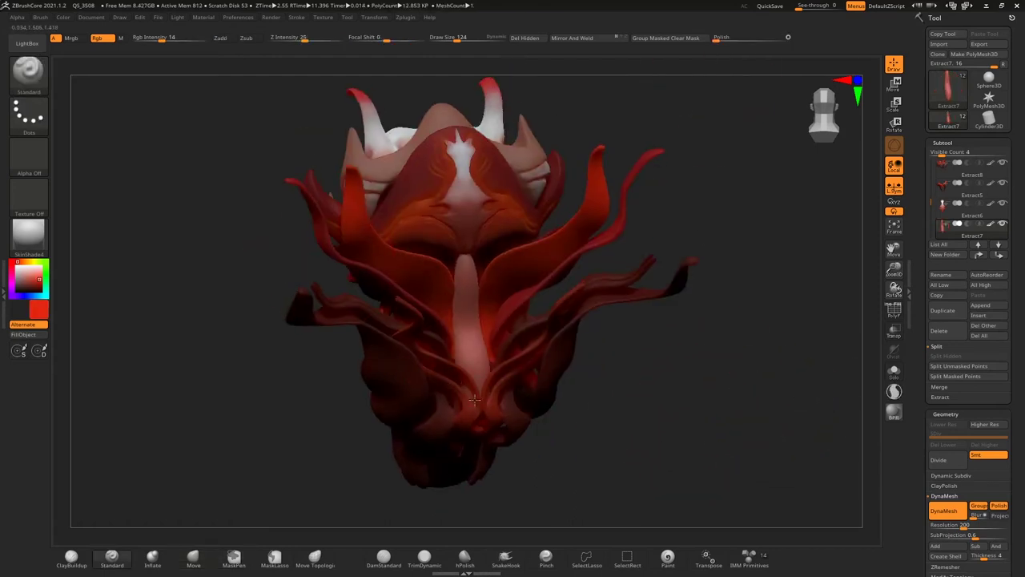
pyautogui.press('c')
pyautogui.press('[')
pyautogui.moveTo(477, 373)
pyautogui.mouseDown()
pyautogui.moveTo(471, 344)
pyautogui.moveTo(460, 353)
pyautogui.mouseUp()
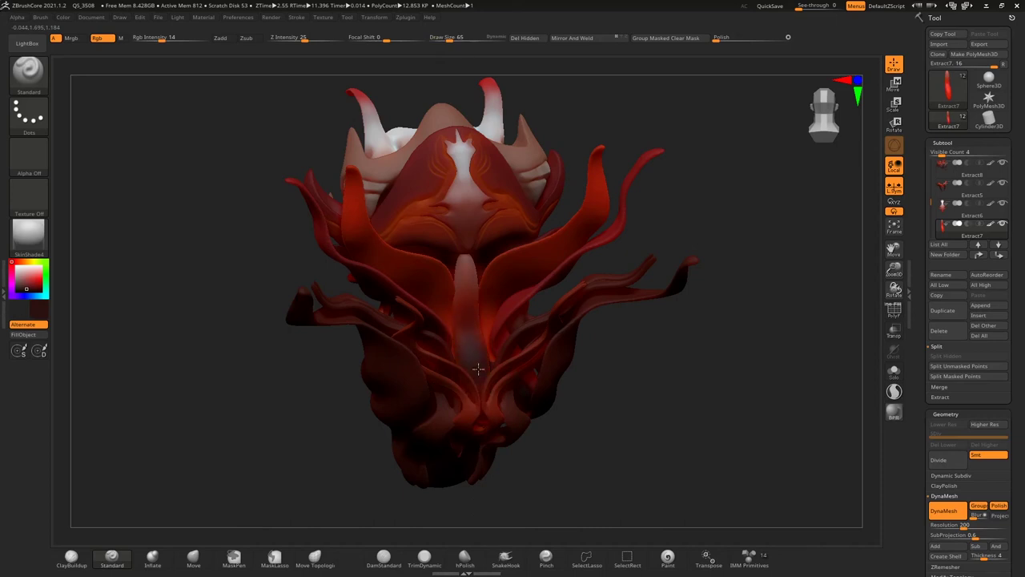
pyautogui.press('c')
pyautogui.moveTo(461, 310)
pyautogui.mouseDown()
pyautogui.moveTo(579, 374)
pyautogui.moveTo(613, 366)
pyautogui.mouseUp()
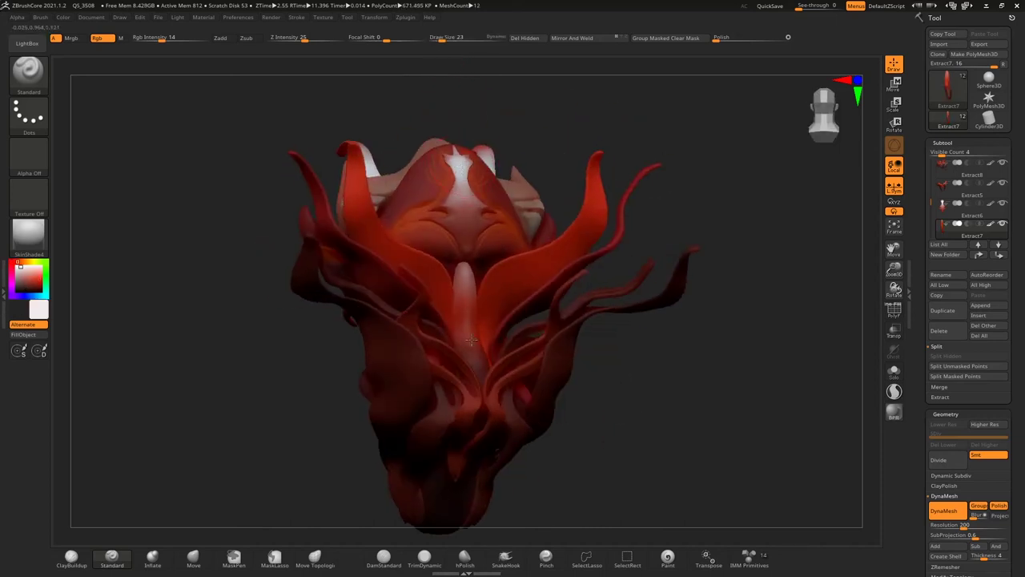
pyautogui.moveTo(229, 366); pyautogui.dragTo(490, 316)
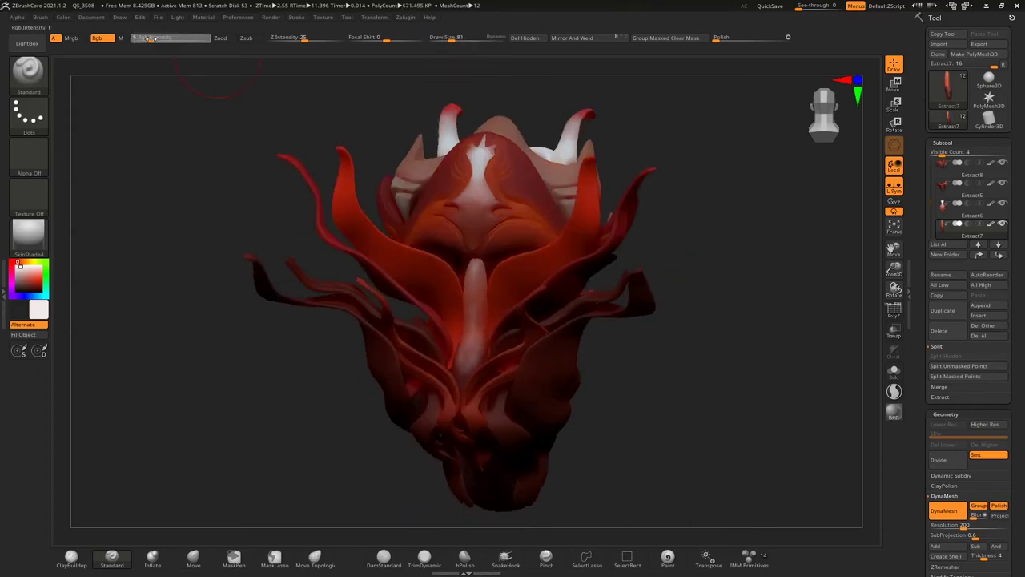
pyautogui.moveTo(469, 400)
pyautogui.mouseDown()
pyautogui.moveTo(408, 471)
pyautogui.moveTo(769, 297)
pyautogui.moveTo(568, 137)
pyautogui.moveTo(474, 288)
pyautogui.moveTo(659, 354)
pyautogui.moveTo(419, 286)
pyautogui.mouseUp()
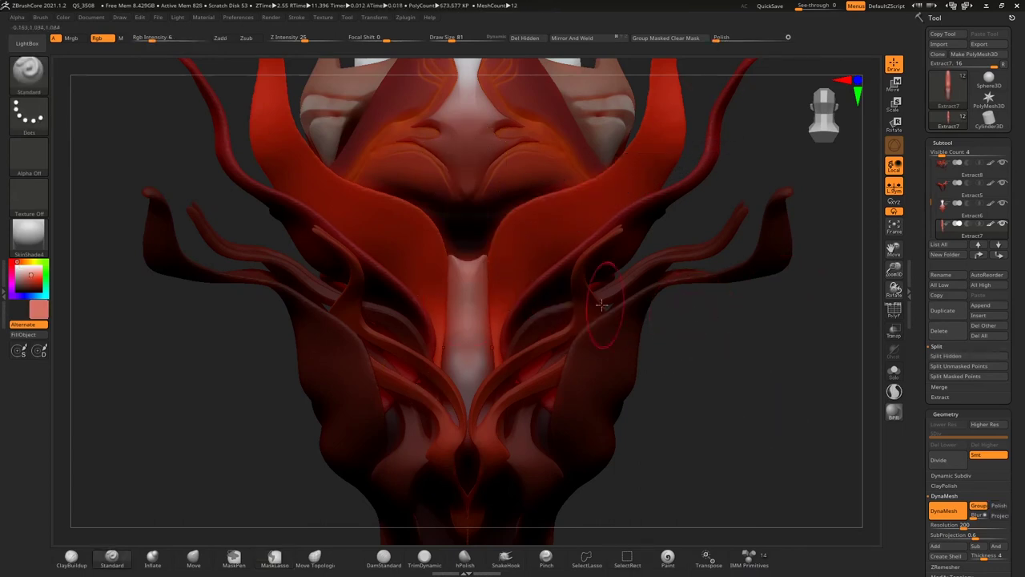
# Mask a band across the chest and test a flat cut on the central piece, then undo it.
pyautogui.keyDown('ctrl'); pyautogui.moveTo(704, 316); pyautogui.dragTo(517, 270); pyautogui.keyUp('ctrl')
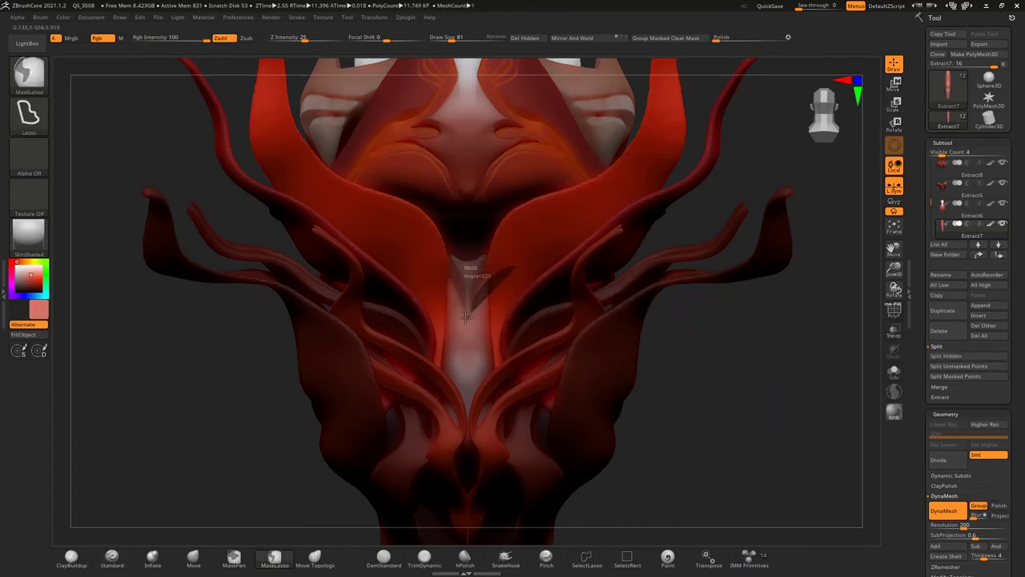
pyautogui.click(581, 37)
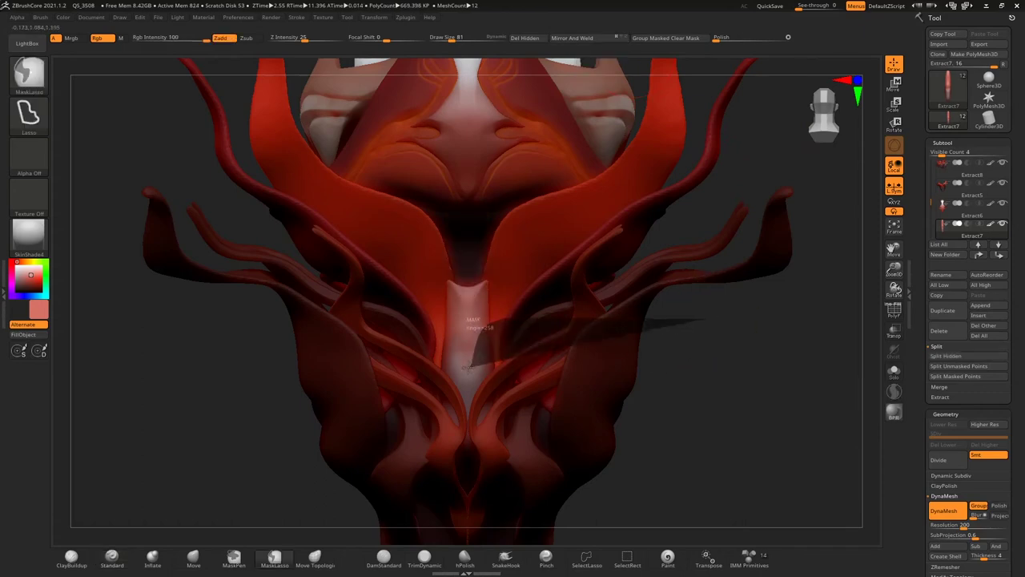
pyautogui.hotkey('ctrl', 'z')
# Switch to the Move brush and pull the central pale form downward.
pyautogui.moveTo(213, 352); pyautogui.dragTo(702, 362)
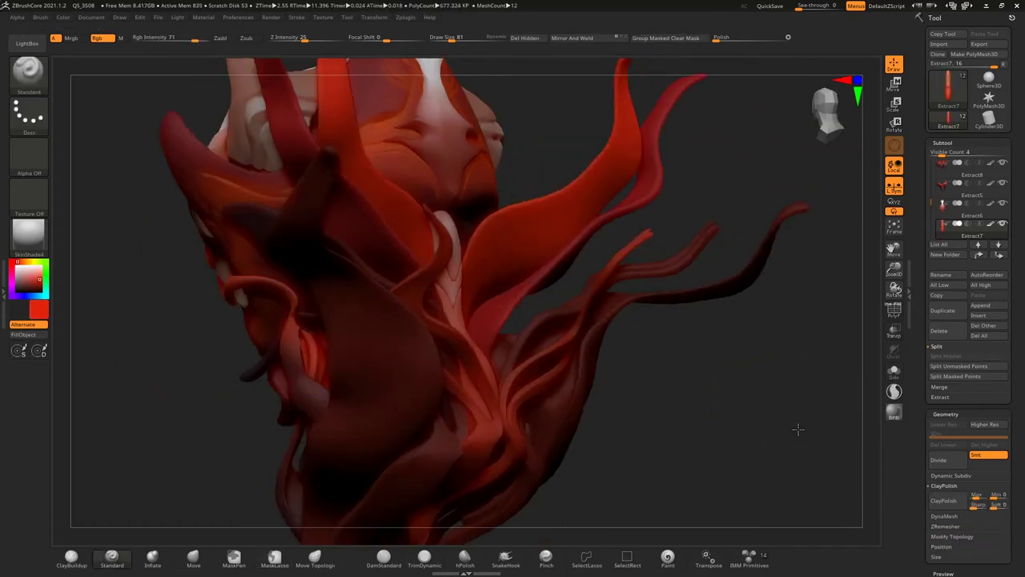
pyautogui.click(193, 560)
pyautogui.moveTo(754, 362); pyautogui.dragTo(428, 434)
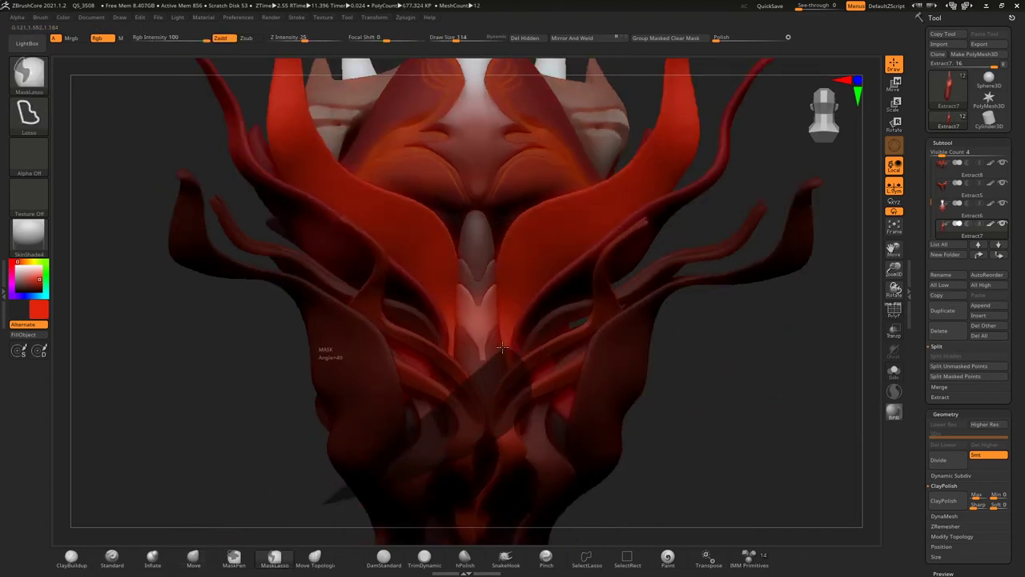
pyautogui.moveTo(480, 366)
pyautogui.mouseDown()
pyautogui.moveTo(690, 362)
pyautogui.moveTo(542, 318)
pyautogui.mouseUp()
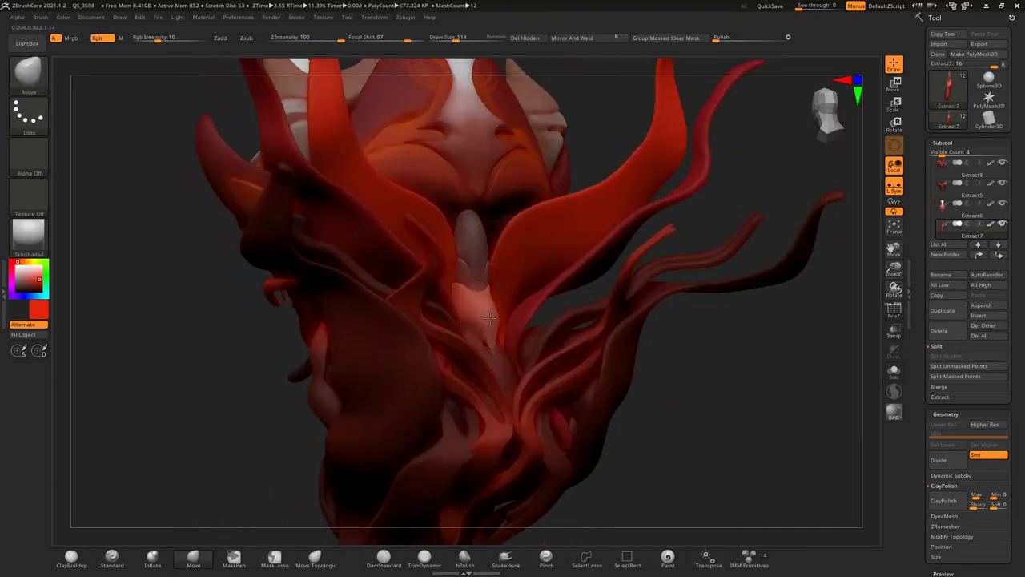
pyautogui.moveTo(481, 278); pyautogui.dragTo(486, 299)
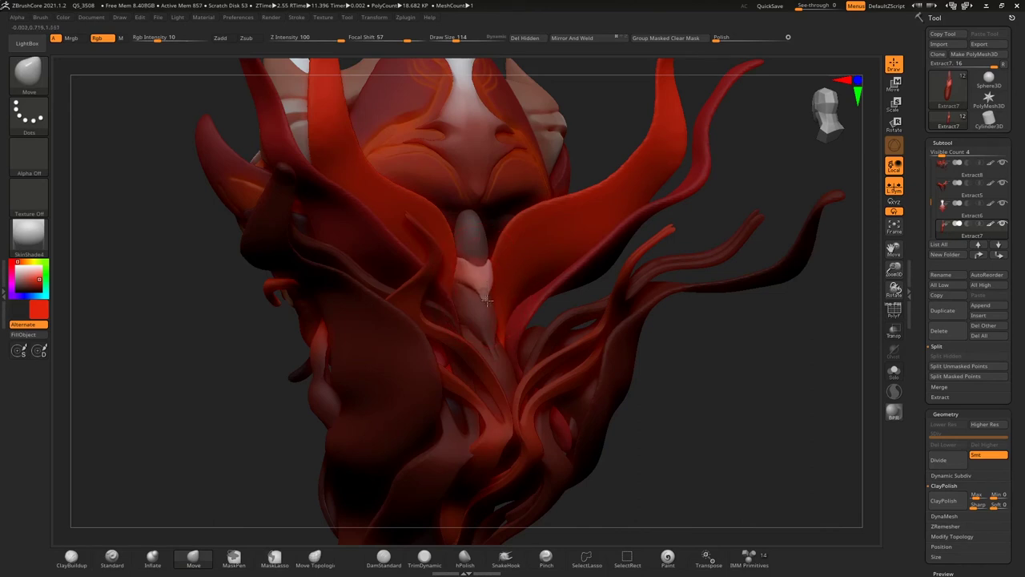
# Compare before and after with undo/redo and keep the central form pulled down.
pyautogui.hotkey('ctrl', 'z')
pyautogui.hotkey('ctrl', 'shift', 'z')
pyautogui.hotkey('ctrl', 'z')
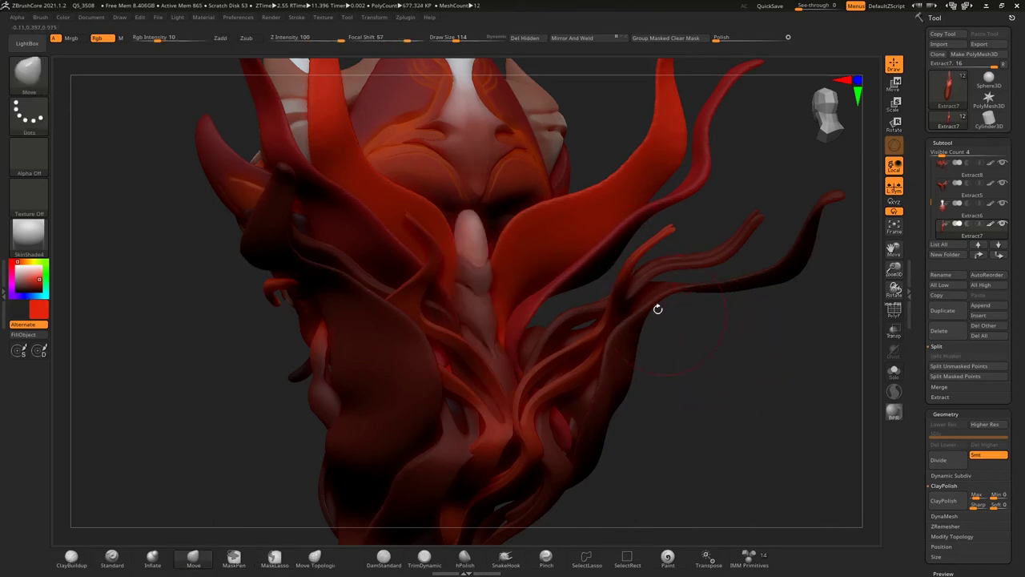
pyautogui.hotkey('ctrl', 'shift', 'z')
pyautogui.hotkey('ctrl', 'z')
pyautogui.hotkey('ctrl', 'shift', 'z')
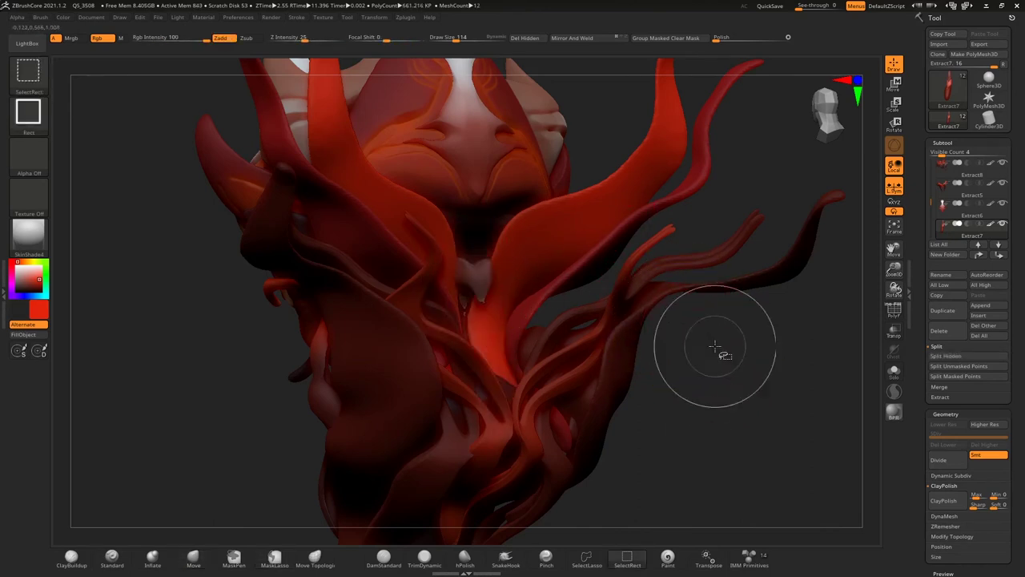
pyautogui.hotkey('ctrl', 'shift', 'z')
pyautogui.hotkey('ctrl', 'z')
pyautogui.hotkey('ctrl', 'shift', 'z')
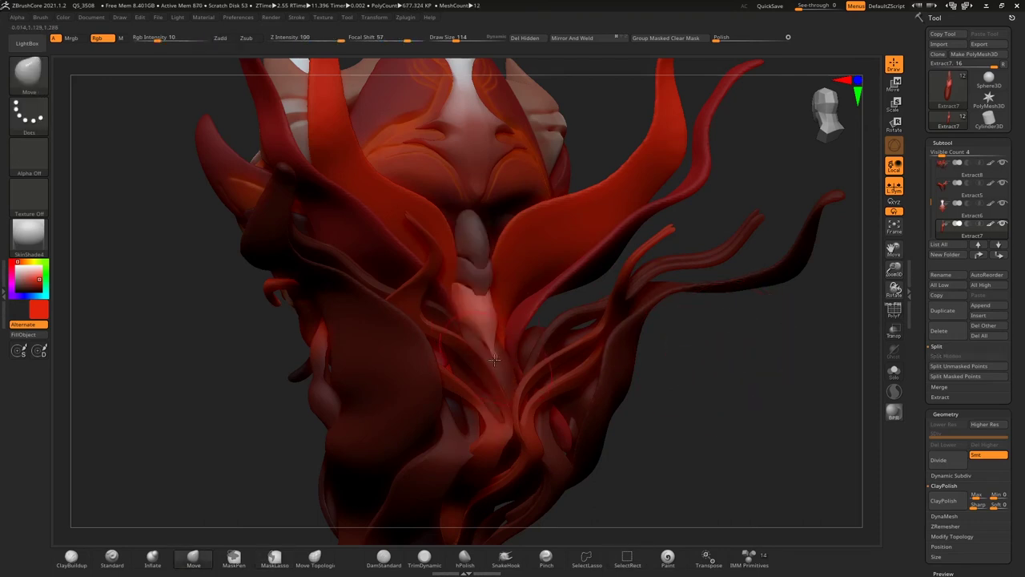
# Try a trim on the central pale shape, undo it, and restore the sculpted version.
pyautogui.moveTo(503, 361); pyautogui.dragTo(665, 370)
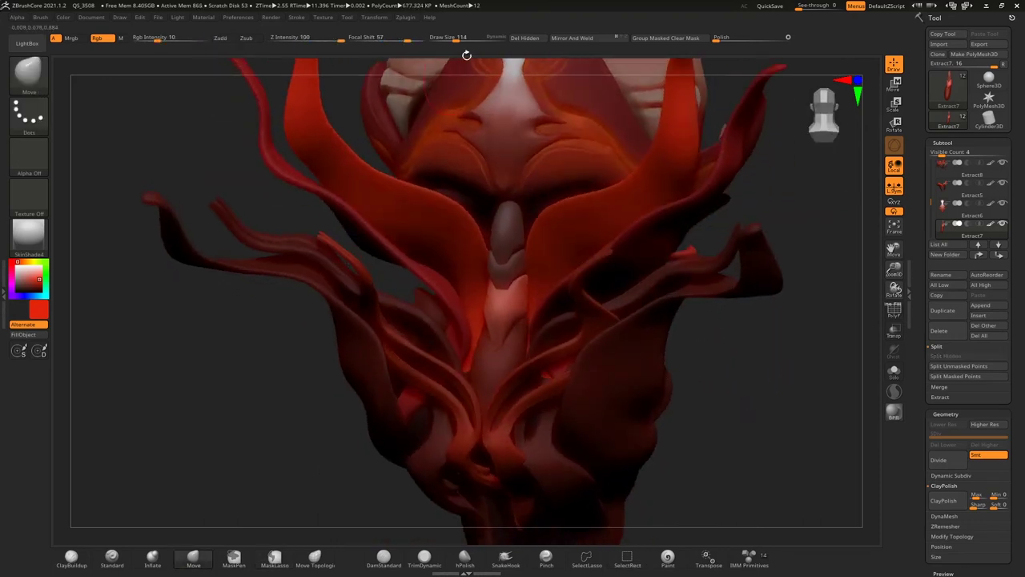
pyautogui.moveTo(272, 359); pyautogui.dragTo(488, 324)
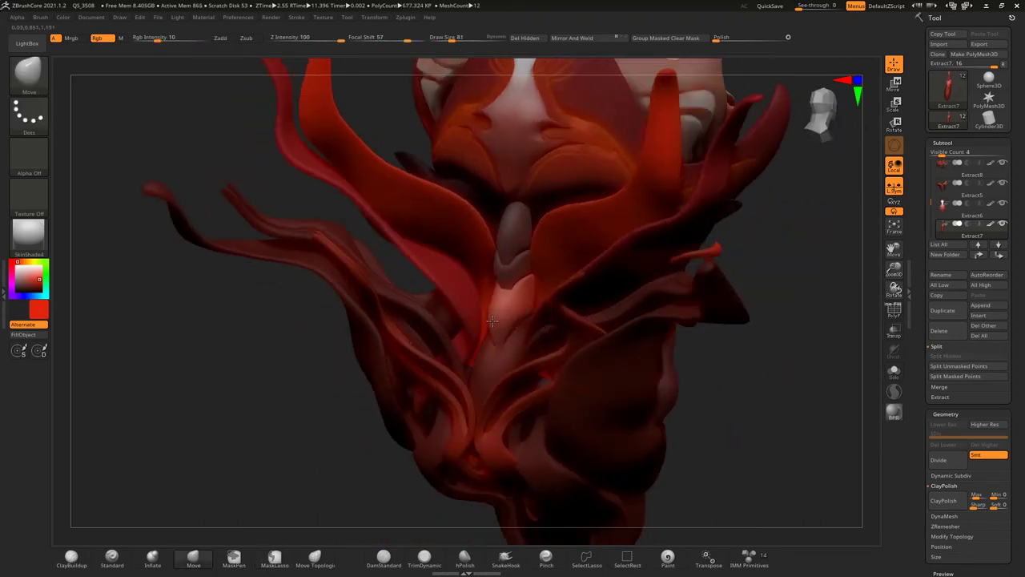
pyautogui.moveTo(320, 412); pyautogui.dragTo(805, 371)
pyautogui.click(424, 555)
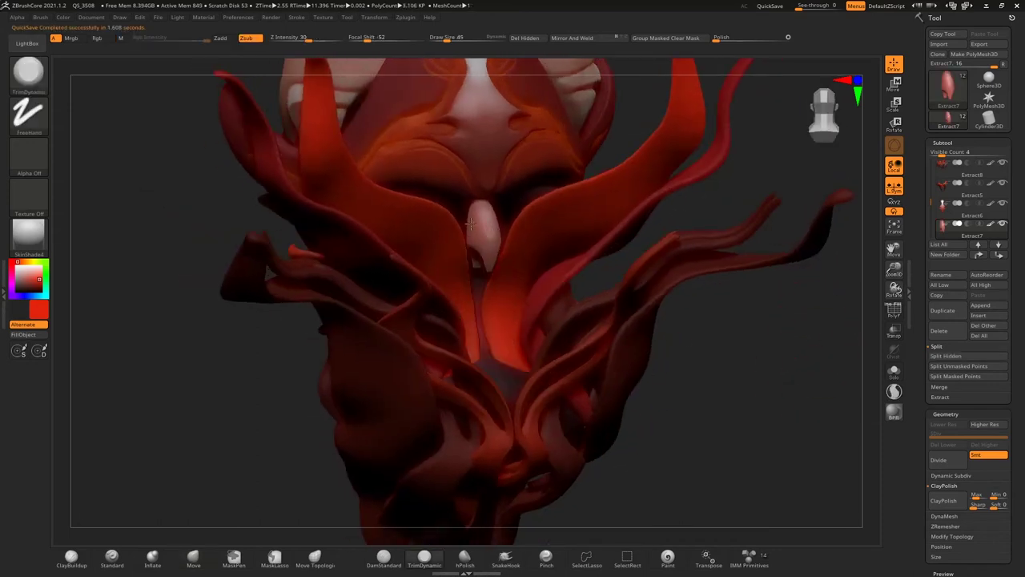
pyautogui.hotkey('ctrl', 'z')
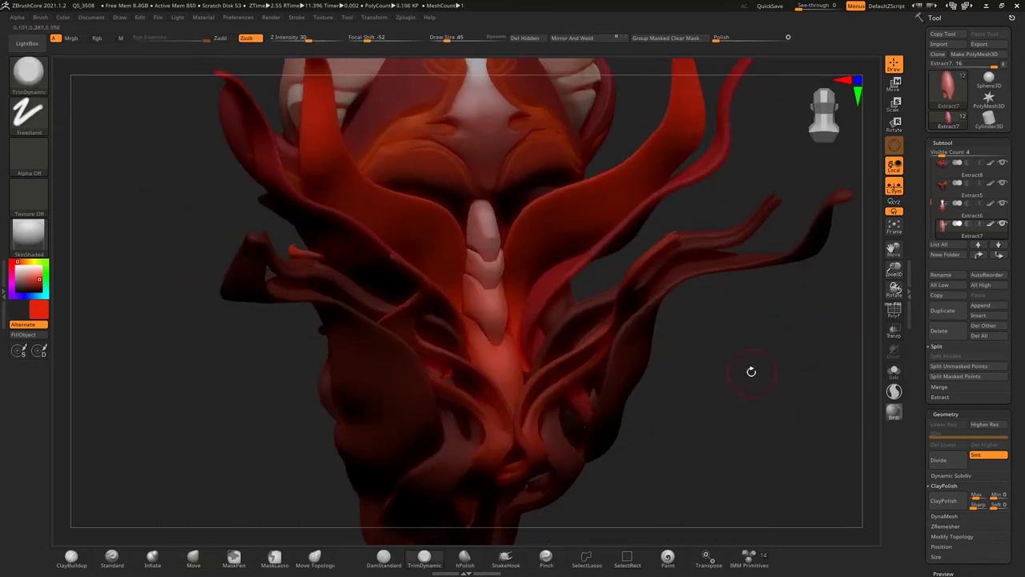
pyautogui.click(464, 555)
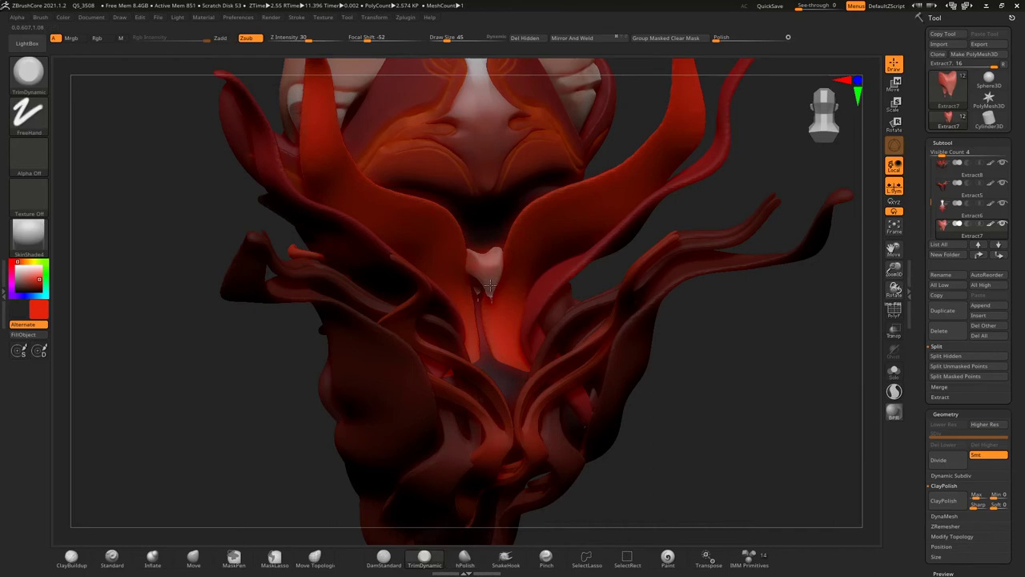
pyautogui.hotkey('ctrl', 'shift', 'z')
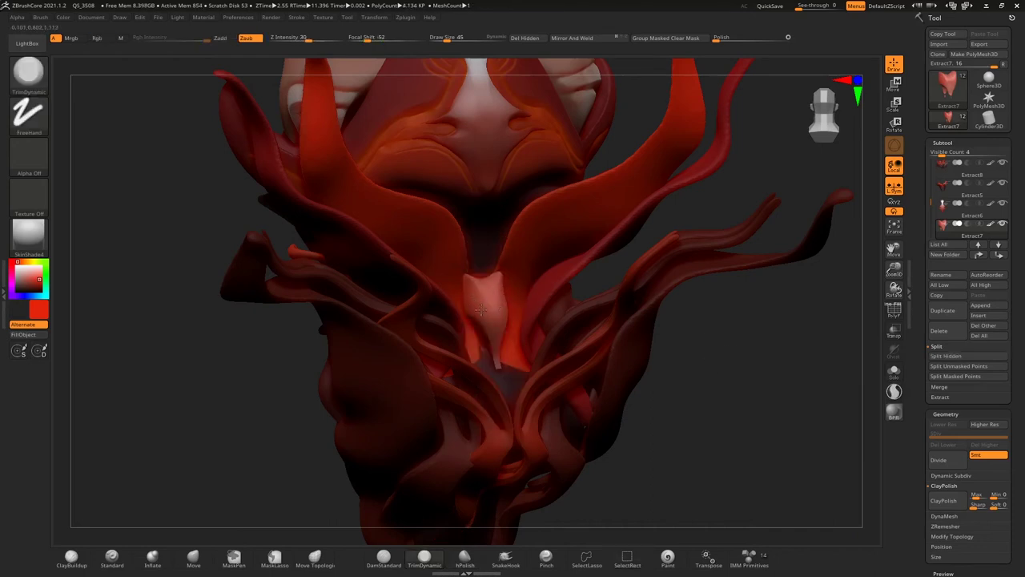
pyautogui.hotkey('ctrl', 'z')
pyautogui.hotkey('ctrl', 'z')
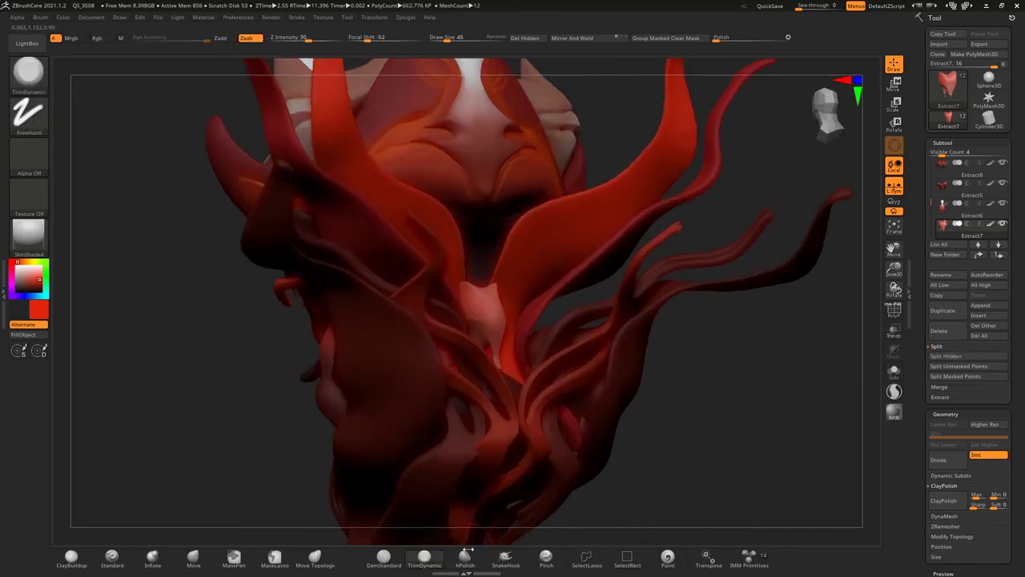
pyautogui.hotkey('ctrl', 'z')
# Shrink the brush to 28 and step through history to restore the segmented pale spine.
pyautogui.press('[')
pyautogui.press('[')
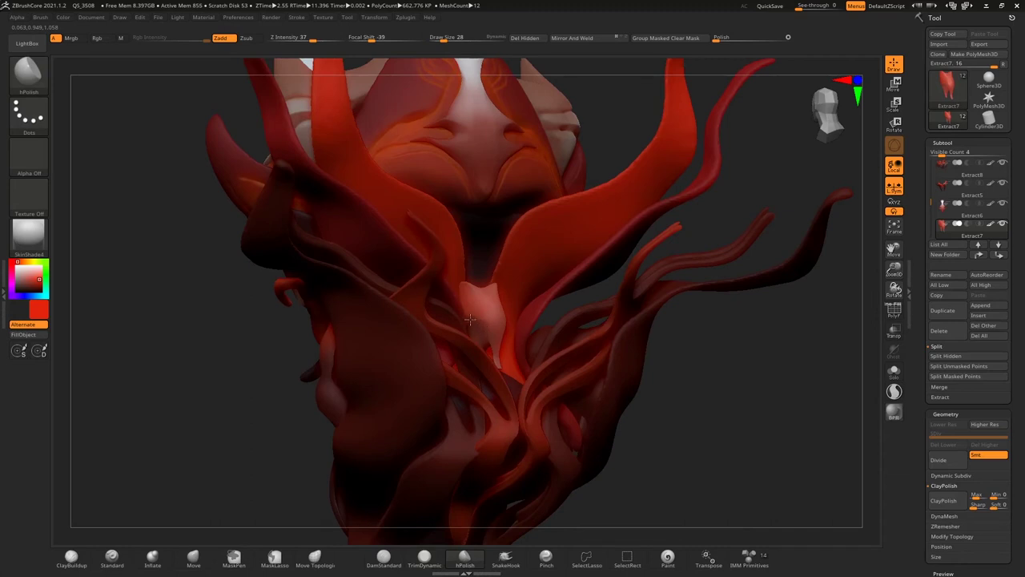
pyautogui.hotkey('ctrl', 'z')
pyautogui.hotkey('ctrl', 'z')
pyautogui.hotkey('ctrl', 'z')
pyautogui.hotkey('ctrl', 'z')
pyautogui.hotkey('ctrl', 'z')
pyautogui.hotkey('ctrl', 'z')
pyautogui.hotkey('ctrl', 'z')
pyautogui.hotkey('ctrl', 'z')
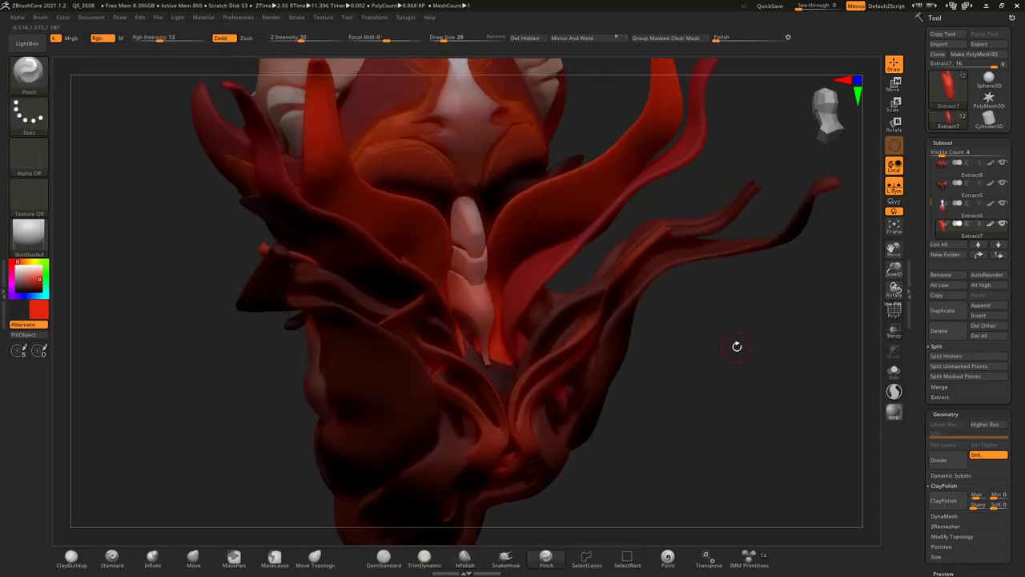
pyautogui.hotkey('ctrl', 'z')
pyautogui.hotkey('ctrl', 'z')
pyautogui.hotkey('ctrl', 'z')
pyautogui.hotkey('ctrl', 'z')
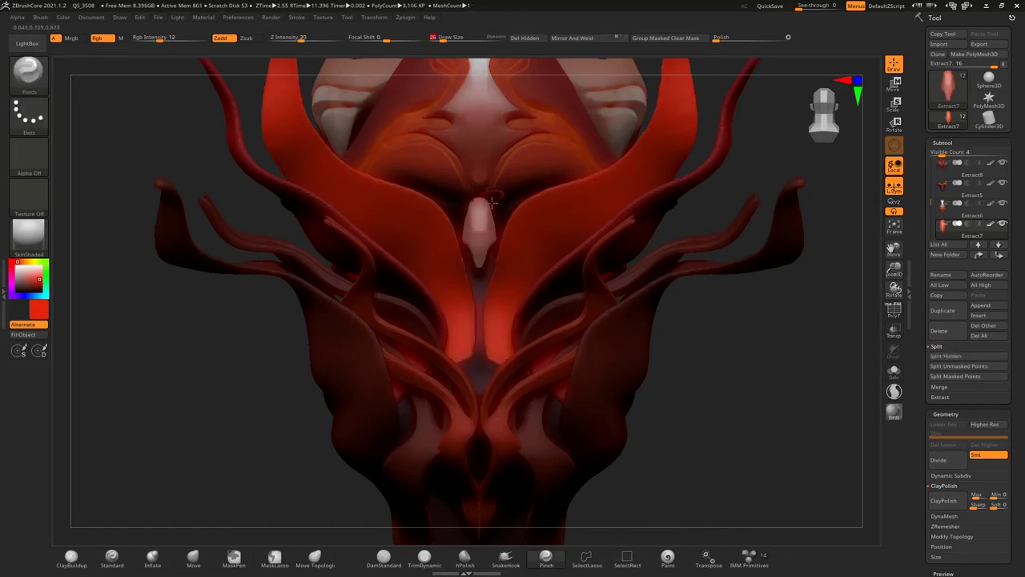
pyautogui.hotkey('ctrl', 'shift', 'z')
pyautogui.hotkey('ctrl', 'z')
pyautogui.hotkey('ctrl', 'shift', 'z')
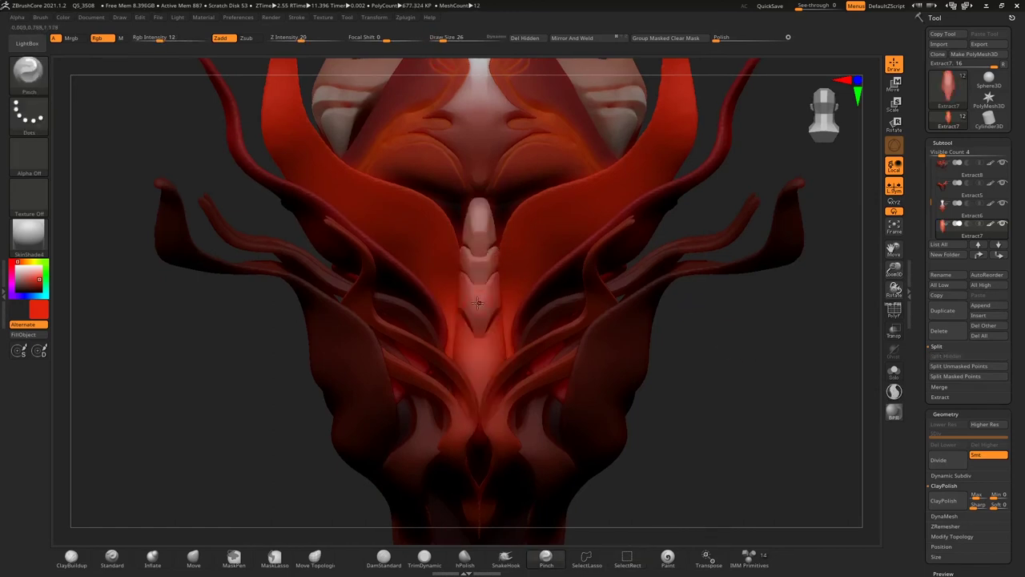
pyautogui.hotkey('ctrl', 'z')
pyautogui.hotkey('ctrl', 'shift', 'z')
# Orbit to the collar shell and select DamStandard with Draw Size 17.
pyautogui.press('f')
pyautogui.moveTo(878, 250)
pyautogui.mouseDown()
pyautogui.moveTo(792, 283)
pyautogui.moveTo(775, 333)
pyautogui.mouseUp()
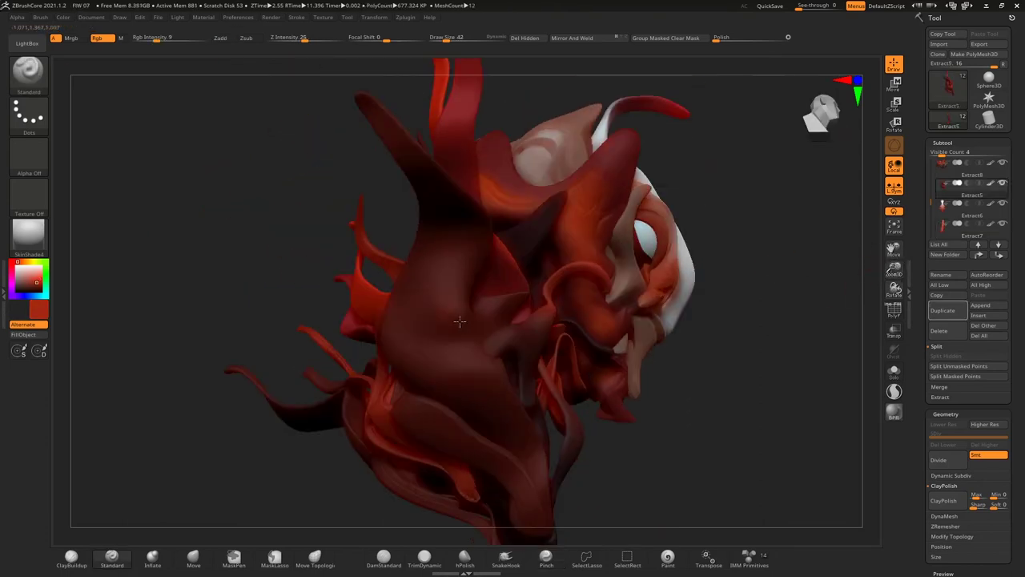
pyautogui.moveTo(231, 296)
pyautogui.mouseDown()
pyautogui.moveTo(477, 325)
pyautogui.moveTo(544, 274)
pyautogui.mouseUp()
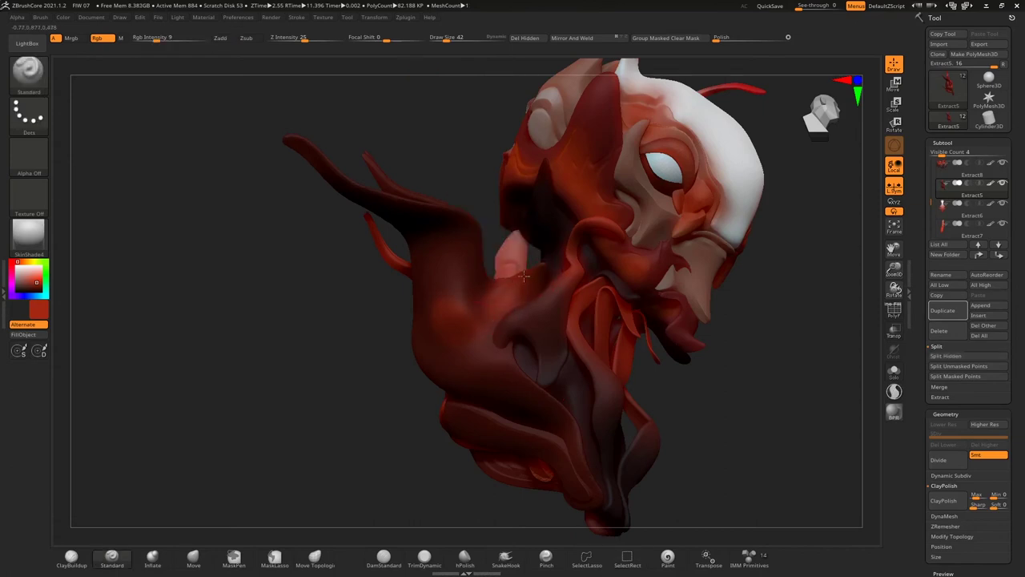
pyautogui.moveTo(491, 316); pyautogui.dragTo(534, 280)
pyautogui.moveTo(424, 365); pyautogui.dragTo(426, 309)
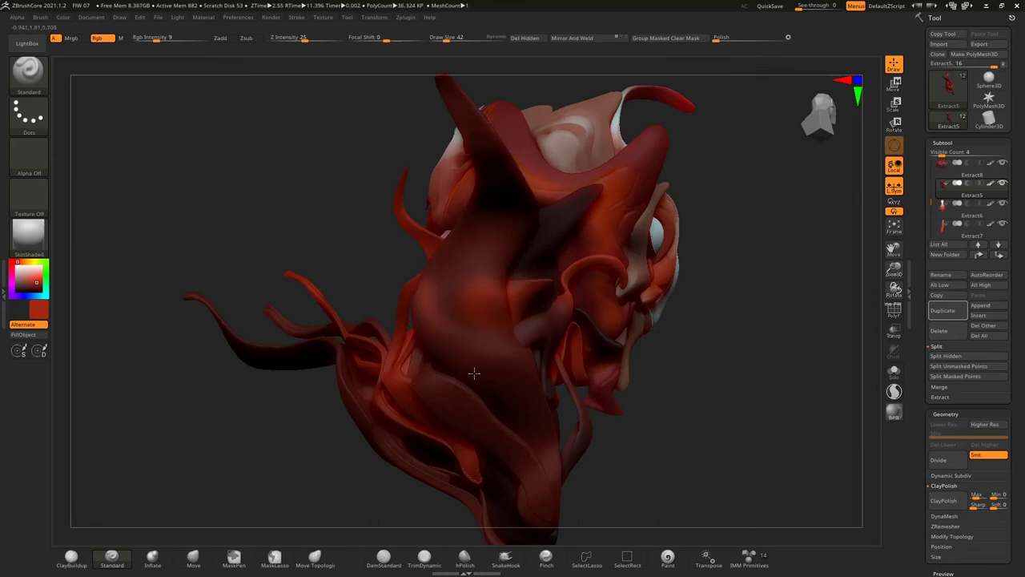
pyautogui.moveTo(430, 389); pyautogui.dragTo(512, 389)
pyautogui.moveTo(304, 435)
pyautogui.mouseDown()
pyautogui.moveTo(315, 406)
pyautogui.moveTo(485, 406)
pyautogui.mouseUp()
pyautogui.moveTo(288, 410); pyautogui.dragTo(289, 377)
pyautogui.click(383, 555)
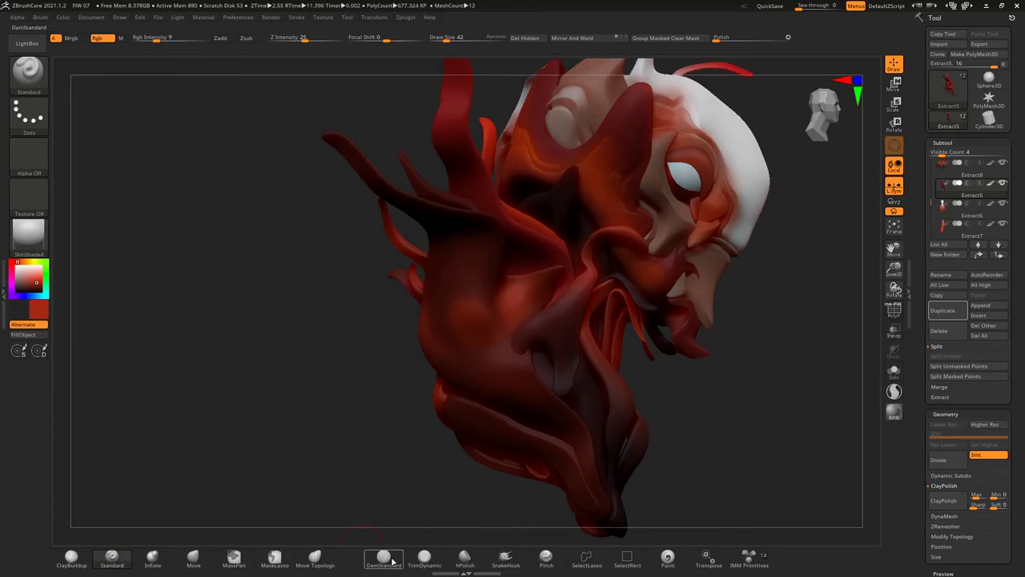
pyautogui.click(443, 38)
pyautogui.moveTo(444, 63); pyautogui.dragTo(451, 233)
pyautogui.click(305, 17)
# Carve two curved grooves into the dark red collar shell.
pyautogui.moveTo(424, 228)
pyautogui.mouseDown()
pyautogui.moveTo(393, 274)
pyautogui.moveTo(448, 328)
pyautogui.mouseUp()
pyautogui.moveTo(448, 329); pyautogui.dragTo(372, 226, button='right')
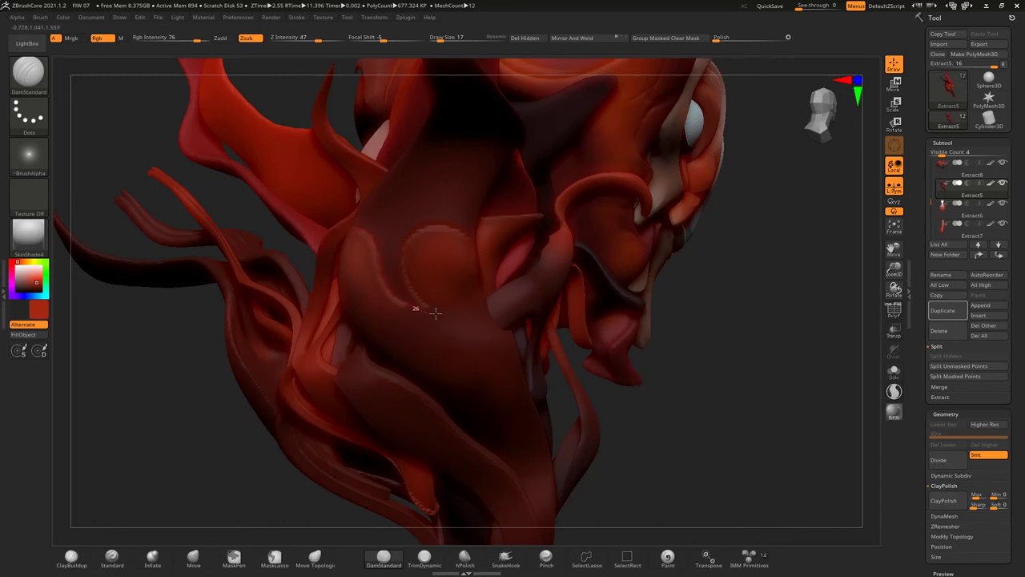
pyautogui.moveTo(727, 257); pyautogui.dragTo(432, 217)
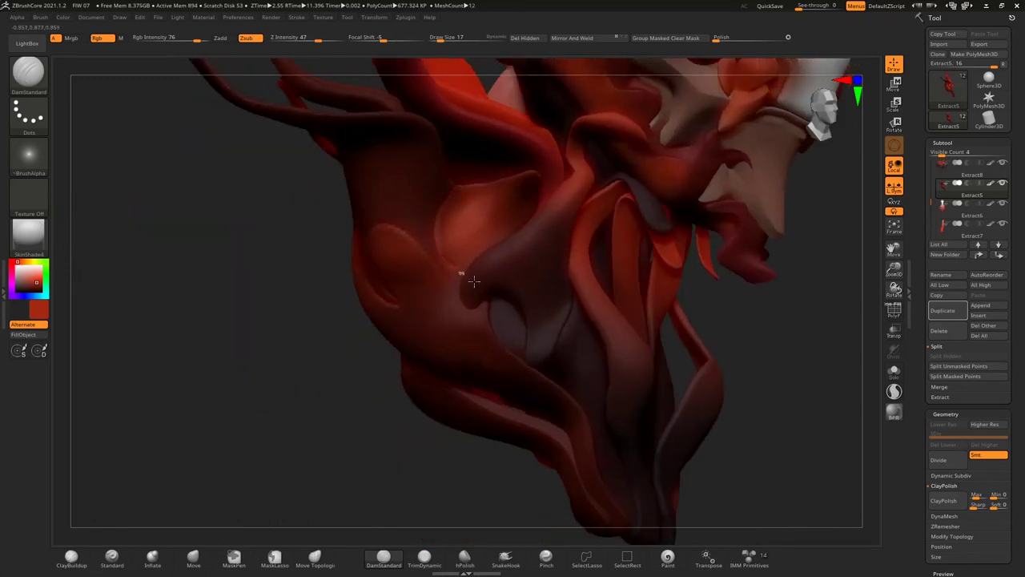
pyautogui.moveTo(406, 231); pyautogui.dragTo(418, 337, button='right')
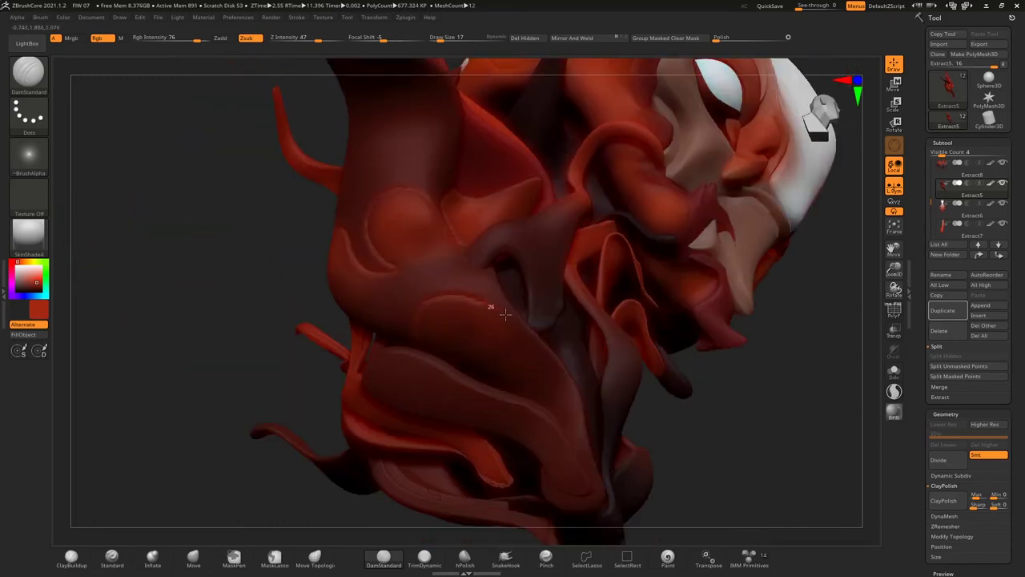
pyautogui.moveTo(172, 389)
pyautogui.mouseDown(button='right')
pyautogui.moveTo(415, 332)
pyautogui.moveTo(425, 310)
pyautogui.moveTo(417, 314)
pyautogui.mouseUp(button='right')
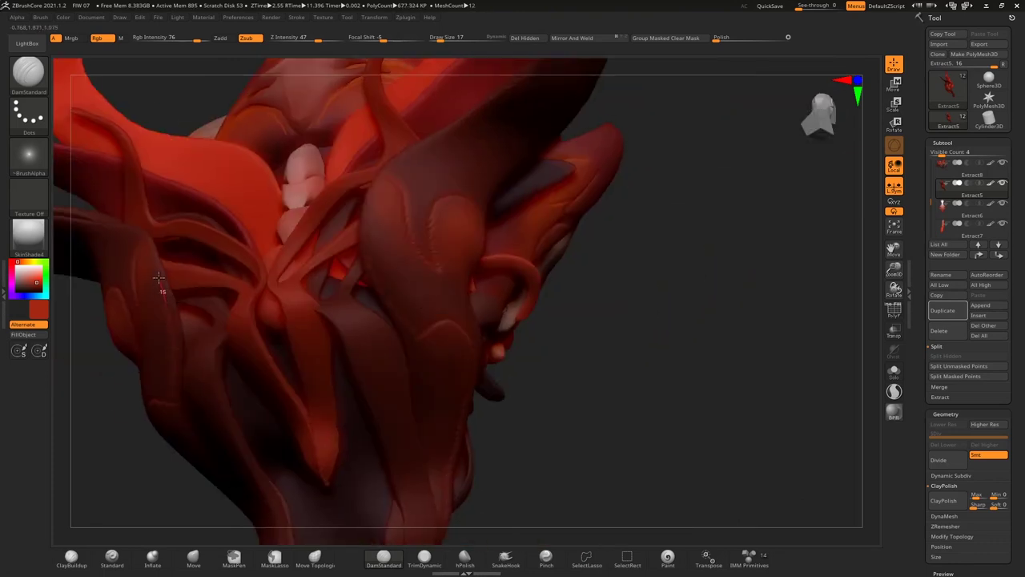
pyautogui.moveTo(136, 232)
pyautogui.mouseDown(button='right')
pyautogui.moveTo(647, 318)
pyautogui.moveTo(354, 245)
pyautogui.mouseUp(button='right')
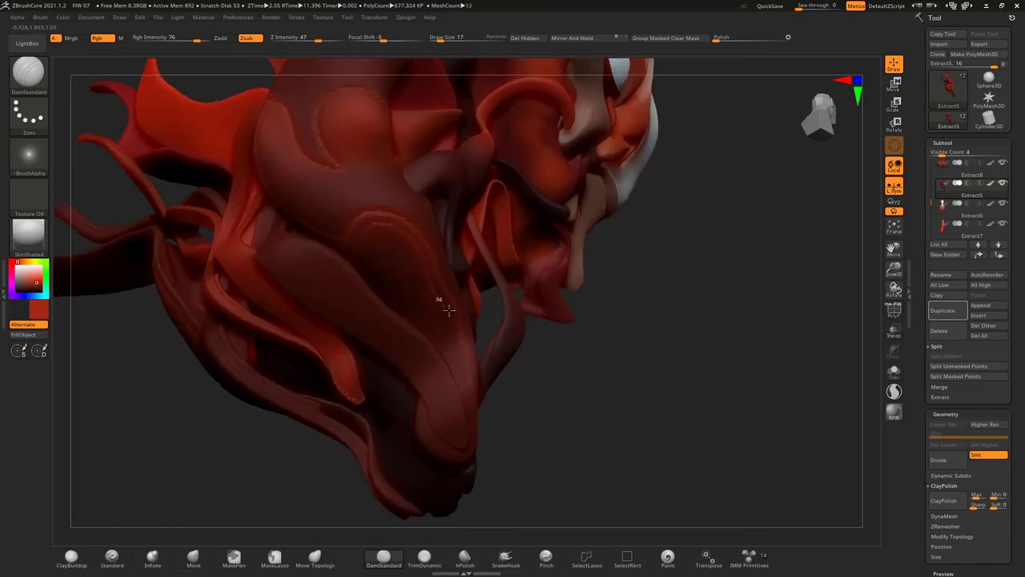
# Switch to the Pinch brush and refine the creases while orbiting around the face.
pyautogui.write('bpi')
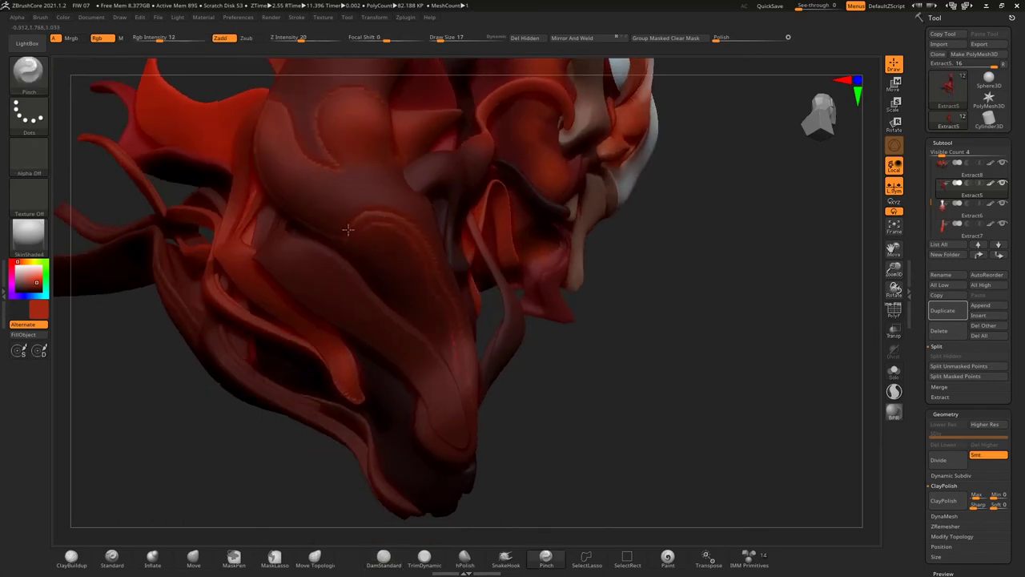
pyautogui.write('i37')
pyautogui.write('i76')
pyautogui.write('s15')
pyautogui.write('u34')
pyautogui.moveTo(271, 99); pyautogui.dragTo(370, 86, button='right')
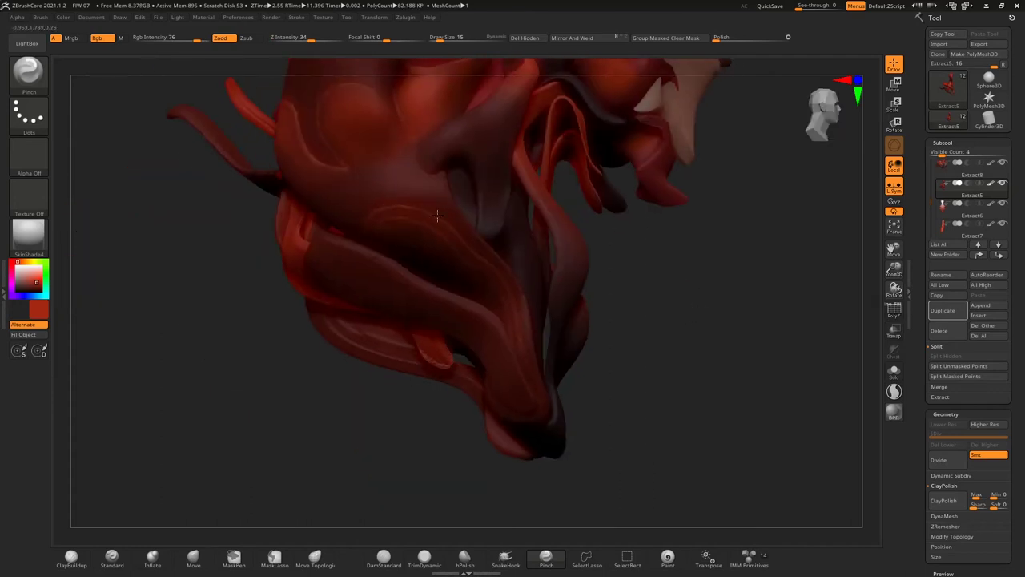
pyautogui.moveTo(293, 377); pyautogui.dragTo(376, 214, button='right')
pyautogui.press('shift')
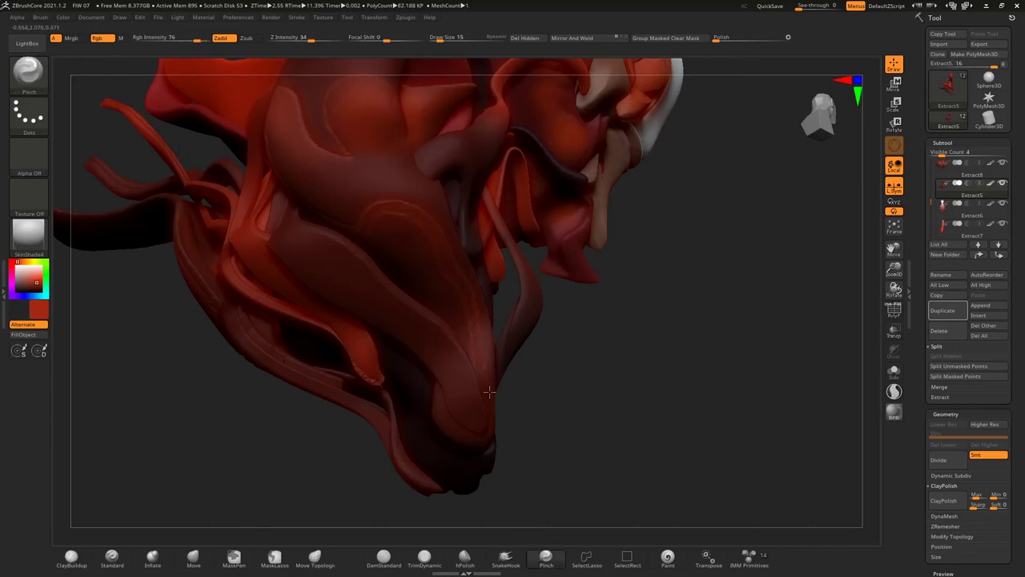
pyautogui.moveTo(377, 207); pyautogui.dragTo(392, 136, button='right')
pyautogui.press('shift')
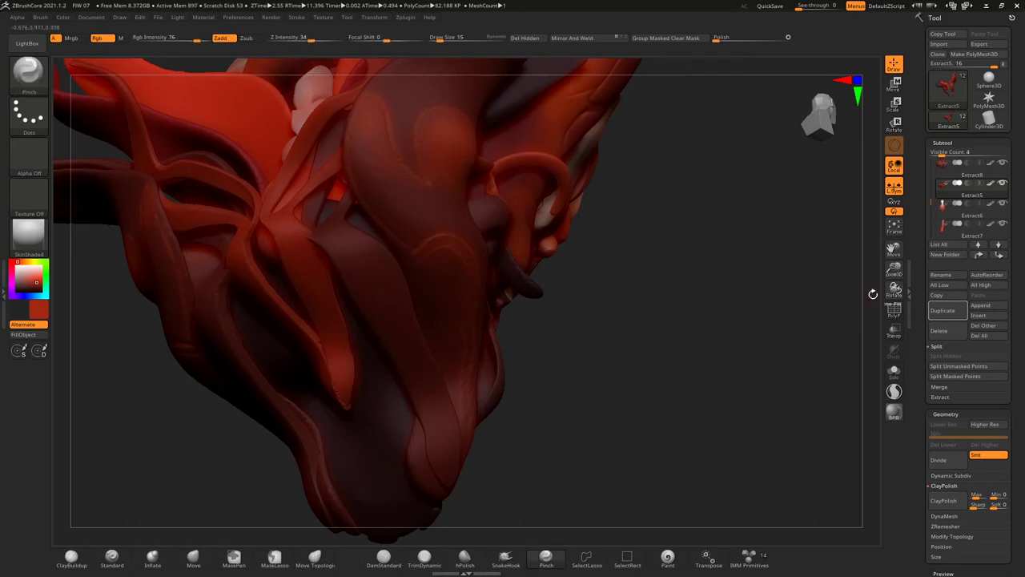
pyautogui.moveTo(890, 288)
pyautogui.mouseDown()
pyautogui.moveTo(748, 277)
pyautogui.moveTo(654, 369)
pyautogui.mouseUp()
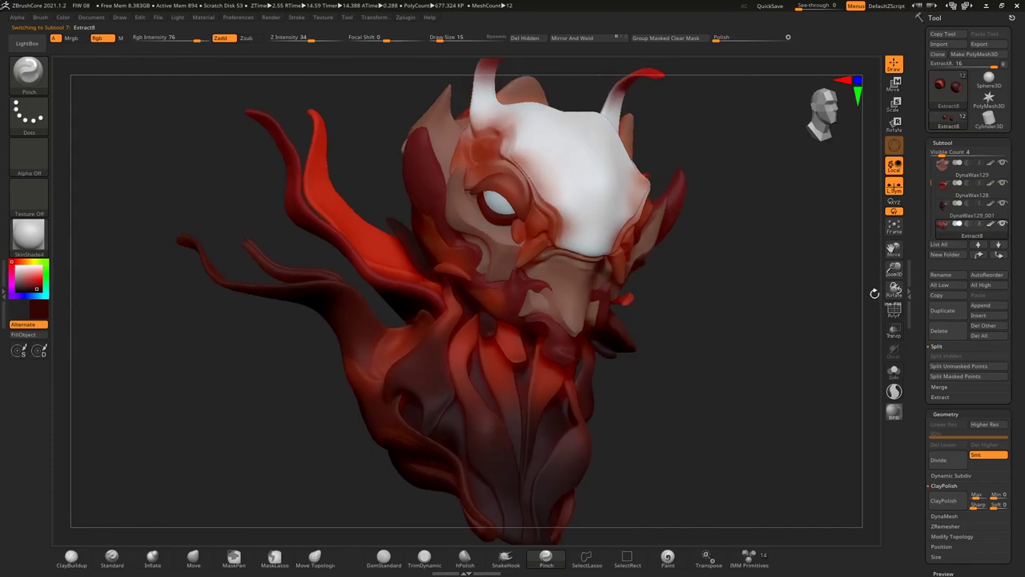
# Reselect DamStandard and solo the active collar piece to inspect it, then show all pieces again.
pyautogui.click(383, 554)
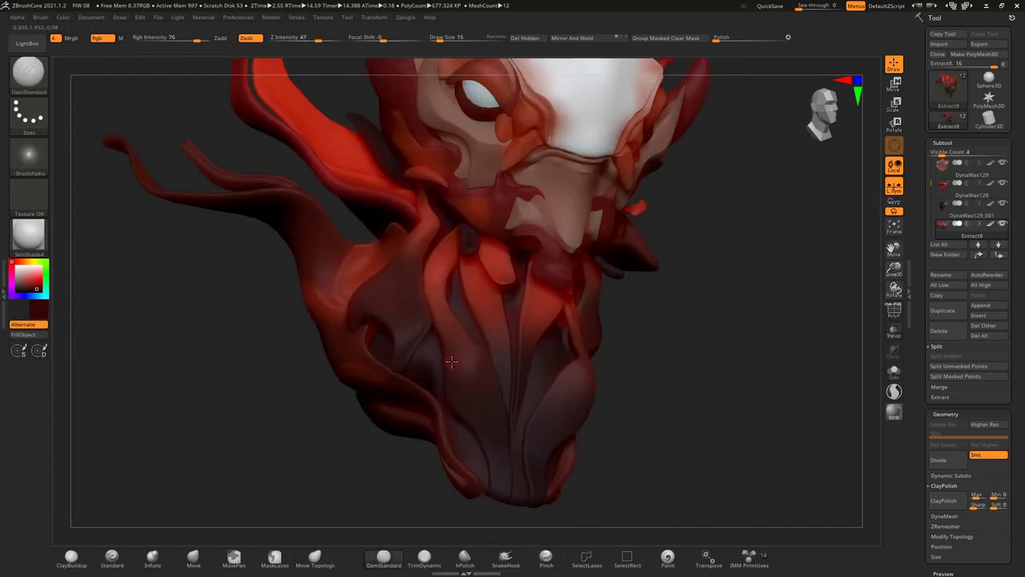
pyautogui.scroll(2, 475, 381)
pyautogui.scroll(2, 456, 366)
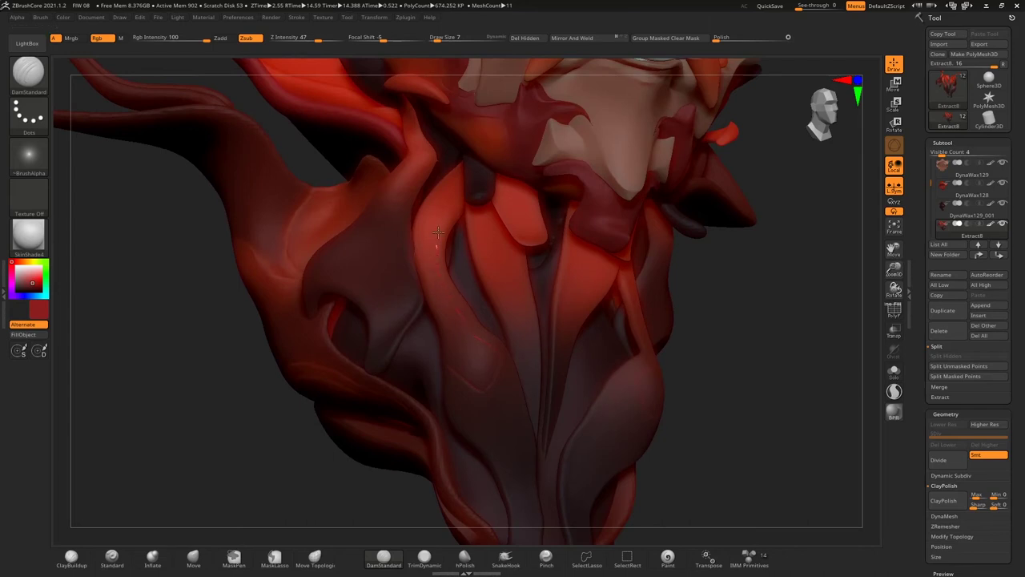
pyautogui.hotkey('ctrl', 'shift', 's')
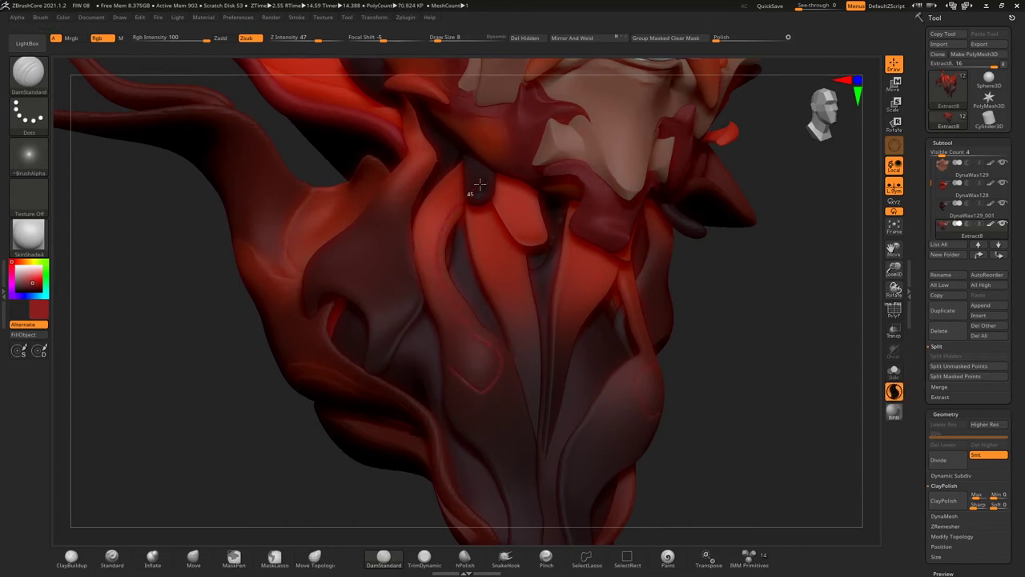
pyautogui.moveTo(761, 323)
pyautogui.mouseDown()
pyautogui.moveTo(727, 331)
pyautogui.moveTo(670, 312)
pyautogui.moveTo(445, 365)
pyautogui.mouseUp()
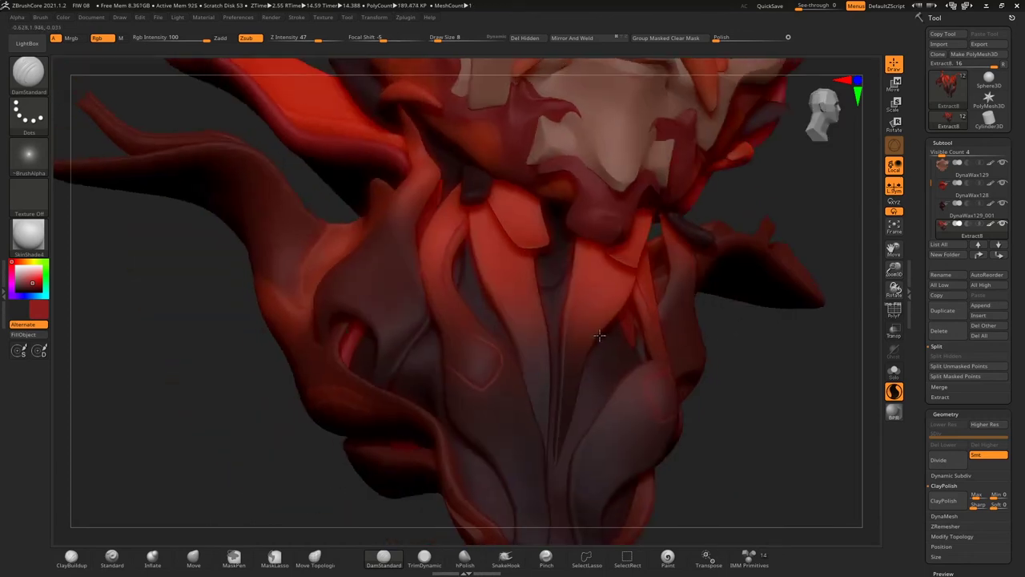
pyautogui.moveTo(419, 366); pyautogui.dragTo(452, 355, button='right')
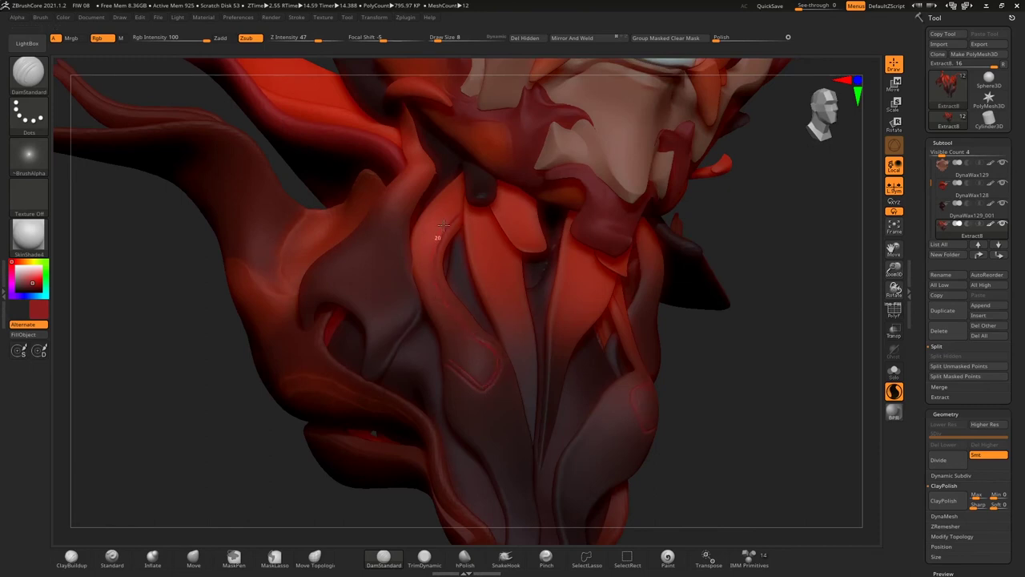
pyautogui.hotkey('alt', 's')
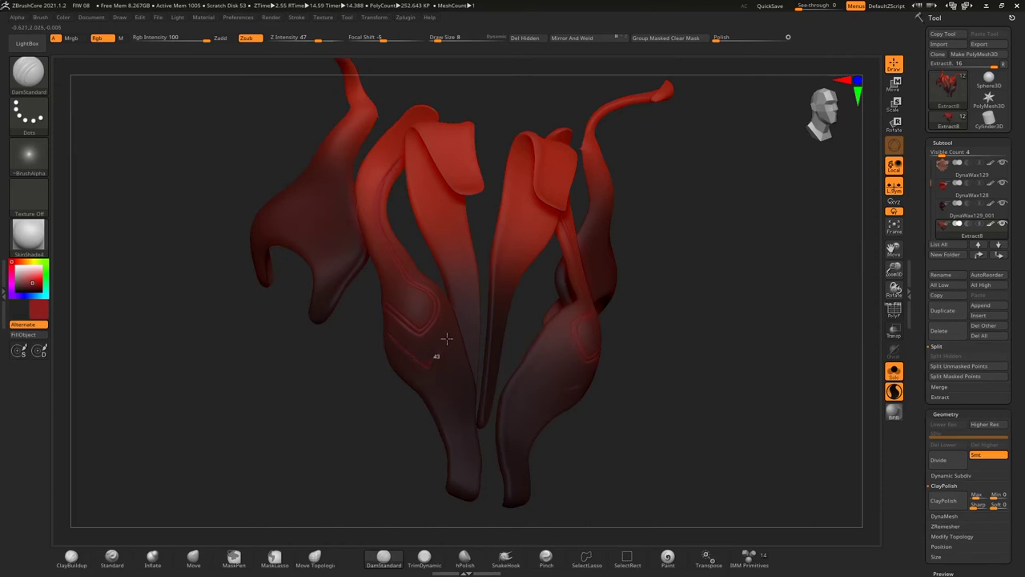
pyautogui.hotkey('alt', 's')
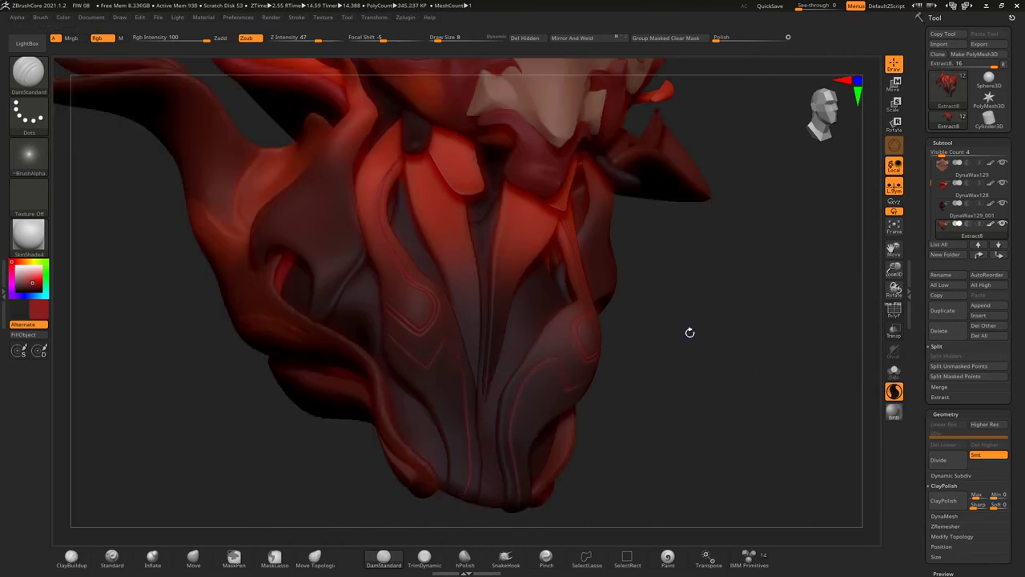
# Frame the whole bust and orbit in closely around the twisted red collar strands.
pyautogui.click(894, 226)
pyautogui.moveTo(848, 232)
pyautogui.mouseDown()
pyautogui.moveTo(824, 247)
pyautogui.moveTo(893, 274)
pyautogui.moveTo(404, 309)
pyautogui.mouseUp()
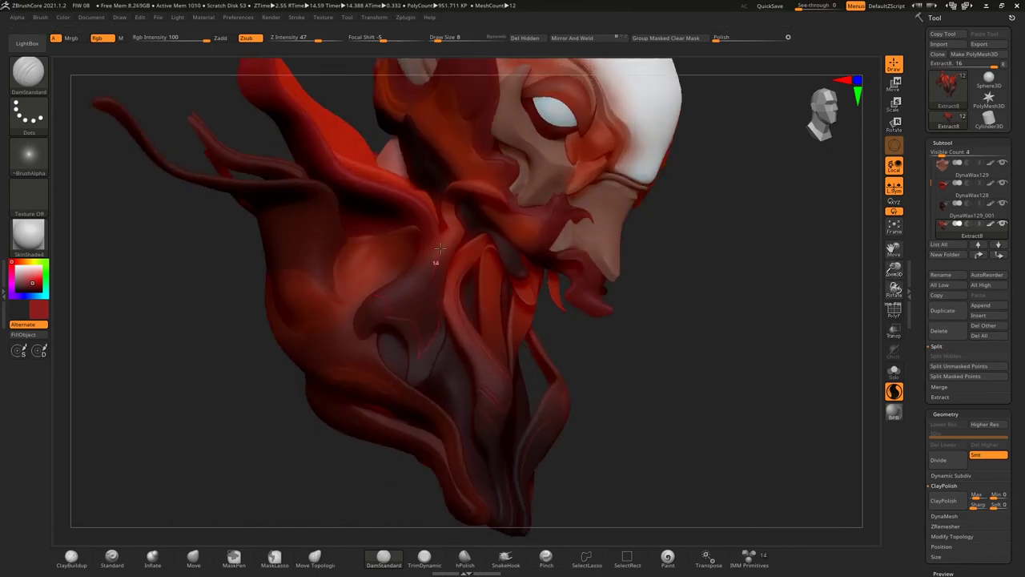
pyautogui.moveTo(710, 254)
pyautogui.mouseDown()
pyautogui.moveTo(216, 408)
pyautogui.moveTo(377, 294)
pyautogui.mouseUp()
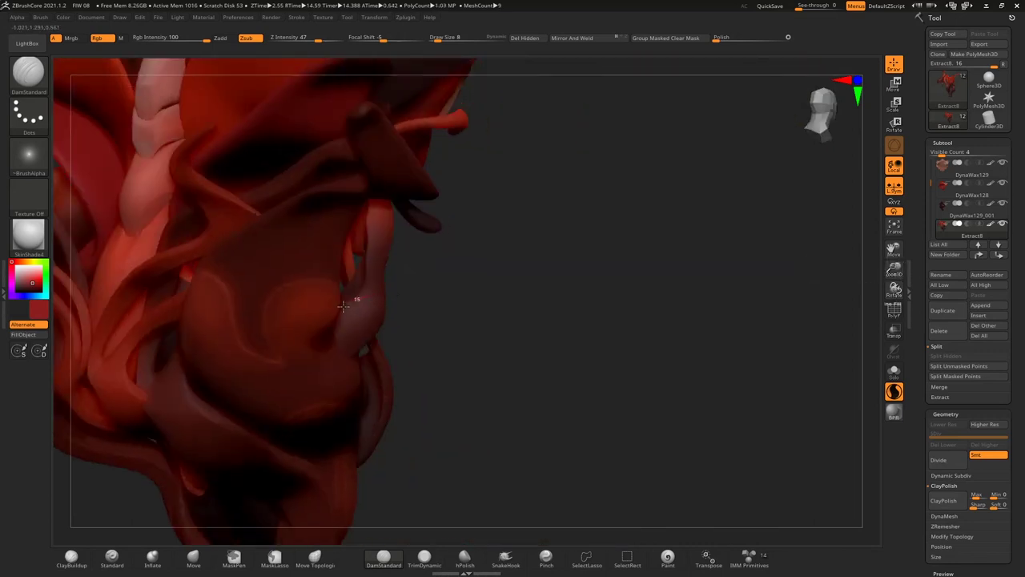
pyautogui.moveTo(319, 347)
pyautogui.mouseDown()
pyautogui.moveTo(419, 309)
pyautogui.moveTo(378, 294)
pyautogui.mouseUp()
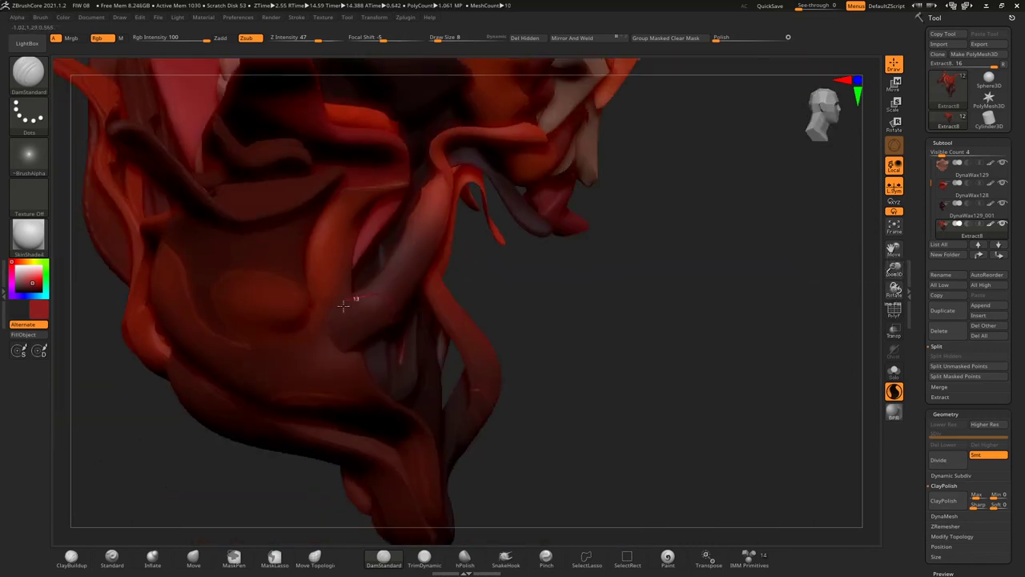
pyautogui.moveTo(318, 332)
pyautogui.mouseDown()
pyautogui.moveTo(542, 293)
pyautogui.moveTo(192, 430)
pyautogui.moveTo(237, 412)
pyautogui.mouseUp()
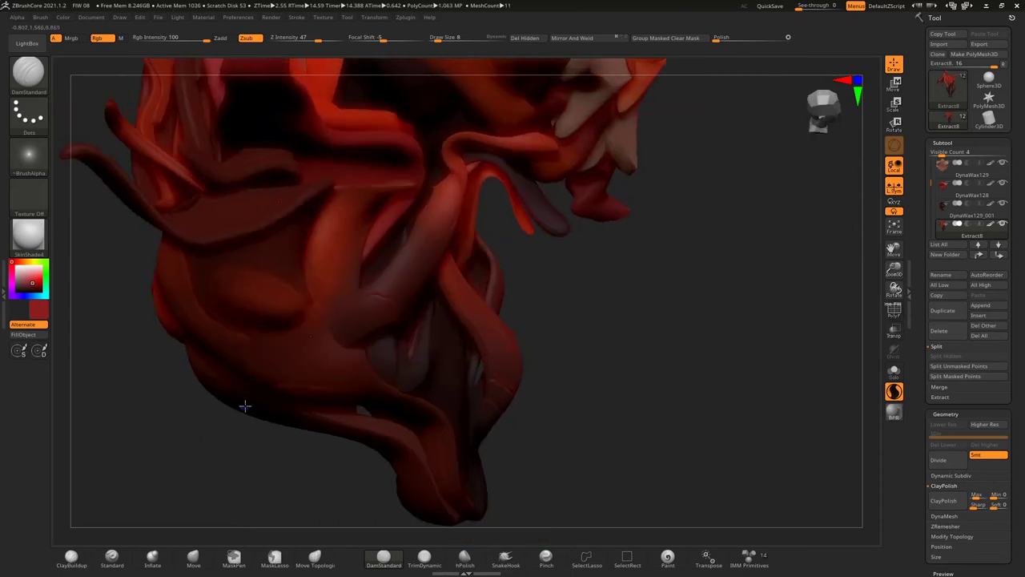
pyautogui.moveTo(403, 312)
pyautogui.mouseDown()
pyautogui.moveTo(611, 259)
pyautogui.moveTo(425, 291)
pyautogui.mouseUp()
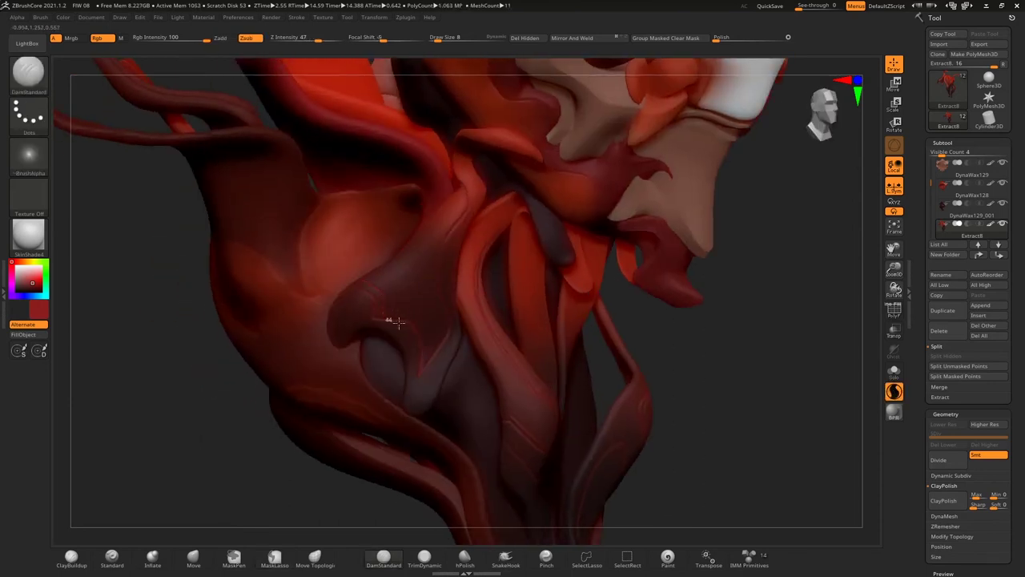
pyautogui.moveTo(425, 380)
pyautogui.mouseDown()
pyautogui.moveTo(243, 418)
pyautogui.moveTo(249, 442)
pyautogui.moveTo(353, 280)
pyautogui.mouseUp()
pyautogui.moveTo(301, 333)
pyautogui.mouseDown()
pyautogui.moveTo(562, 224)
pyautogui.moveTo(434, 382)
pyautogui.mouseUp()
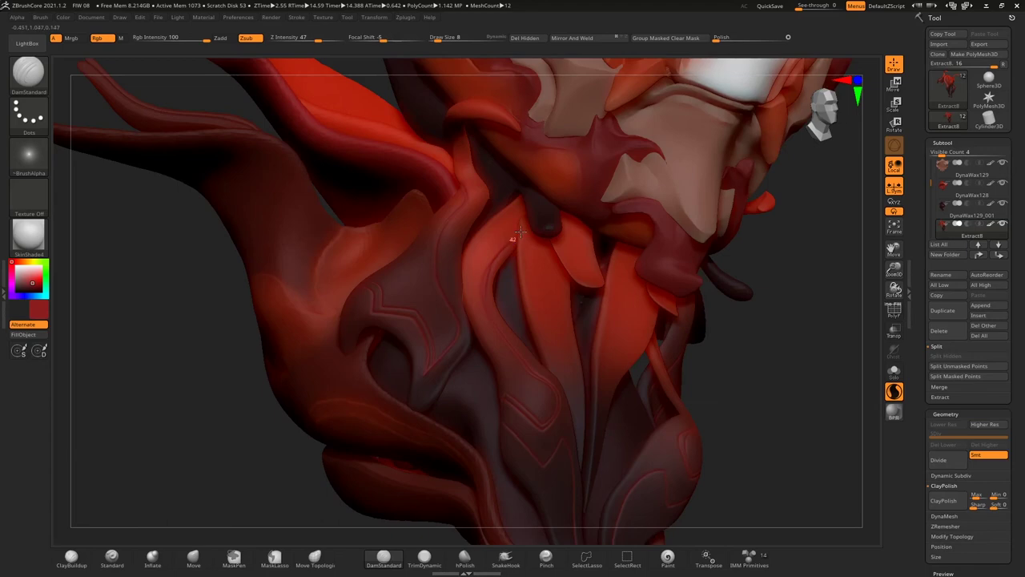
# Hide the orange strand polygroup to see beneath it, then bring the strands back.
pyautogui.keyDown('ctrl'); pyautogui.keyDown('alt'); pyautogui.keyDown('shift'); pyautogui.click(520, 231); pyautogui.keyUp('shift'); pyautogui.keyUp('alt'); pyautogui.keyUp('ctrl')
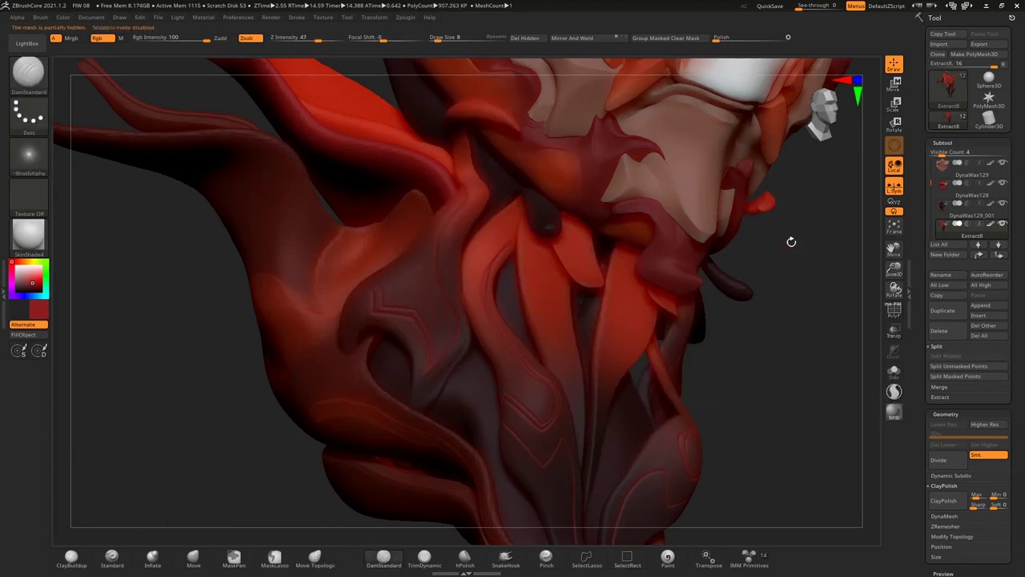
pyautogui.moveTo(790, 241); pyautogui.dragTo(718, 279)
pyautogui.keyDown('ctrl'); pyautogui.keyDown('shift'); pyautogui.click(718, 279); pyautogui.keyUp('shift'); pyautogui.keyUp('ctrl')
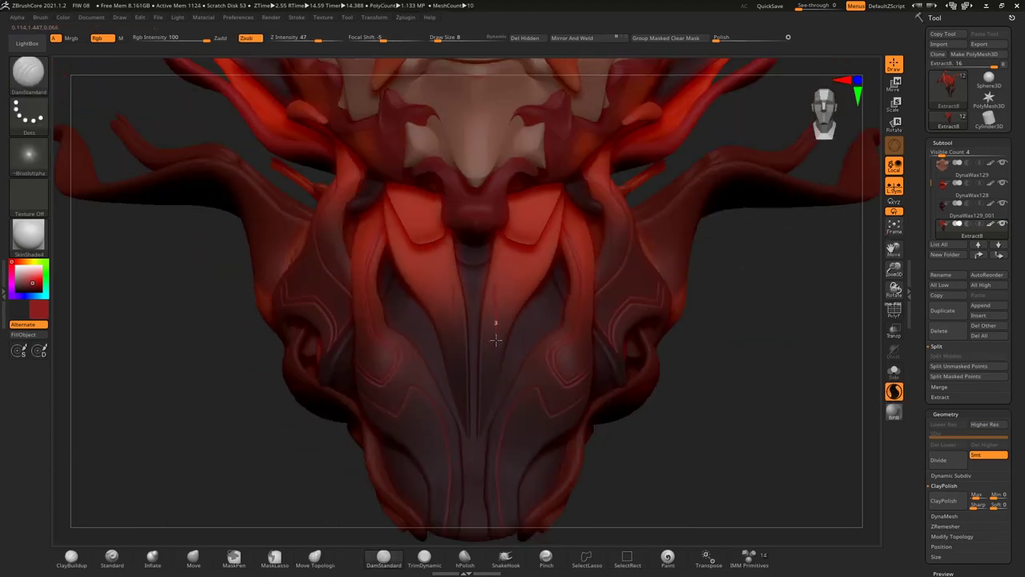
pyautogui.moveTo(545, 260); pyautogui.dragTo(460, 302, button='right')
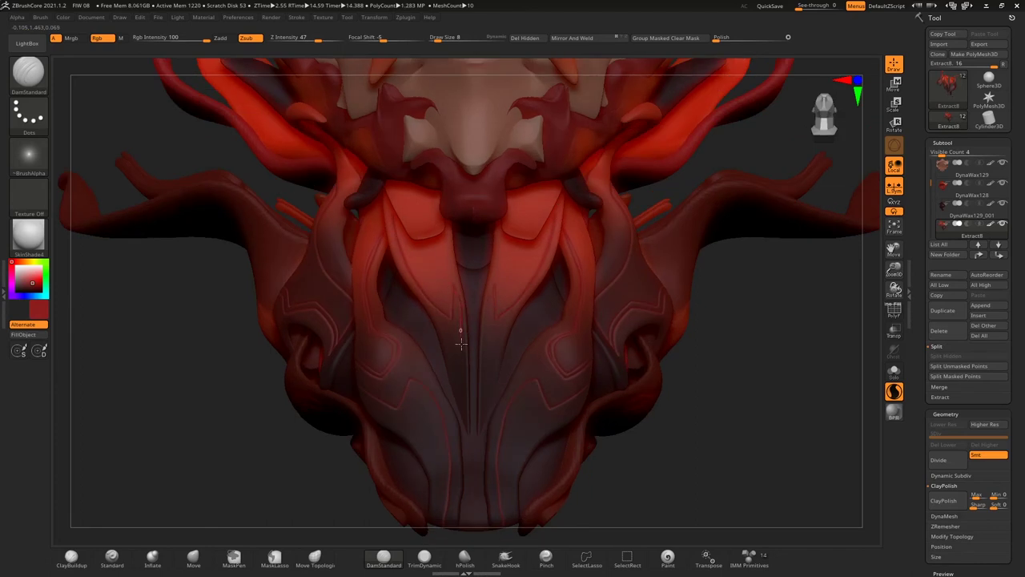
# Solo the collar strands and carve DamStandard groove lines, then show the full head with DynaWax129 active.
pyautogui.moveTo(744, 414)
pyautogui.mouseDown()
pyautogui.moveTo(774, 290)
pyautogui.moveTo(395, 155)
pyautogui.mouseUp()
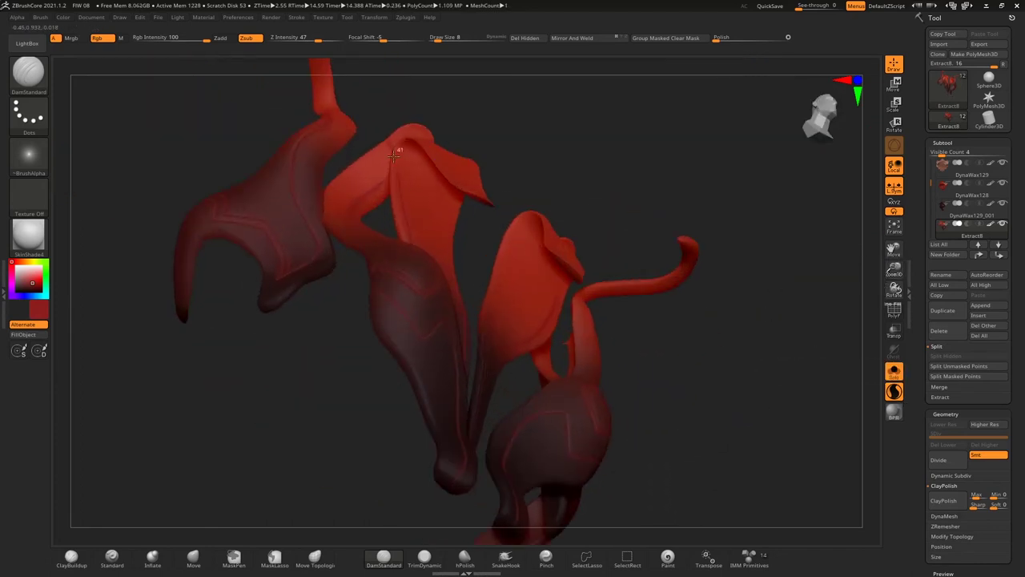
pyautogui.moveTo(590, 188); pyautogui.dragTo(472, 196)
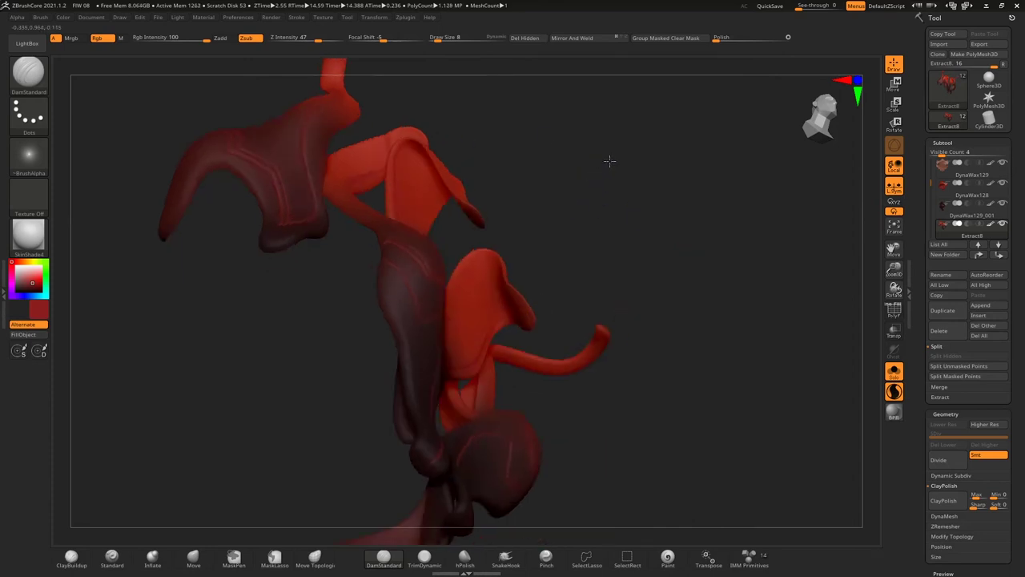
pyautogui.moveTo(206, 238)
pyautogui.mouseDown()
pyautogui.moveTo(412, 174)
pyautogui.moveTo(401, 154)
pyautogui.mouseUp()
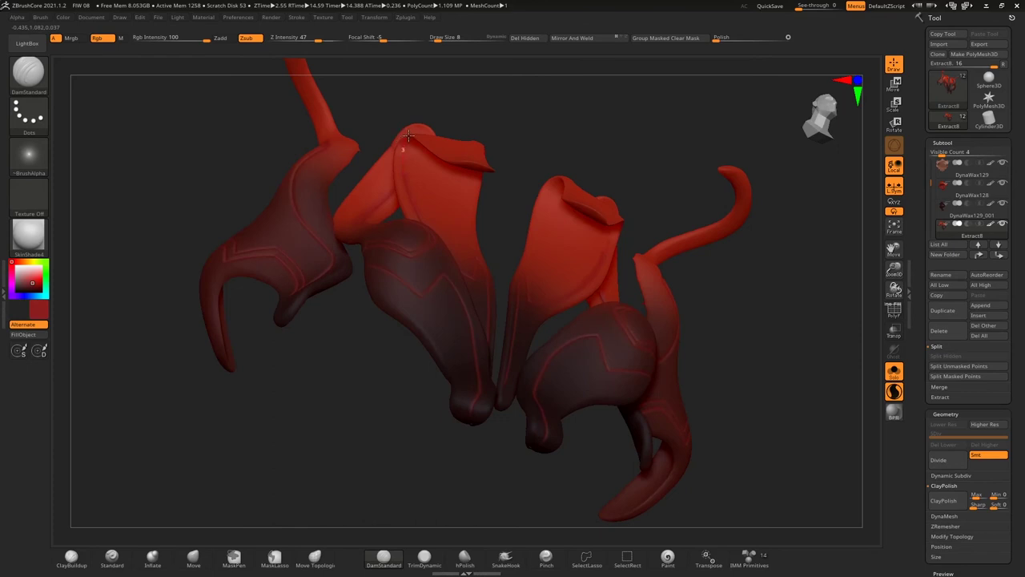
pyautogui.moveTo(447, 181)
pyautogui.mouseDown()
pyautogui.moveTo(542, 207)
pyautogui.moveTo(773, 321)
pyautogui.moveTo(773, 339)
pyautogui.mouseUp()
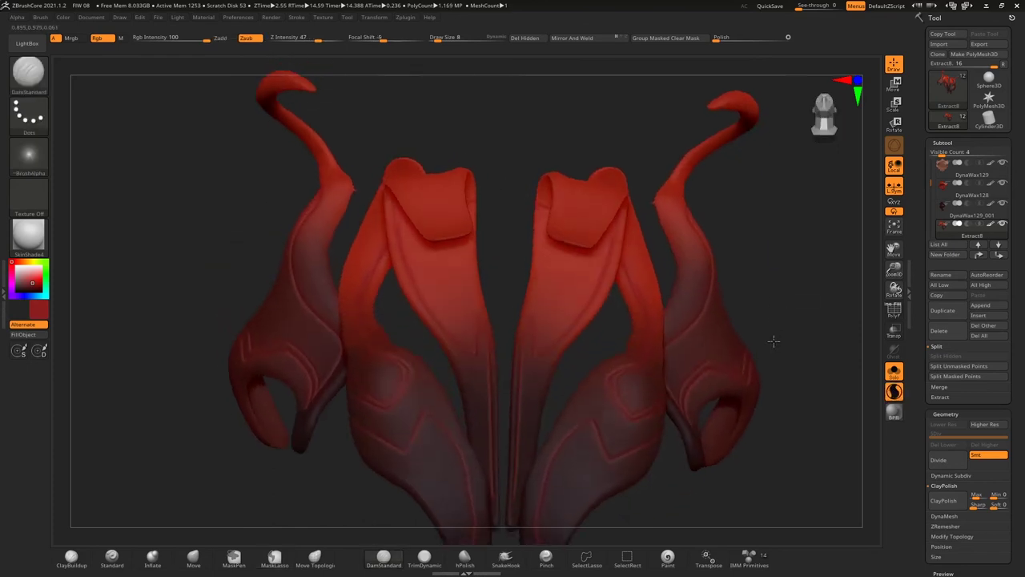
pyautogui.click(894, 370)
pyautogui.moveTo(809, 272)
pyautogui.mouseDown()
pyautogui.moveTo(687, 248)
pyautogui.moveTo(721, 265)
pyautogui.mouseUp()
pyautogui.moveTo(893, 268)
pyautogui.mouseDown()
pyautogui.moveTo(895, 295)
pyautogui.moveTo(809, 289)
pyautogui.mouseUp()
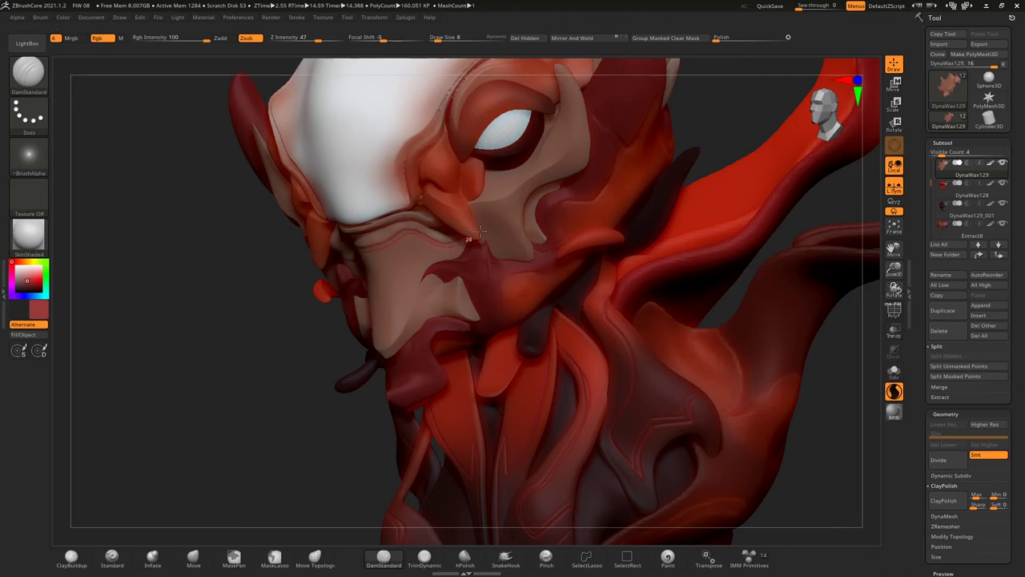
# Turn the head toward a front-side view and switch to the Pinch brush.
pyautogui.moveTo(245, 321)
pyautogui.mouseDown()
pyautogui.moveTo(343, 247)
pyautogui.moveTo(318, 311)
pyautogui.moveTo(333, 337)
pyautogui.mouseUp()
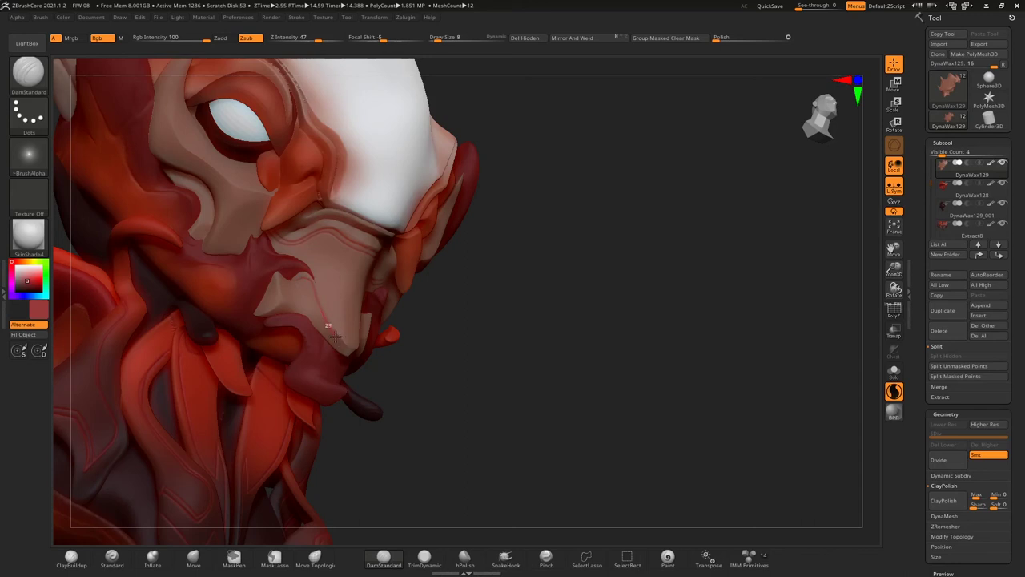
pyautogui.moveTo(499, 261); pyautogui.dragTo(297, 285)
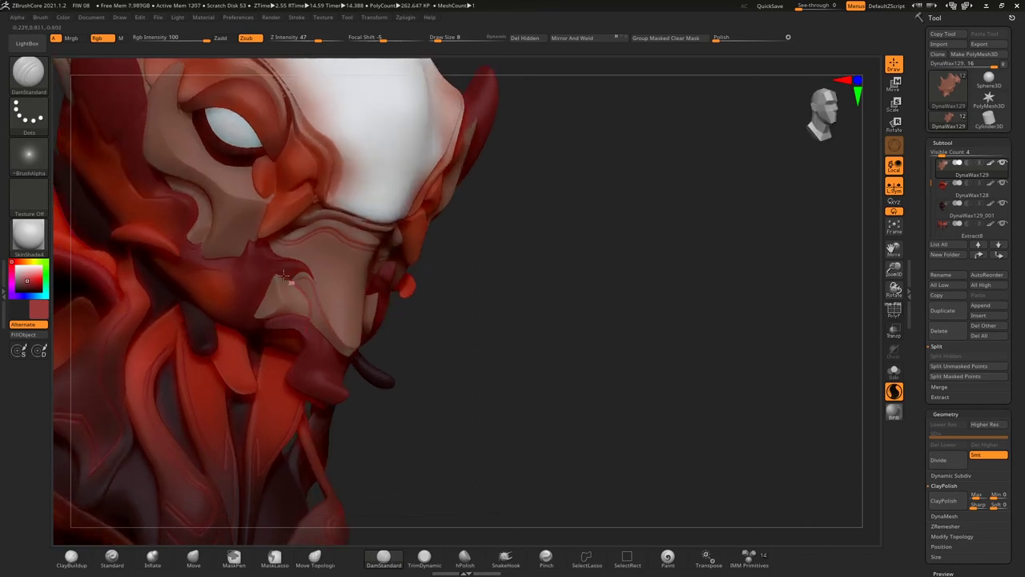
pyautogui.press('b')
pyautogui.press('p')
pyautogui.press('i')
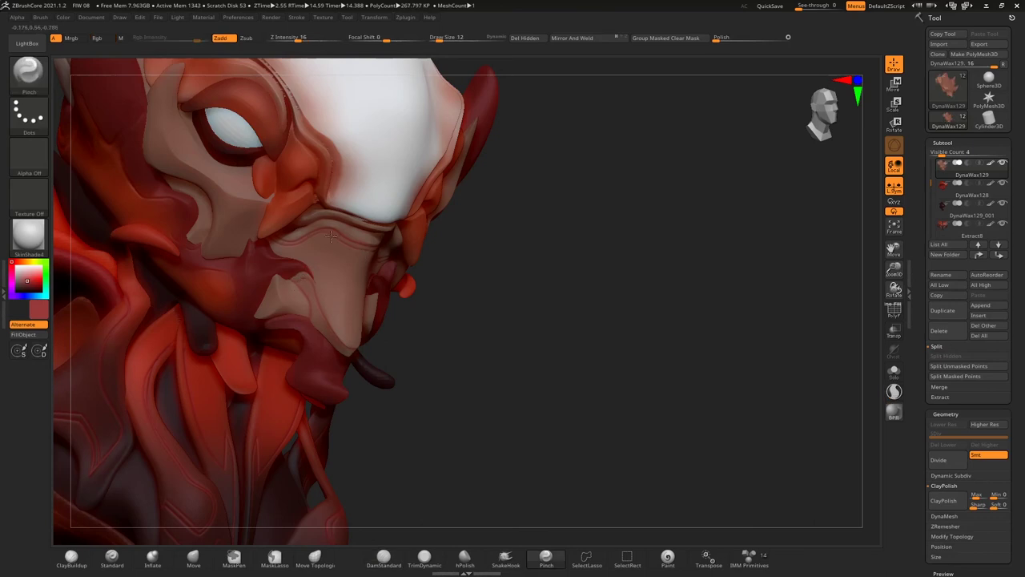
pyautogui.moveTo(328, 234)
pyautogui.mouseDown(button='right')
pyautogui.moveTo(515, 245)
pyautogui.moveTo(375, 251)
pyautogui.mouseUp(button='right')
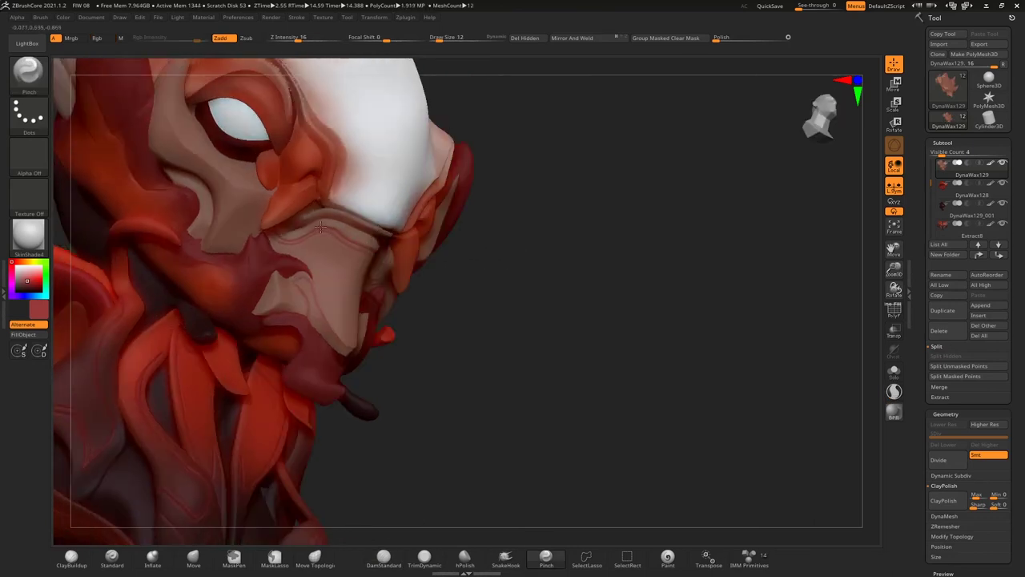
pyautogui.moveTo(498, 280); pyautogui.dragTo(492, 313, button='right')
# Select the DynaWax128 piece and carve a crease along the cheek edge with DamStandard.
pyautogui.keyDown('alt'); pyautogui.click(268, 270); pyautogui.keyUp('alt')
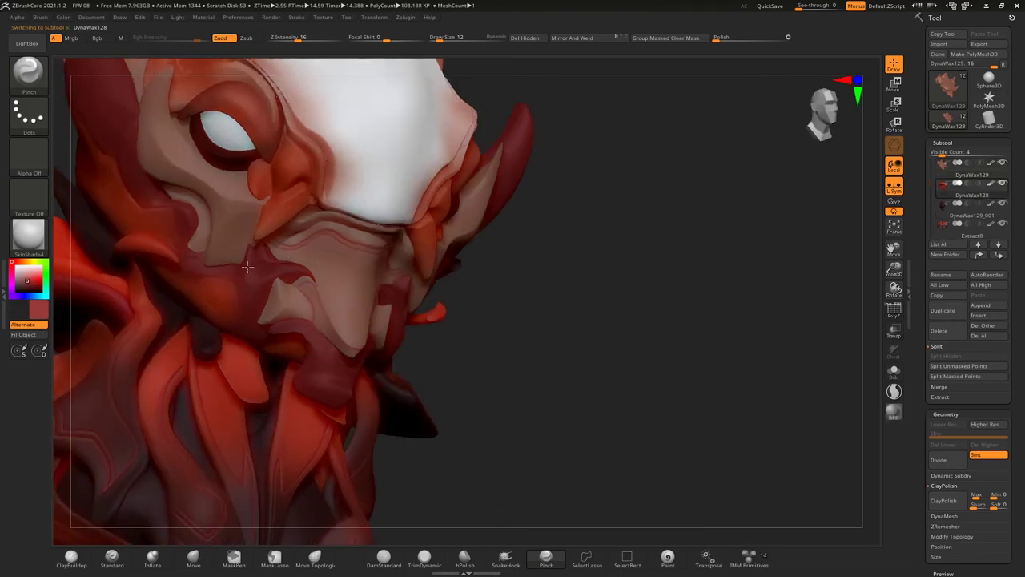
pyautogui.press('b')
pyautogui.press('d')
pyautogui.press('s')
pyautogui.moveTo(209, 203); pyautogui.dragTo(183, 269)
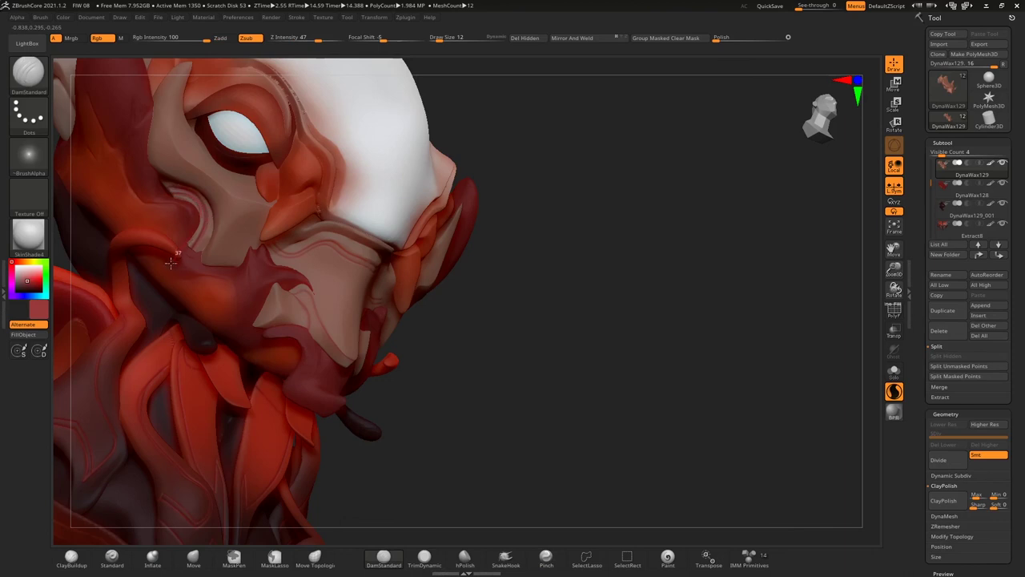
# Switch back to Pinch and pick a brighter red colour.
pyautogui.press('b')
pyautogui.press('p')
pyautogui.press('i')
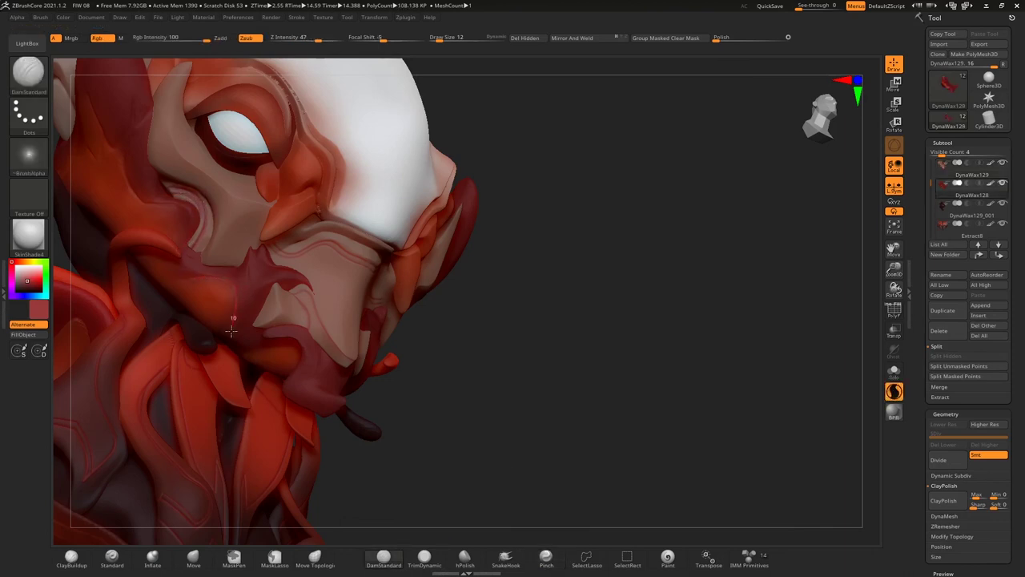
pyautogui.press('c')
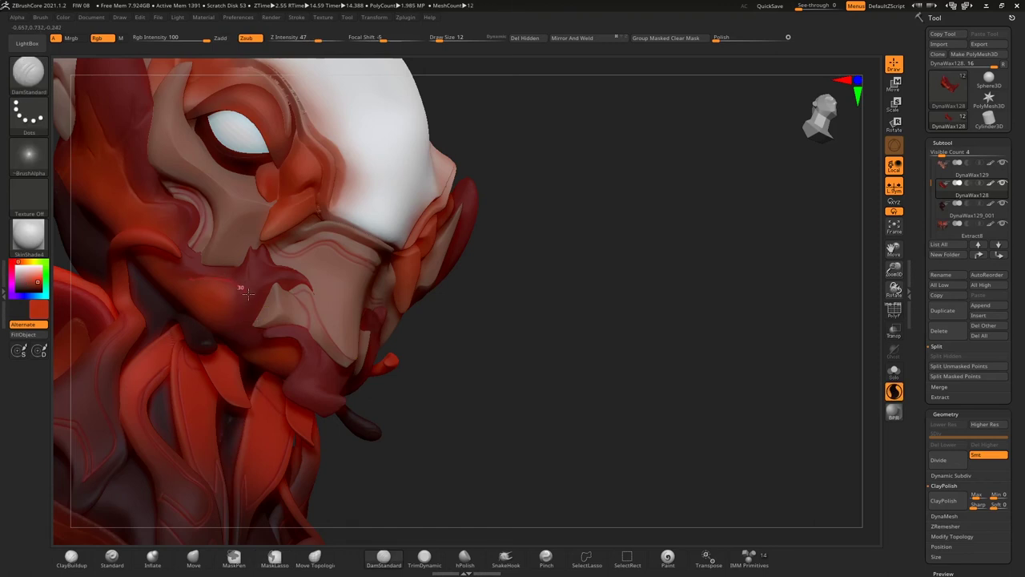
pyautogui.moveTo(188, 280); pyautogui.dragTo(197, 264, button='right')
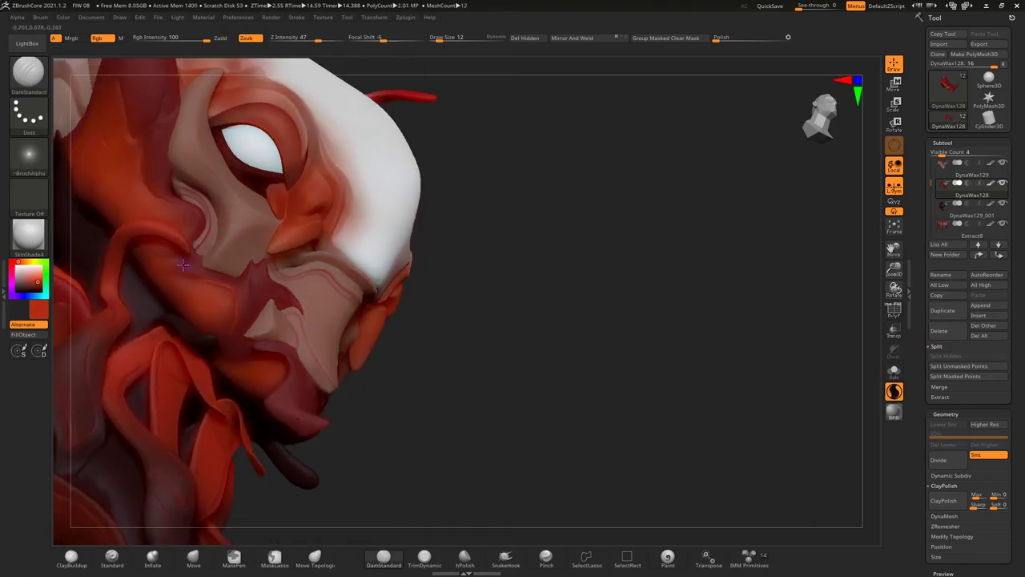
# Solo DynaWax128 to check the horn from below, then show the full character with Pinch active.
pyautogui.click(894, 370)
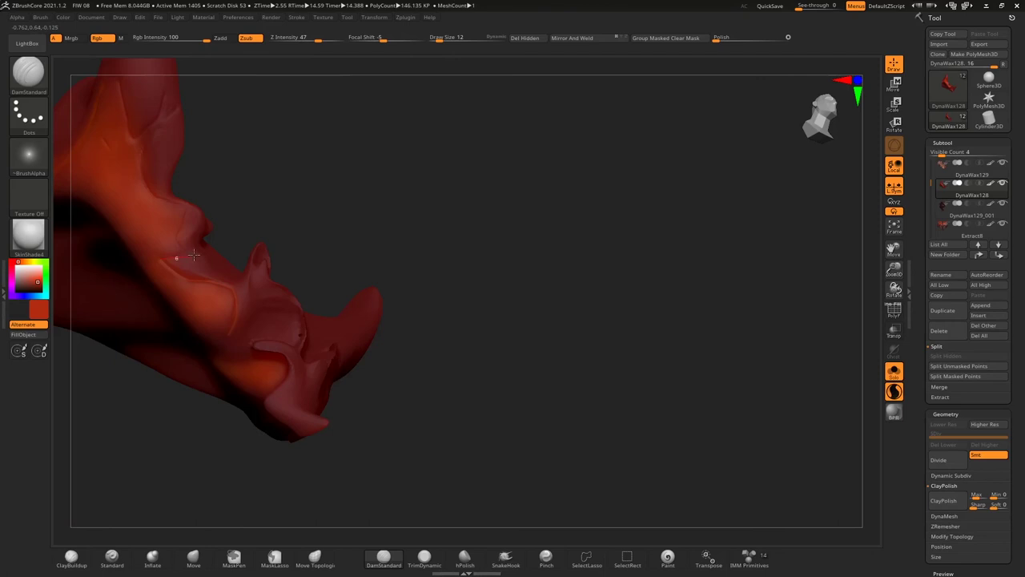
pyautogui.moveTo(204, 247); pyautogui.dragTo(251, 288, button='right')
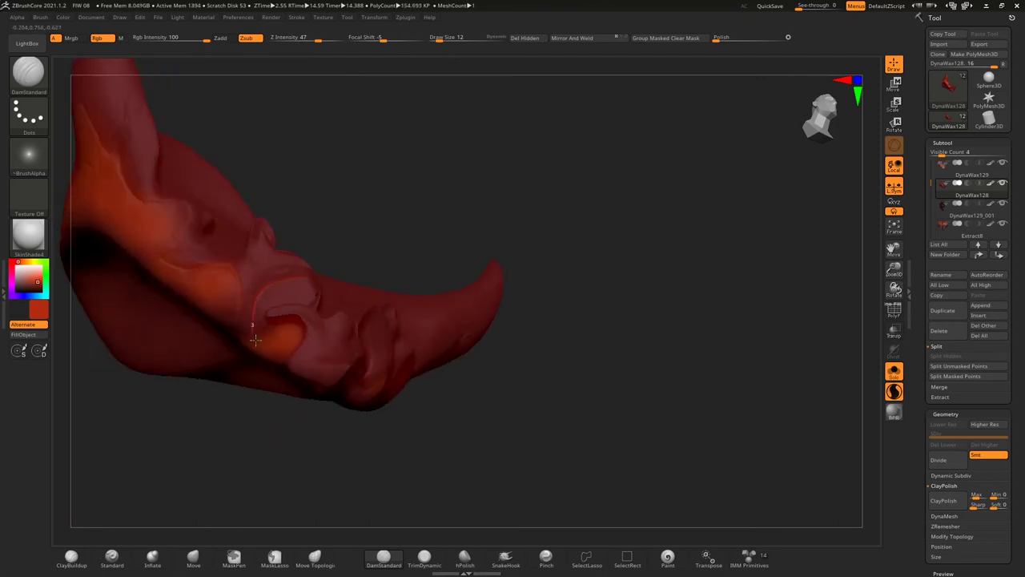
pyautogui.click(893, 369)
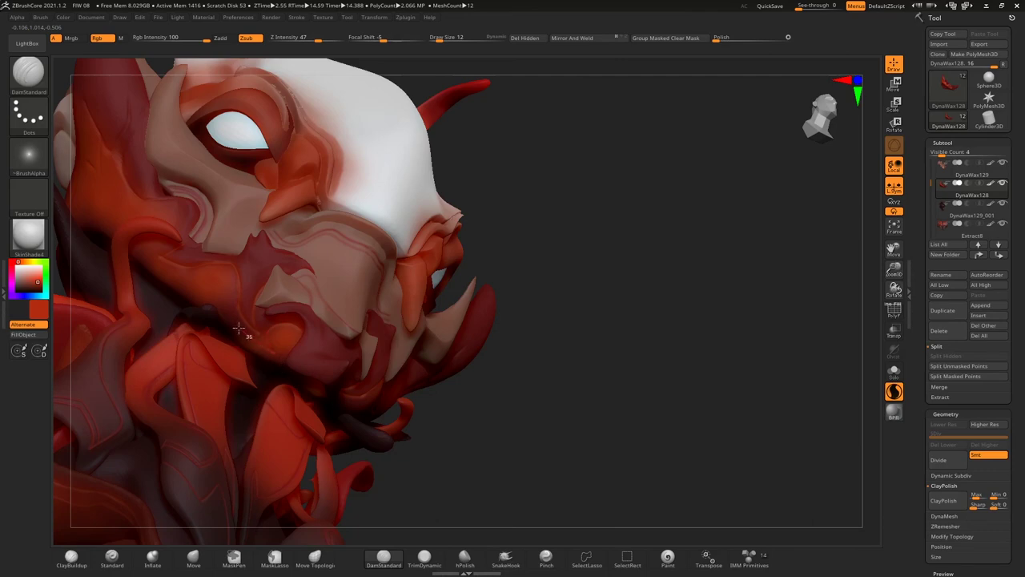
pyautogui.moveTo(510, 213); pyautogui.dragTo(410, 260)
pyautogui.press('b')
pyautogui.press('p')
pyautogui.press('i')
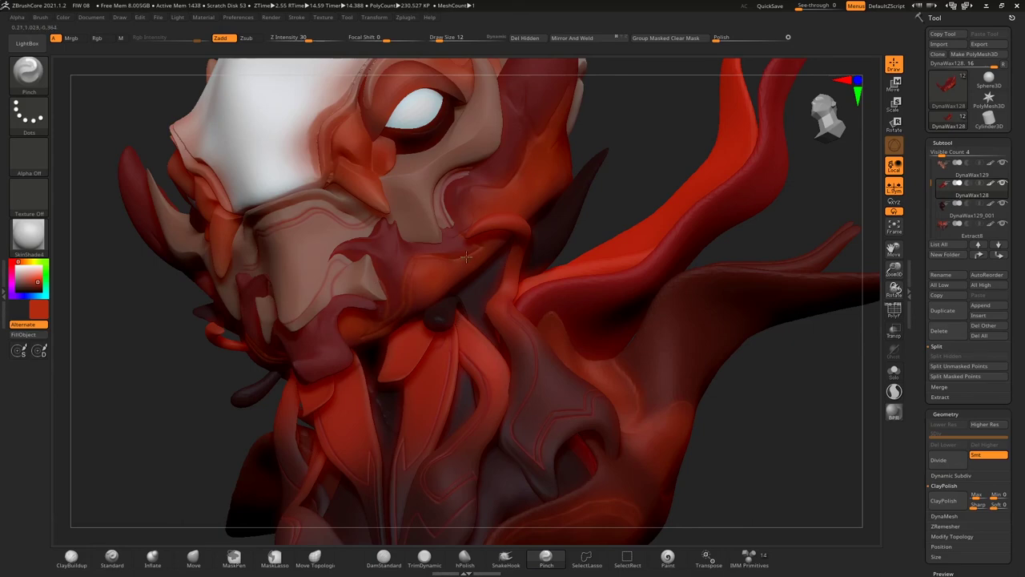
# Solo the face shell piece and carve detail lines with DamStandard, then switch to smoothing.
pyautogui.moveTo(465, 256); pyautogui.dragTo(288, 286)
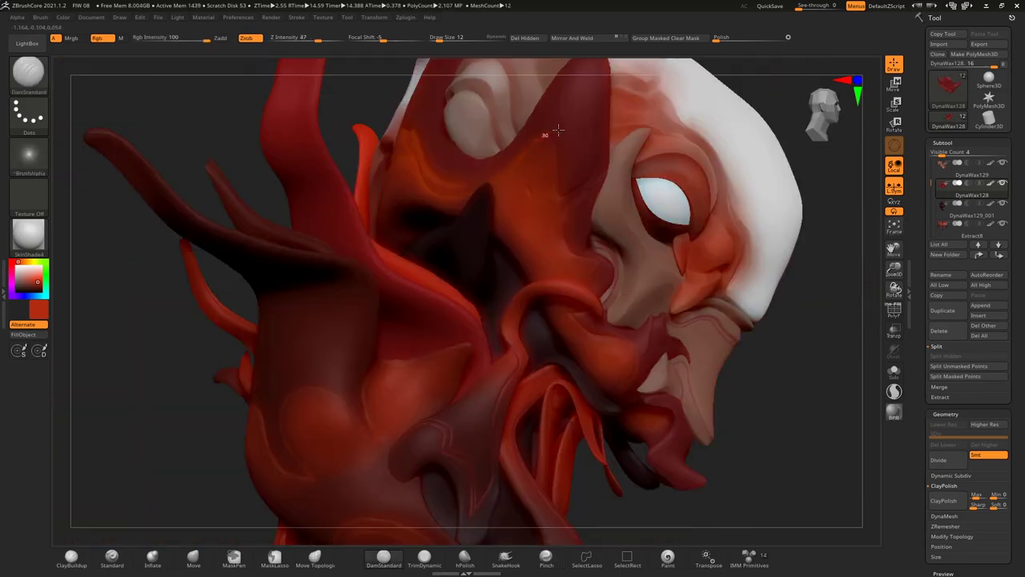
pyautogui.hotkey('ctrl', 'shift', 's')
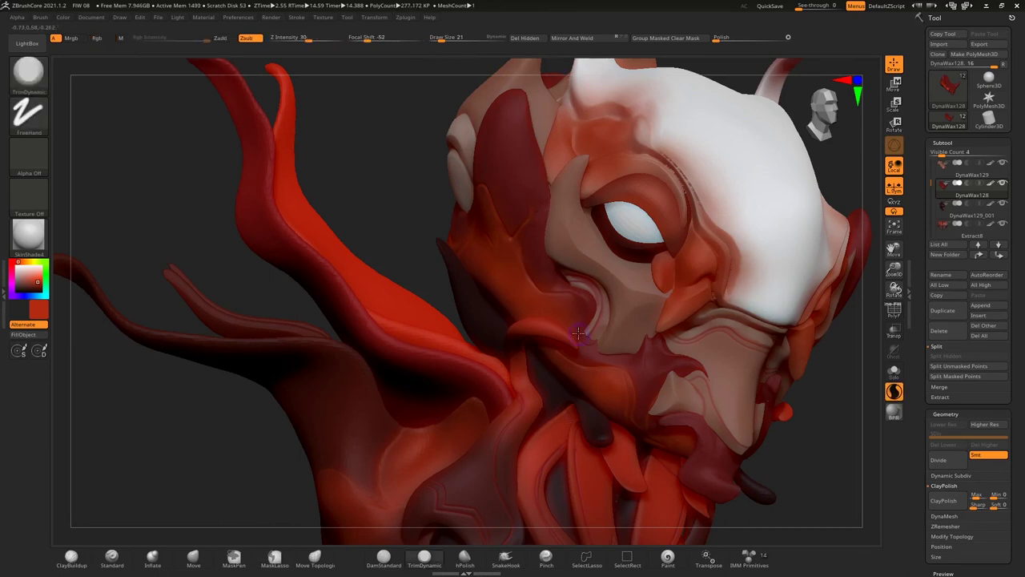
pyautogui.press('b')
pyautogui.press('d')
pyautogui.press('s')
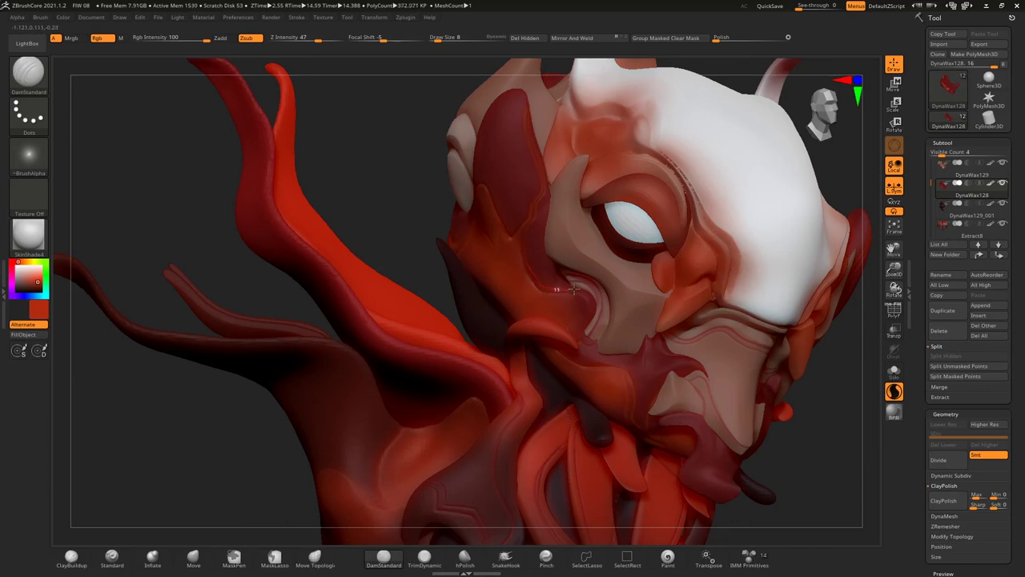
pyautogui.moveTo(379, 233)
pyautogui.mouseDown()
pyautogui.moveTo(314, 227)
pyautogui.moveTo(349, 144)
pyautogui.mouseUp()
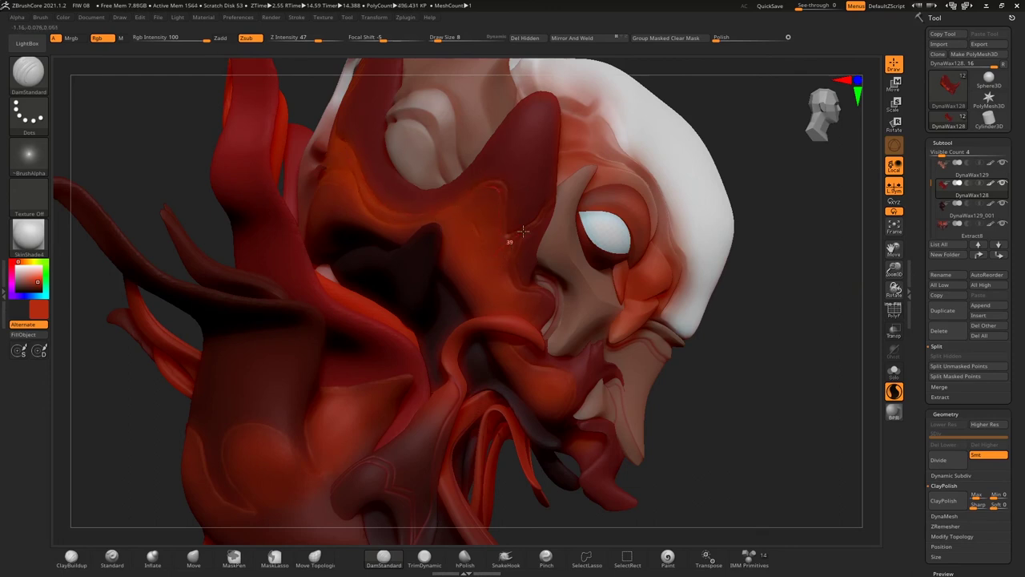
pyautogui.press('shift')
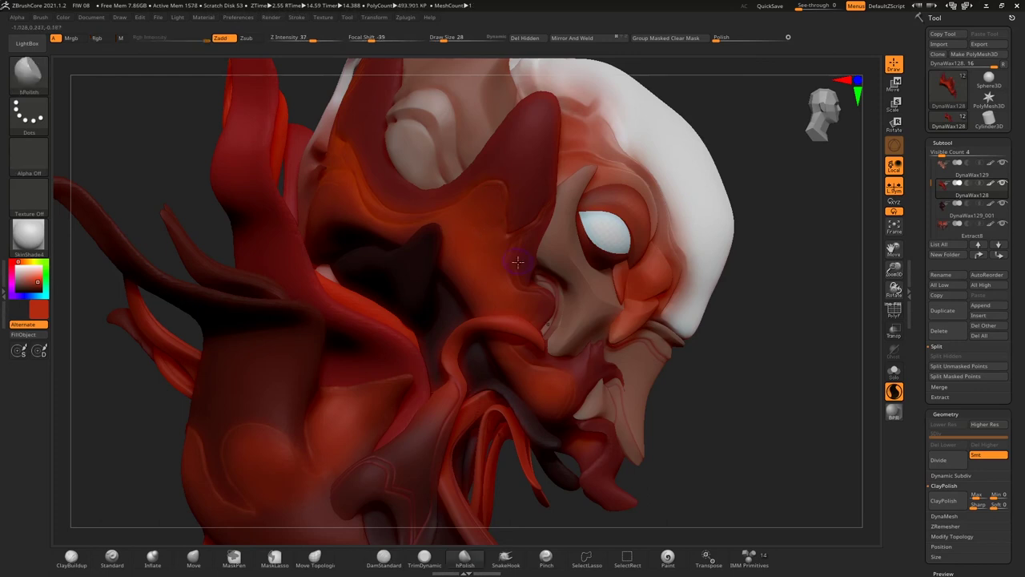
# Smooth around the face, QuickSave the sculpt, and frame the bust in a symmetric front view.
pyautogui.keyDown('shift'); pyautogui.moveTo(522, 264); pyautogui.dragTo(449, 240); pyautogui.keyUp('shift')
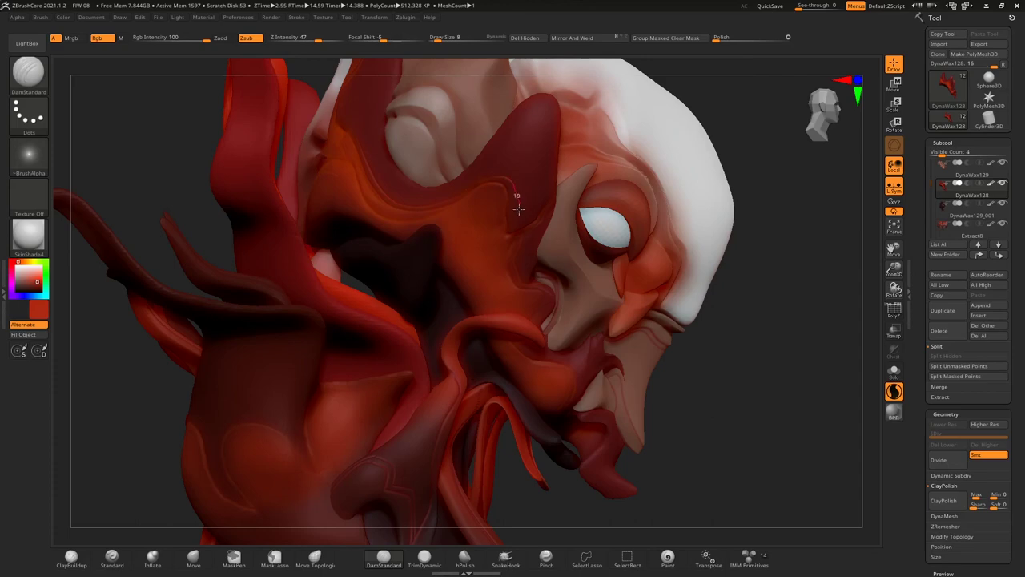
pyautogui.moveTo(167, 197)
pyautogui.mouseDown()
pyautogui.moveTo(165, 219)
pyautogui.moveTo(201, 229)
pyautogui.mouseUp()
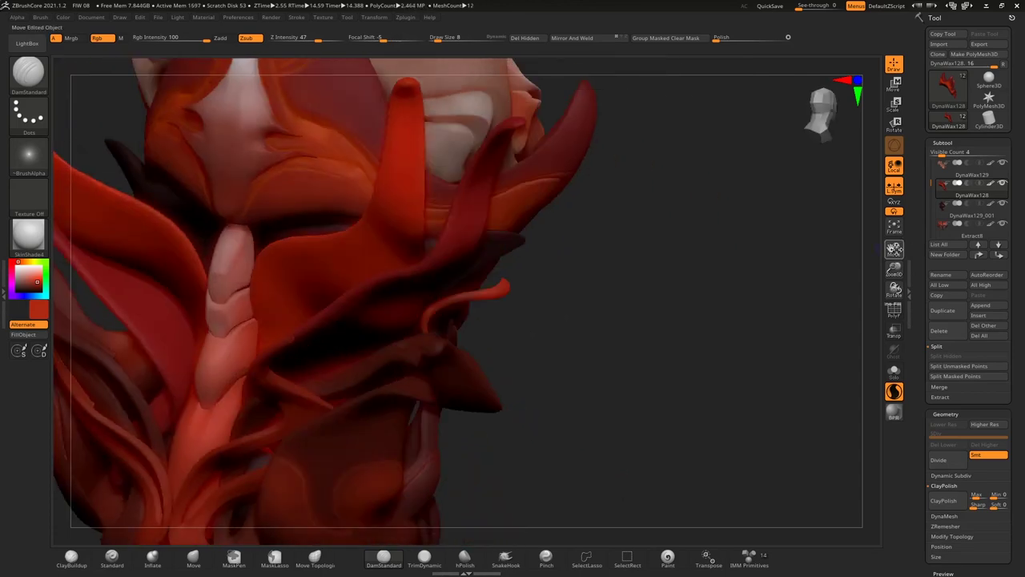
pyautogui.moveTo(893, 249); pyautogui.dragTo(933, 277)
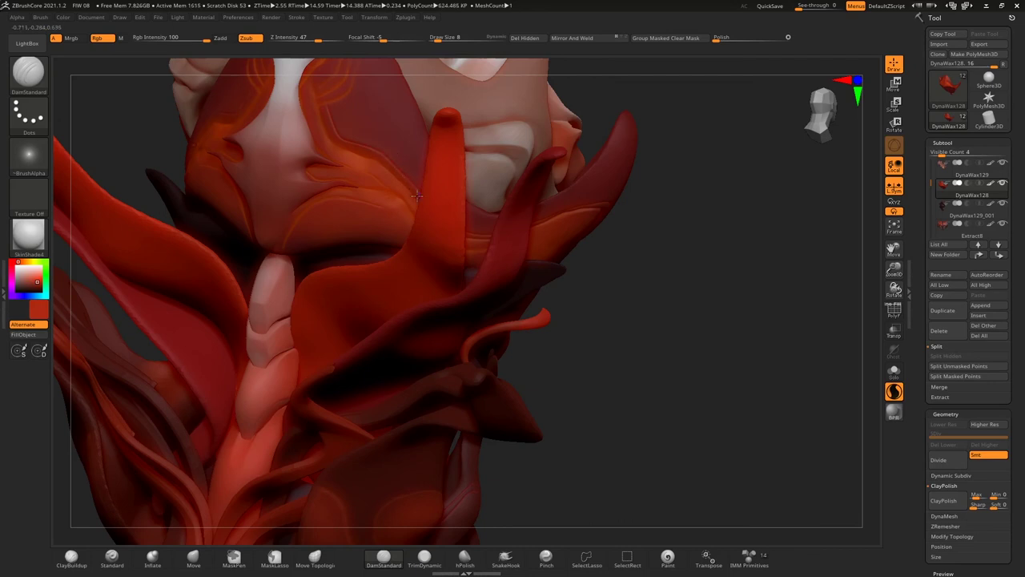
pyautogui.click(893, 226)
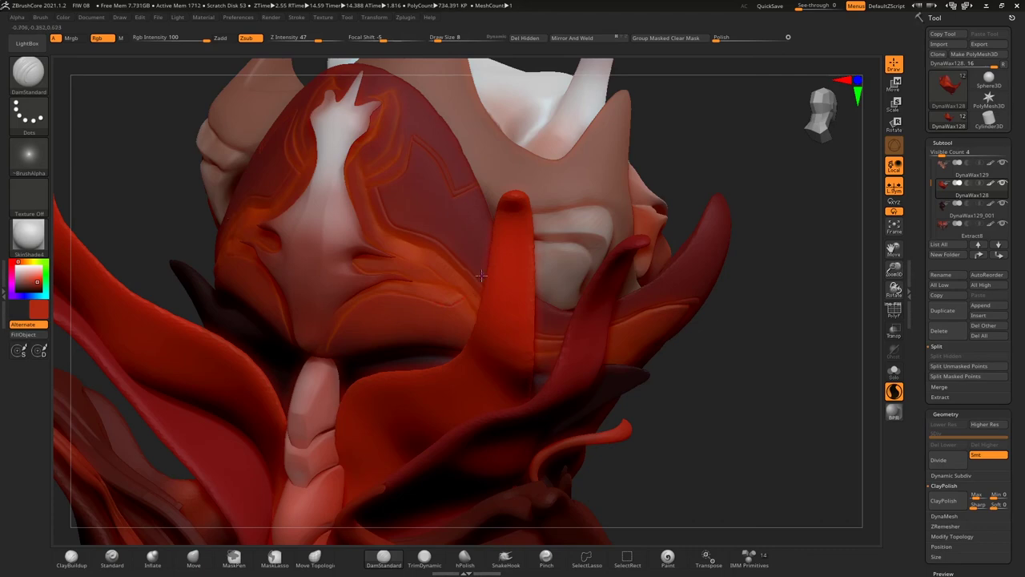
pyautogui.click(893, 227)
pyautogui.keyDown('shift'); pyautogui.moveTo(778, 233); pyautogui.dragTo(820, 206); pyautogui.keyUp('shift')
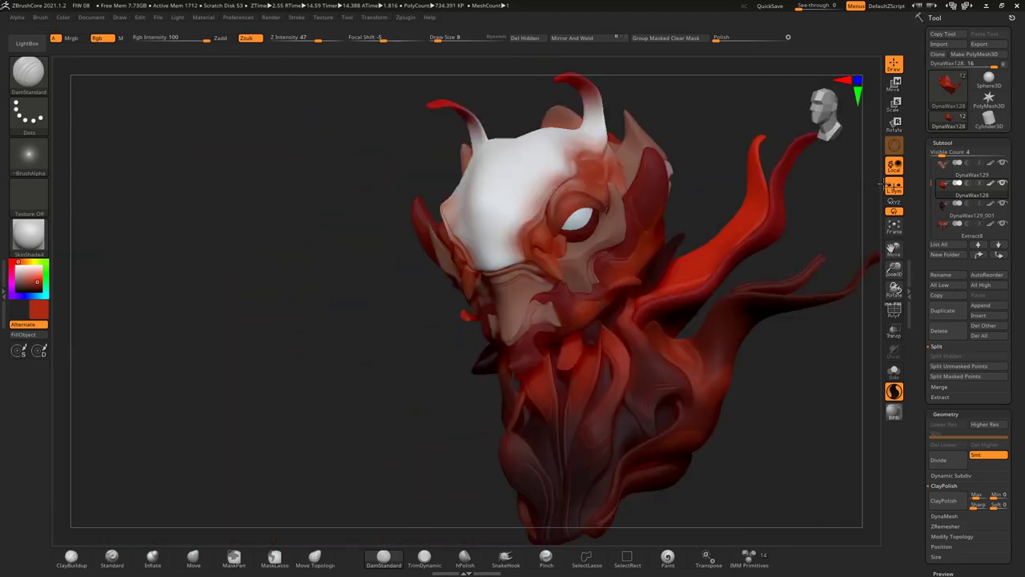
# Zoom in and carve thin DamStandard creases along the cheek contour and the brow.
pyautogui.moveTo(894, 268); pyautogui.dragTo(893, 208)
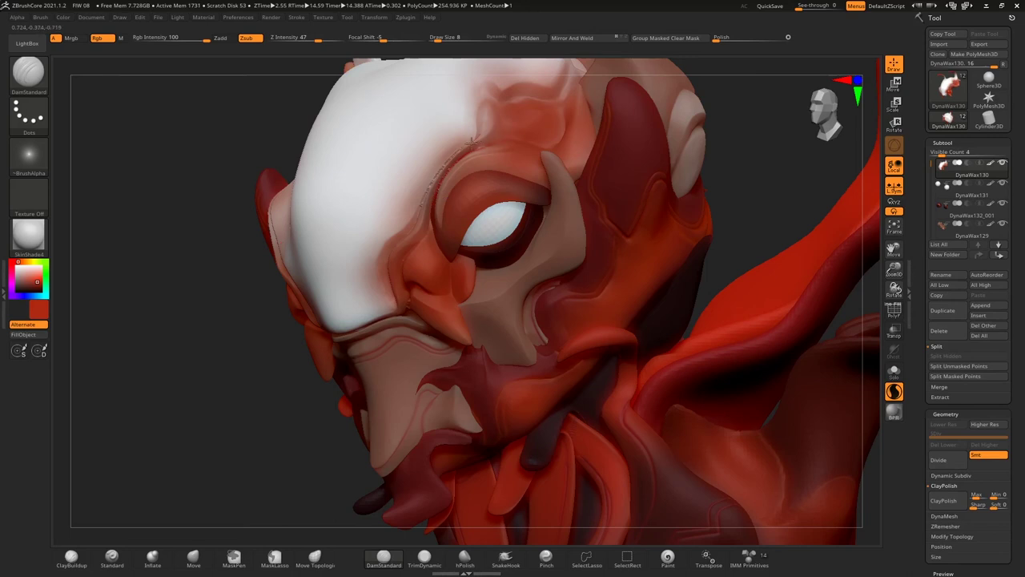
pyautogui.moveTo(472, 142); pyautogui.dragTo(409, 241)
pyautogui.moveTo(409, 240); pyautogui.dragTo(384, 286)
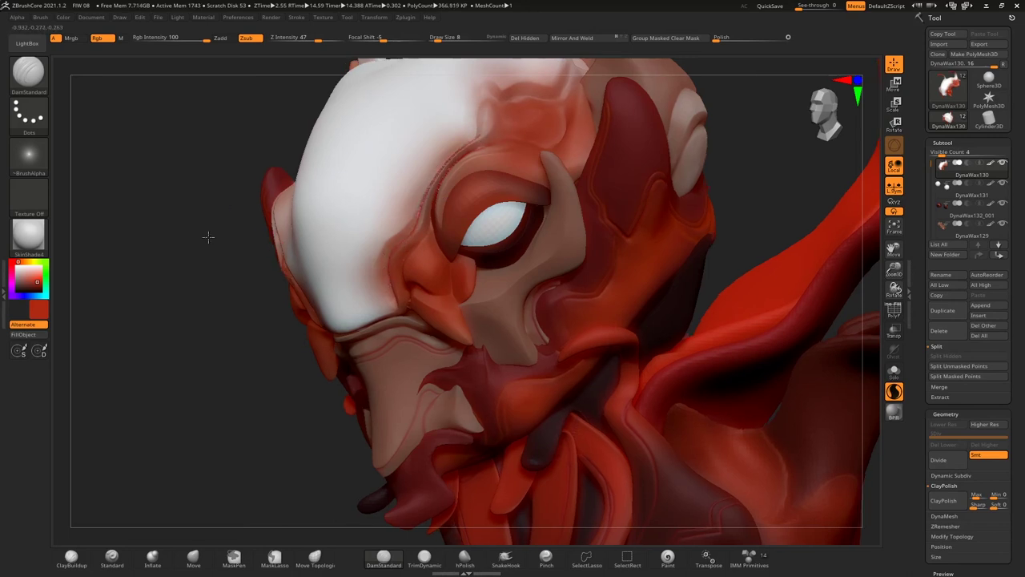
pyautogui.moveTo(208, 236); pyautogui.dragTo(324, 148)
pyautogui.moveTo(500, 83); pyautogui.dragTo(524, 99)
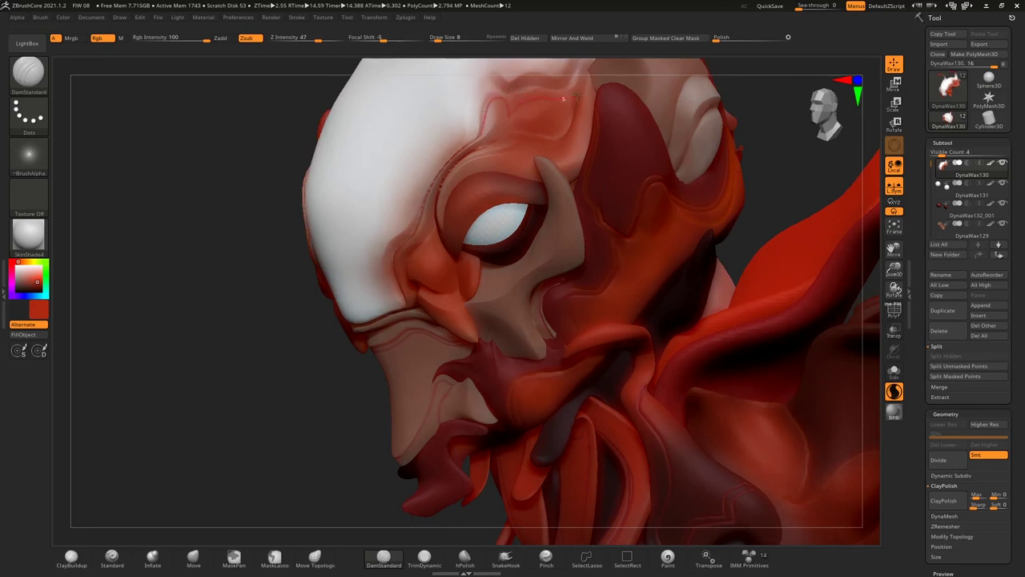
pyautogui.moveTo(597, 84); pyautogui.dragTo(535, 138)
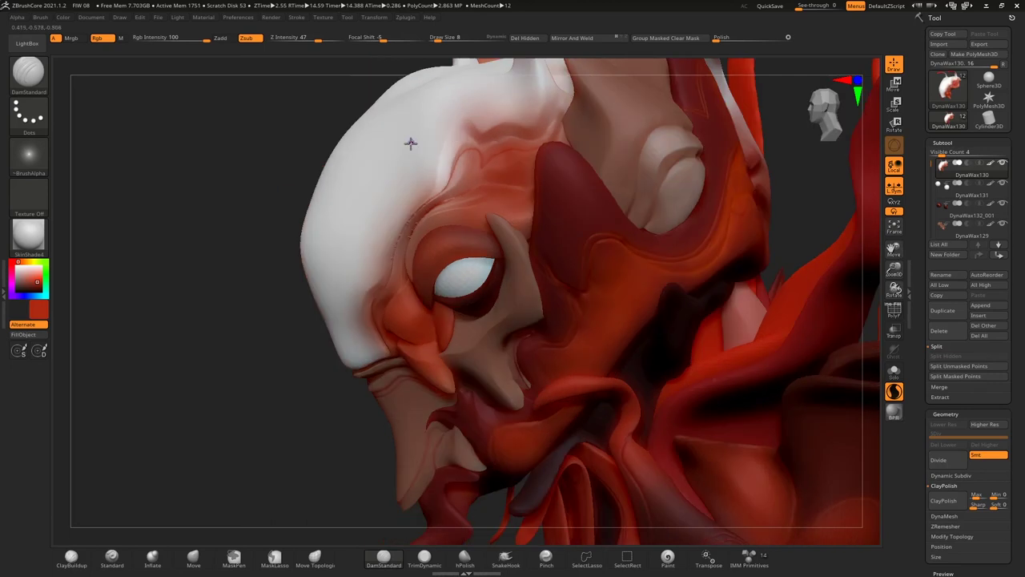
# With intensity lowered to 15, carve forehead creases and a vertical crack, then set Pinch at size 21.
pyautogui.press('i')
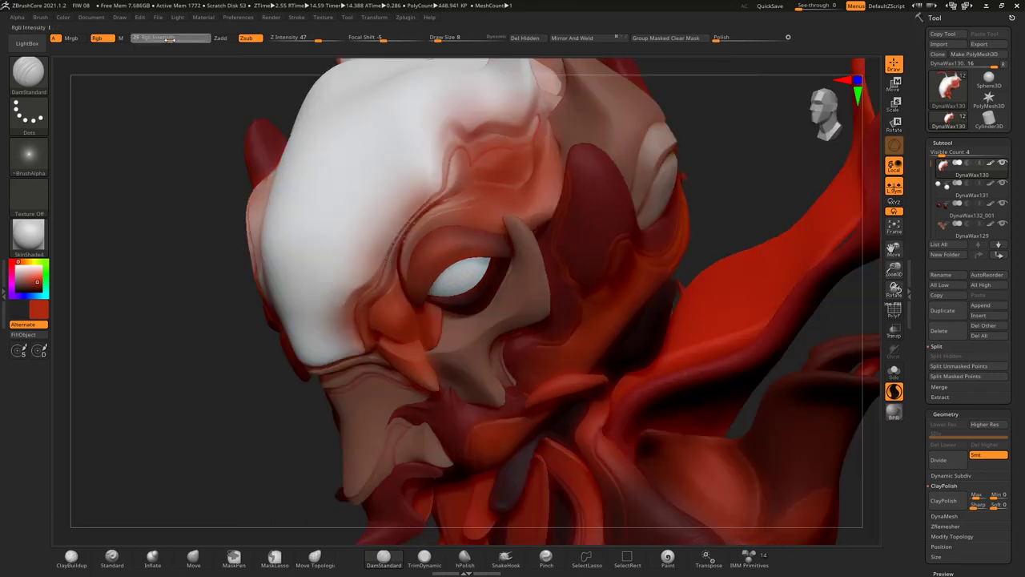
pyautogui.moveTo(471, 143)
pyautogui.mouseDown()
pyautogui.moveTo(504, 122)
pyautogui.moveTo(542, 135)
pyautogui.moveTo(541, 76)
pyautogui.mouseUp()
pyautogui.click(454, 37)
pyautogui.moveTo(316, 38); pyautogui.dragTo(310, 37)
pyautogui.moveTo(442, 136); pyautogui.dragTo(442, 205)
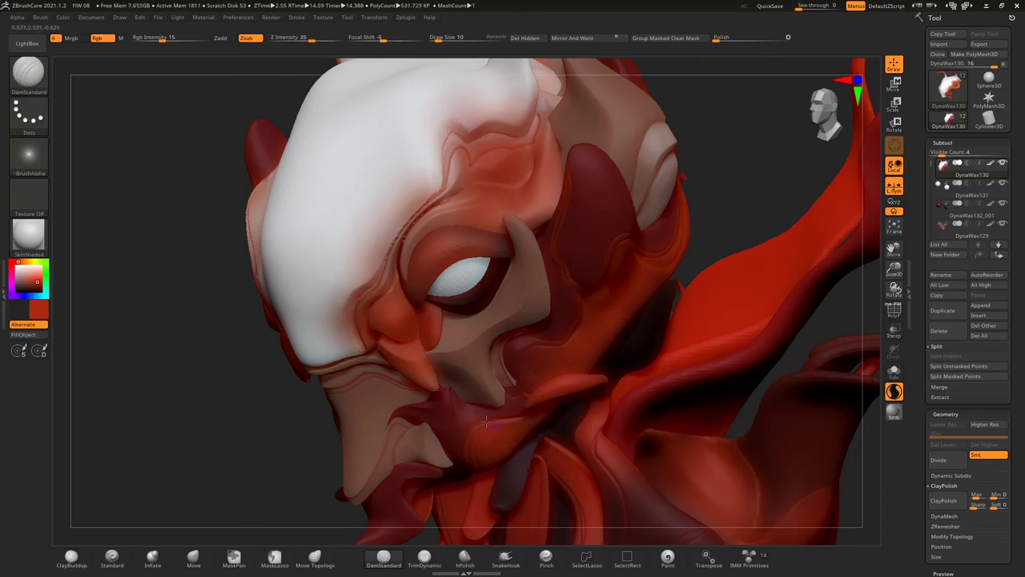
pyautogui.press('b')
pyautogui.press('p')
pyautogui.press('i')
pyautogui.press(']')
pyautogui.moveTo(165, 277); pyautogui.dragTo(415, 196)
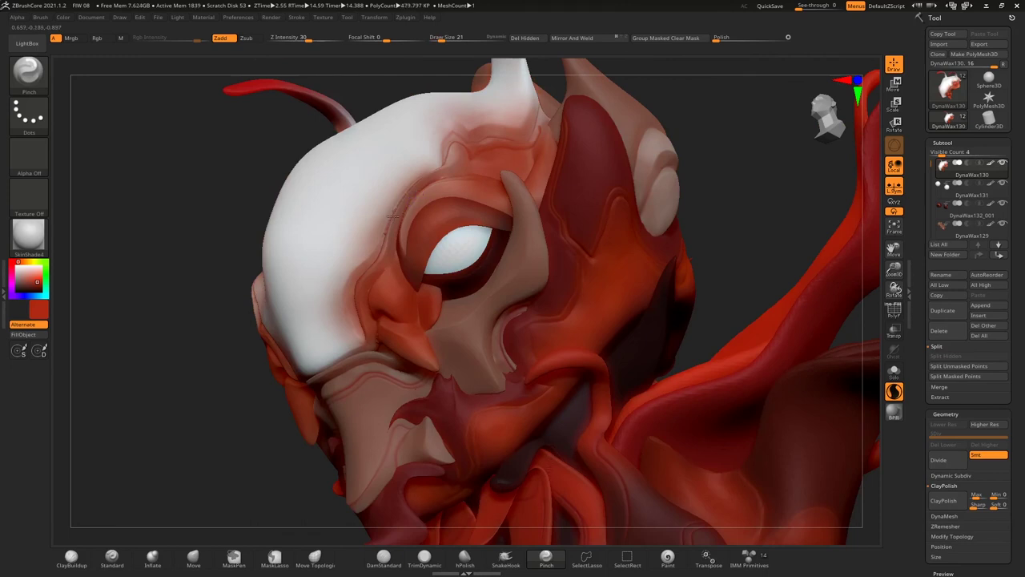
# Resize the brush, ending at draw size 12, while orbiting around the head's left side and top.
pyautogui.press(']')
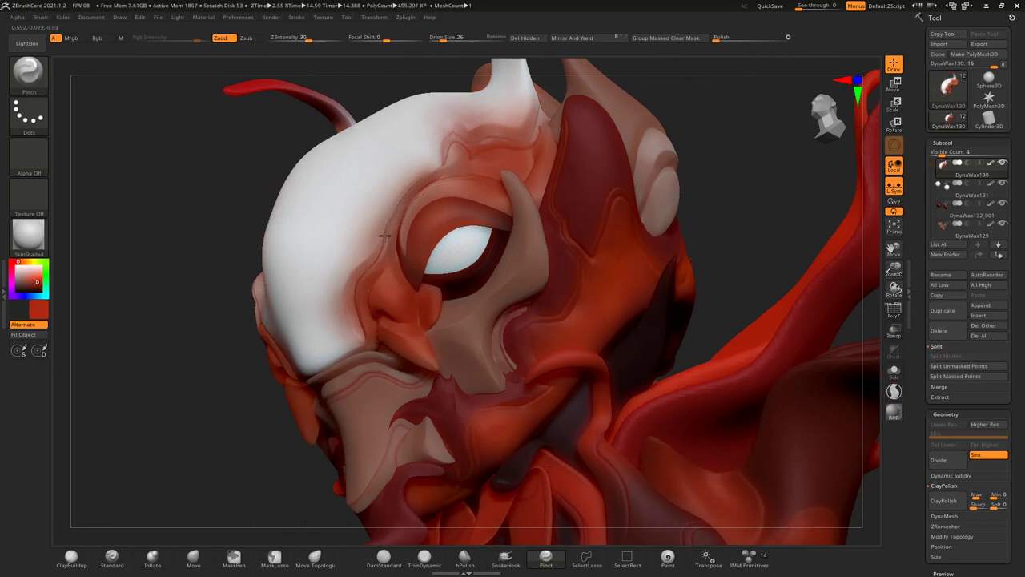
pyautogui.moveTo(309, 229); pyautogui.dragTo(418, 177, button='right')
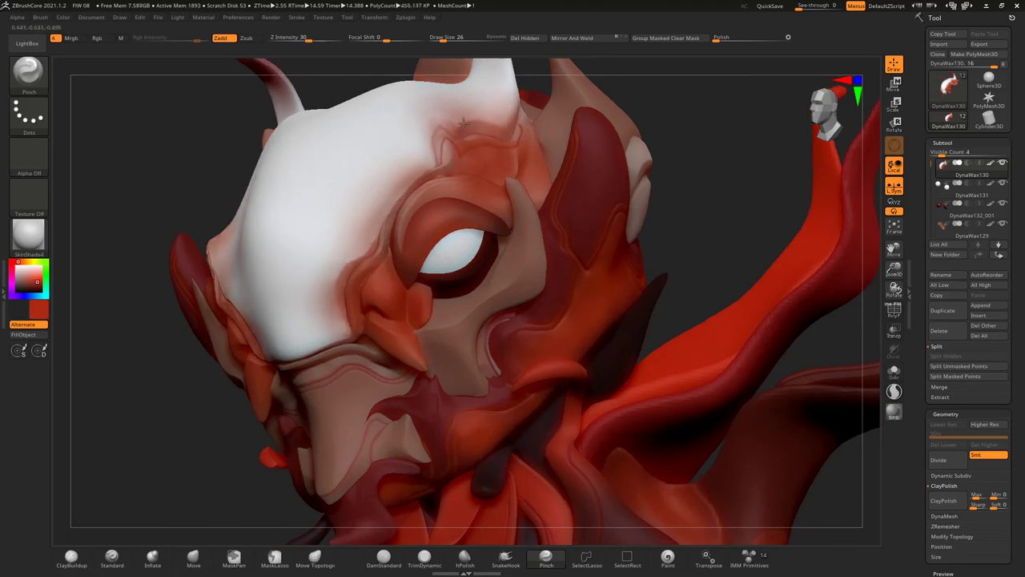
pyautogui.moveTo(442, 38); pyautogui.dragTo(437, 38)
pyautogui.moveTo(131, 194); pyautogui.dragTo(414, 153)
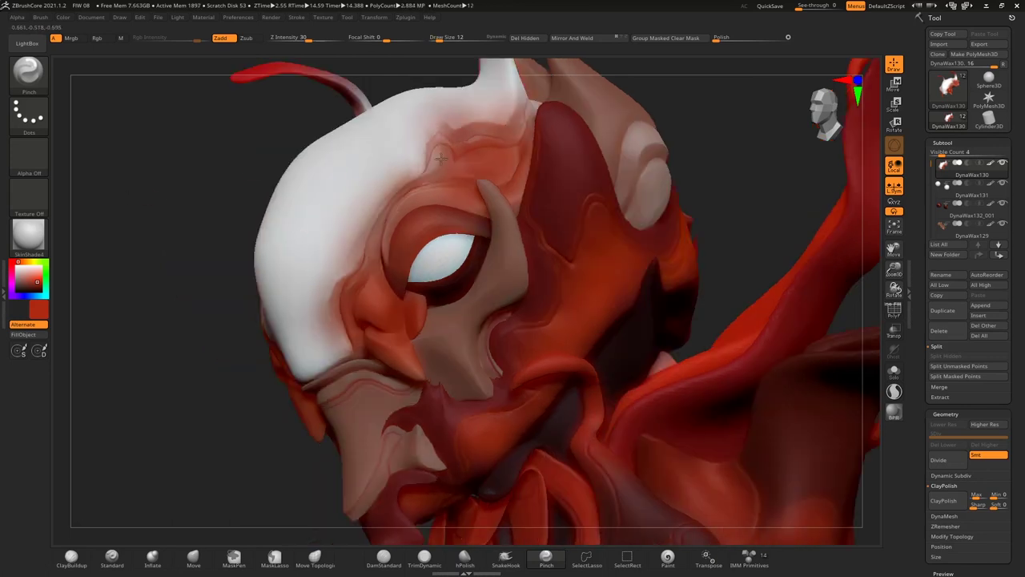
# Drop subdivision levels and return to the highest, then select the Standard brush for colour painting.
pyautogui.hotkey('shift', 'd')
pyautogui.press('d')
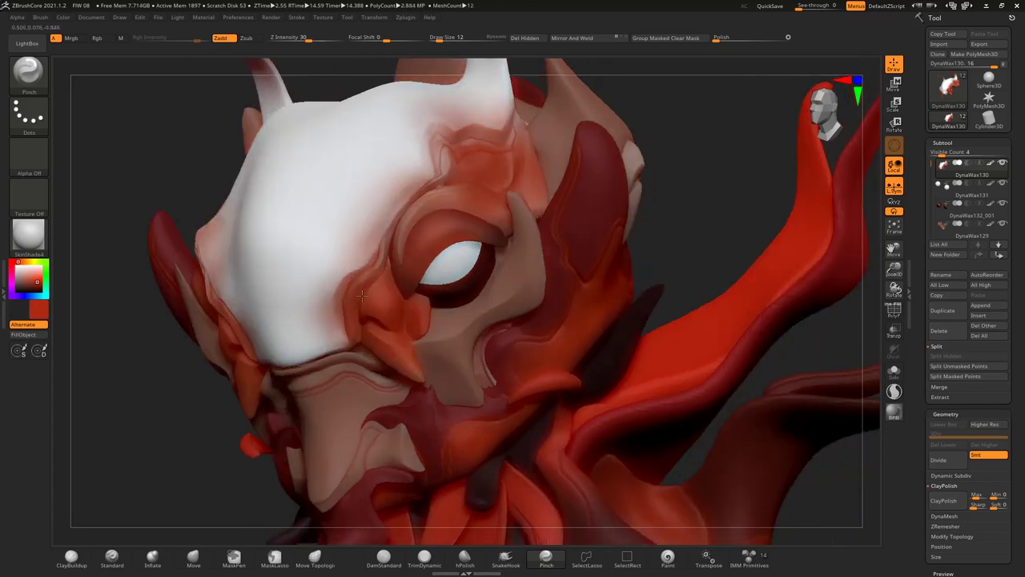
pyautogui.hotkey('shift', 'd')
pyautogui.press('d')
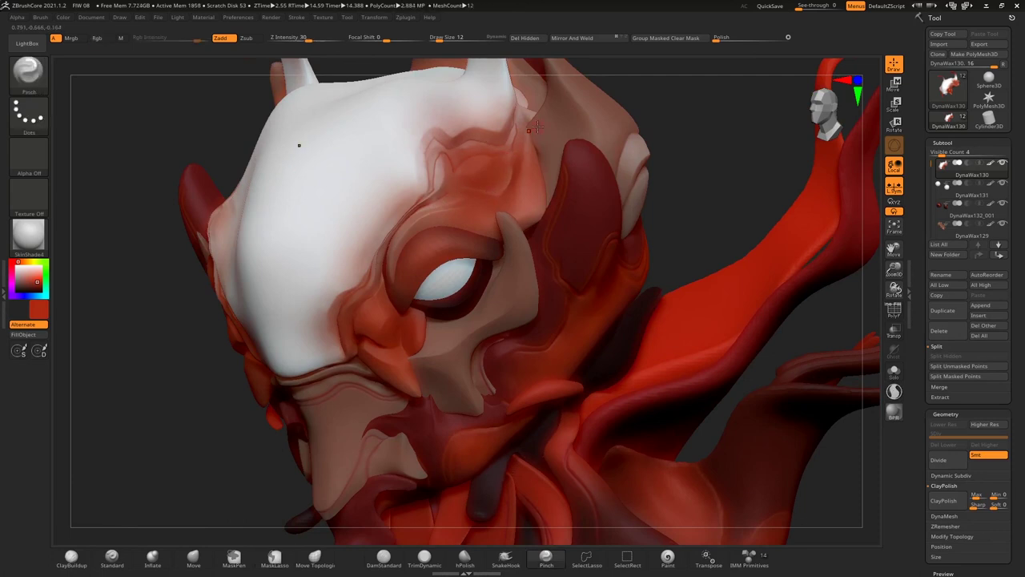
pyautogui.press('b')
pyautogui.press('s')
pyautogui.press('t')
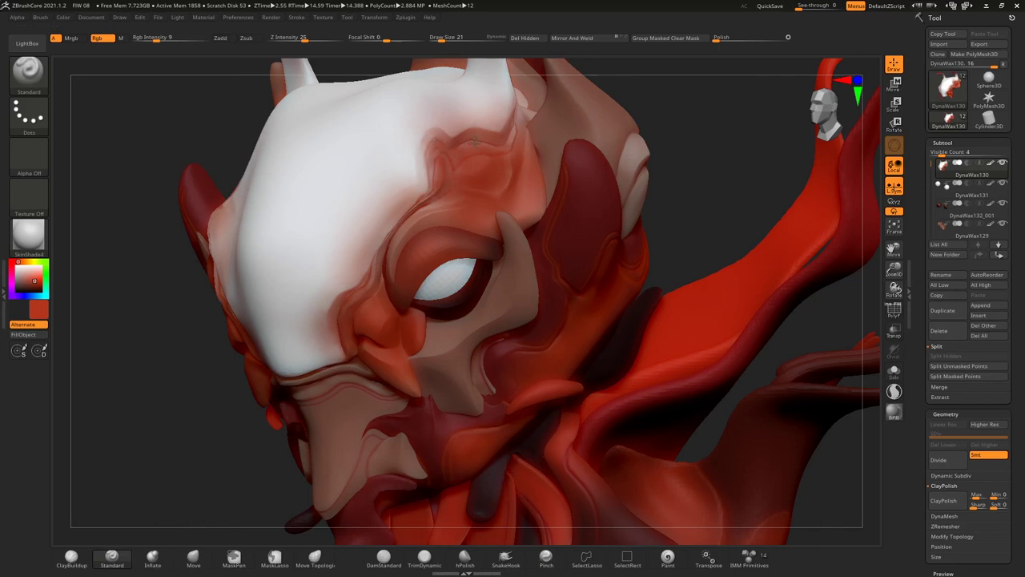
# Paint dark red into the crease by the horn, then carve small forehead cracks with DamStandard at size 10.
pyautogui.moveTo(507, 164); pyautogui.dragTo(504, 148)
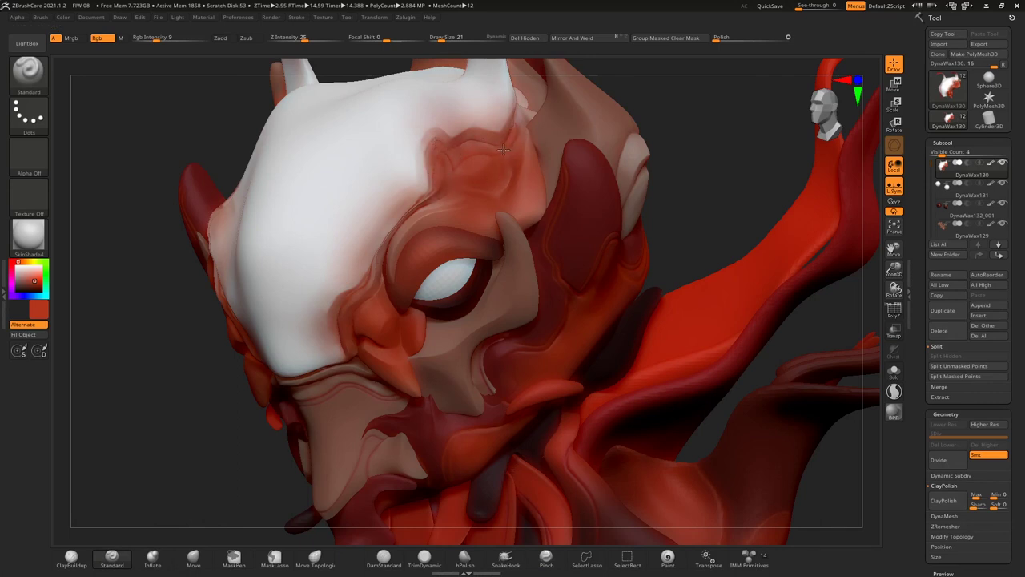
pyautogui.moveTo(437, 146); pyautogui.dragTo(429, 199)
pyautogui.press('b')
pyautogui.press('d')
pyautogui.press('s')
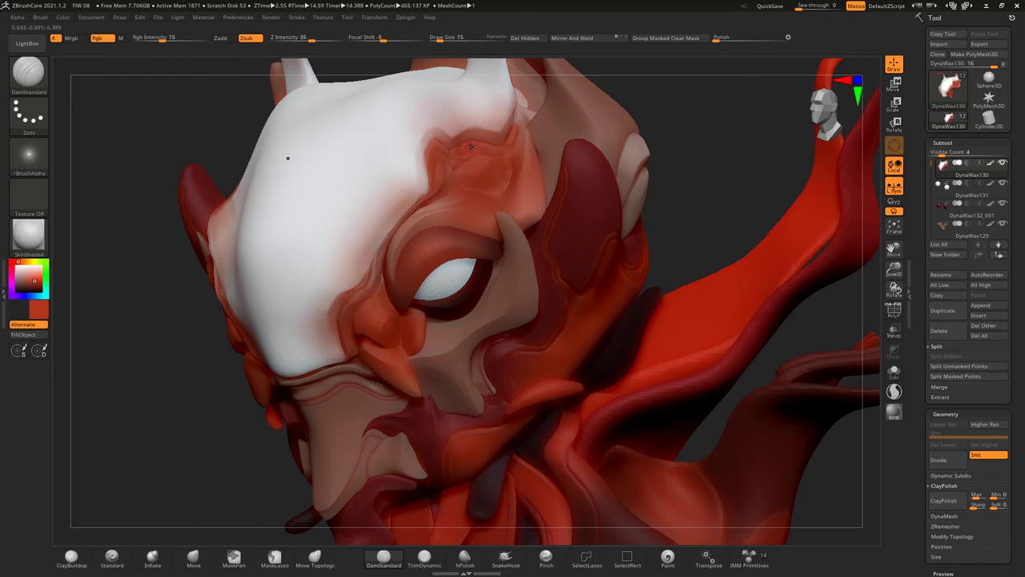
pyautogui.press('[')
pyautogui.moveTo(475, 120); pyautogui.dragTo(486, 132)
pyautogui.moveTo(495, 145); pyautogui.dragTo(488, 141, button='right')
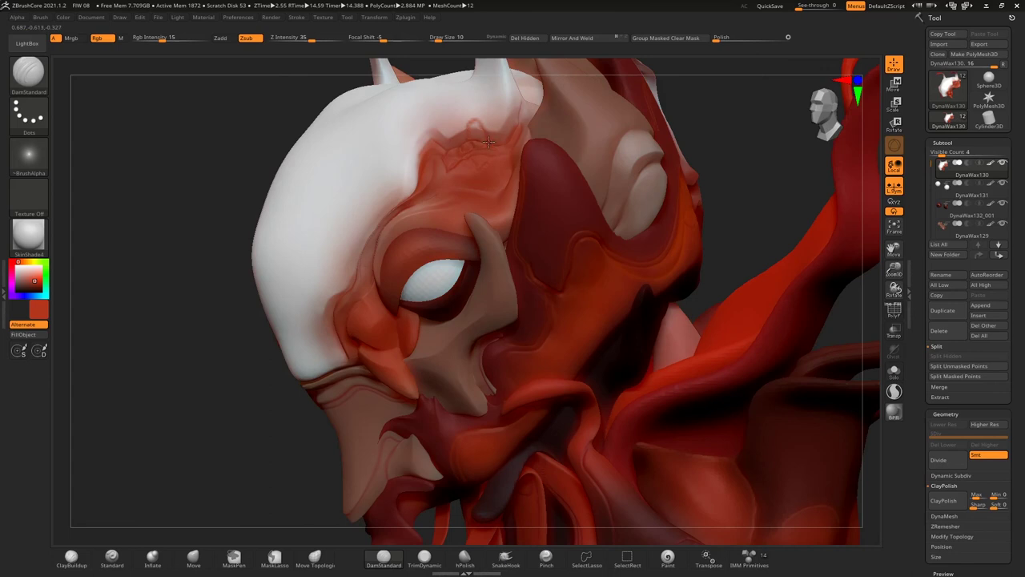
pyautogui.moveTo(417, 168)
pyautogui.mouseDown()
pyautogui.moveTo(406, 181)
pyautogui.moveTo(368, 181)
pyautogui.mouseUp()
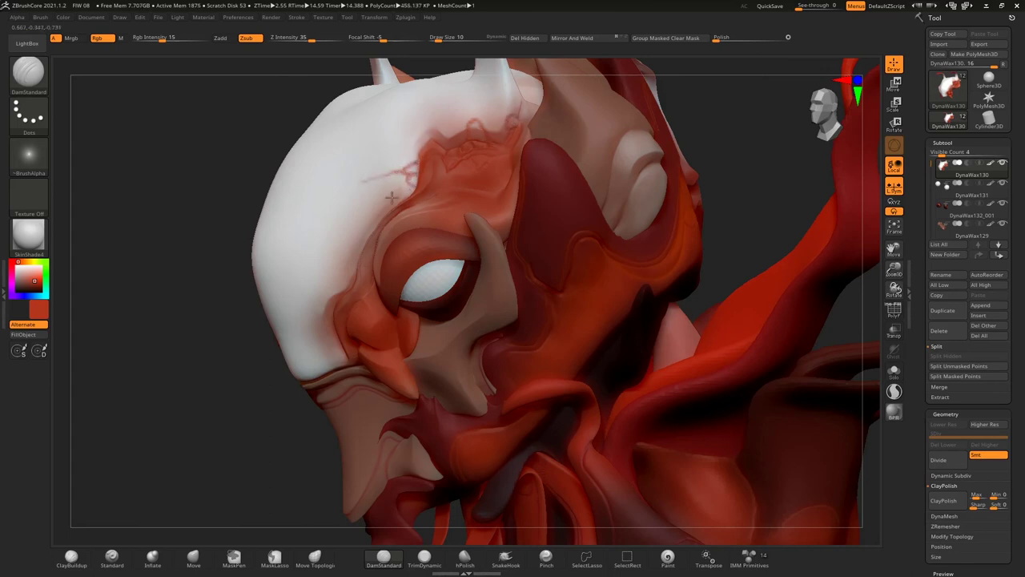
# Try TrimDynamic at size 19 and Pinch at size 14, undo the smoothing stroke, and zoom out.
pyautogui.moveTo(227, 213); pyautogui.dragTo(424, 142)
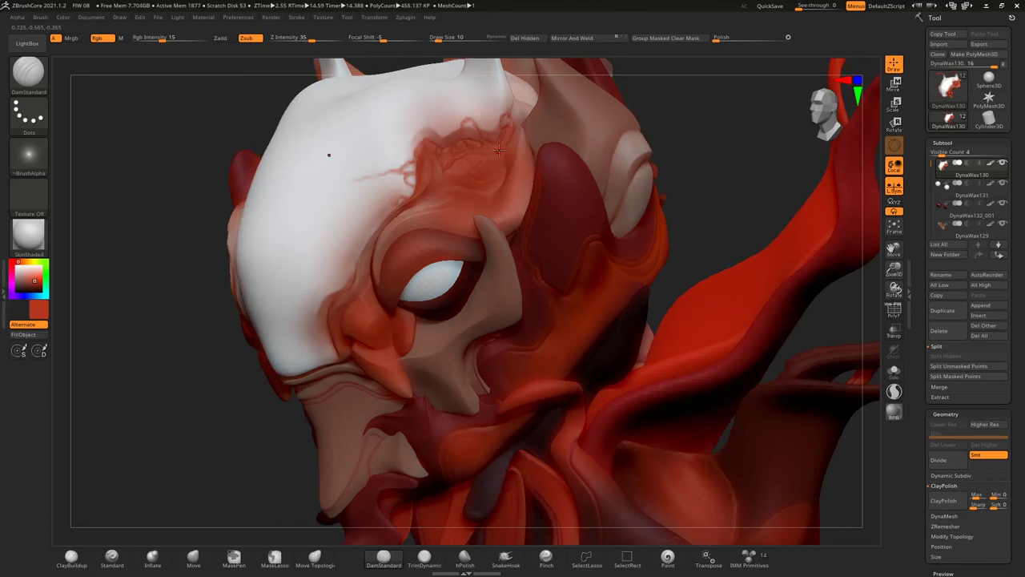
pyautogui.press('t')
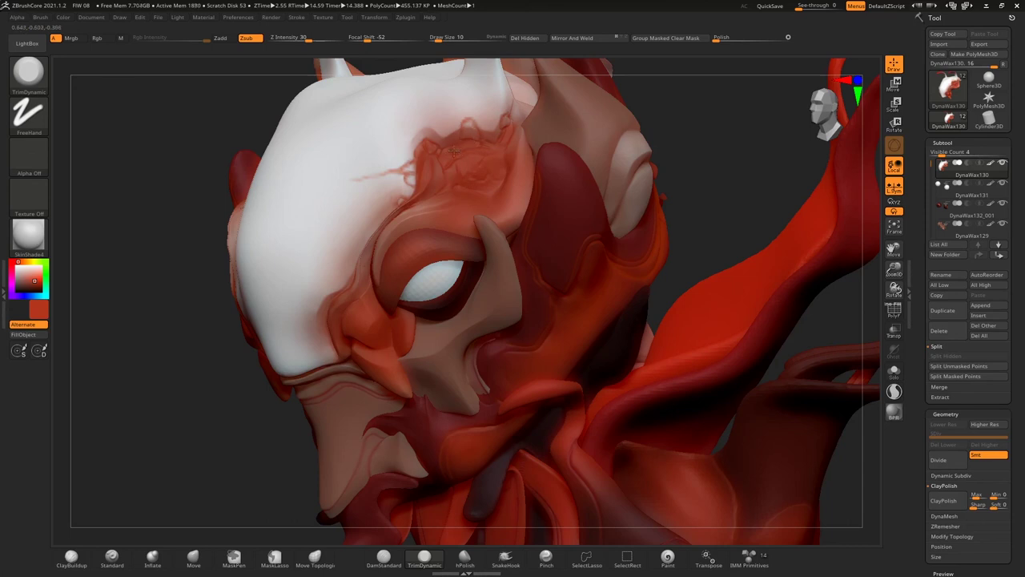
pyautogui.click(446, 38)
pyautogui.click(441, 38)
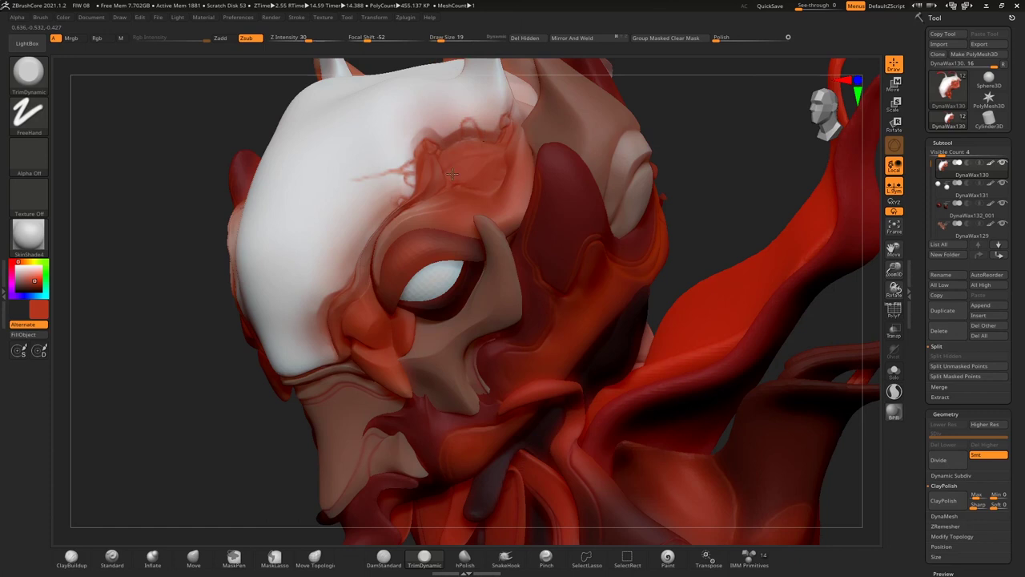
pyautogui.press('b')
pyautogui.press('p')
pyautogui.press('i')
pyautogui.press('[')
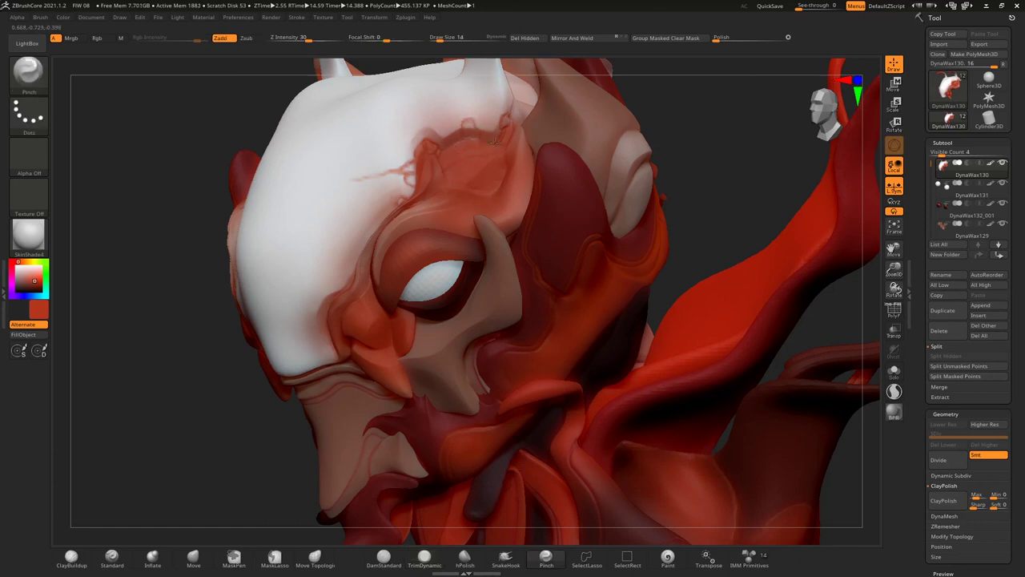
pyautogui.keyDown('shift'); pyautogui.moveTo(436, 151); pyautogui.dragTo(376, 174); pyautogui.keyUp('shift')
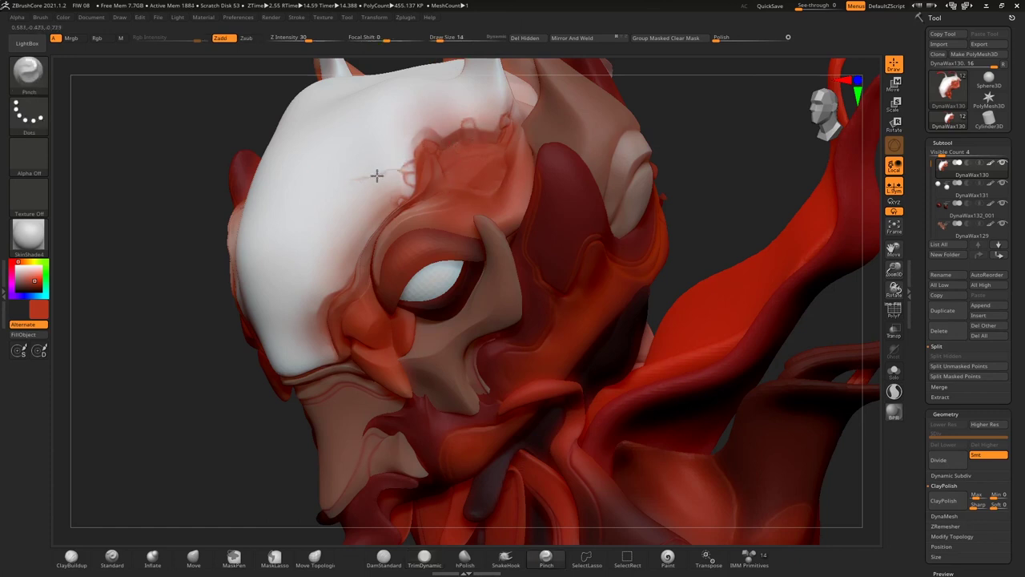
pyautogui.hotkey('ctrl', 'z')
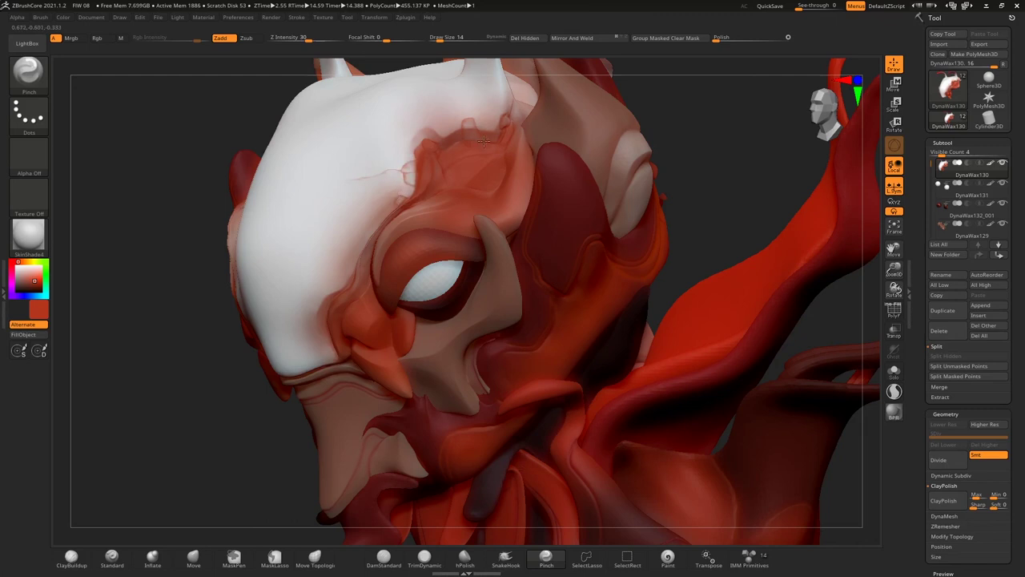
pyautogui.keyDown('ctrl'); pyautogui.moveTo(505, 141); pyautogui.dragTo(578, 188, button='right'); pyautogui.keyUp('ctrl')
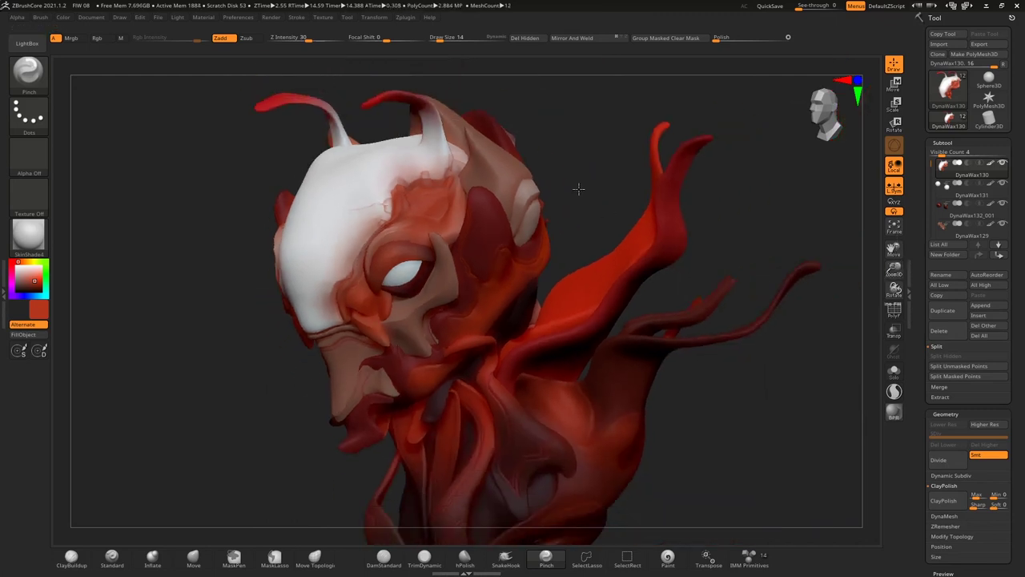